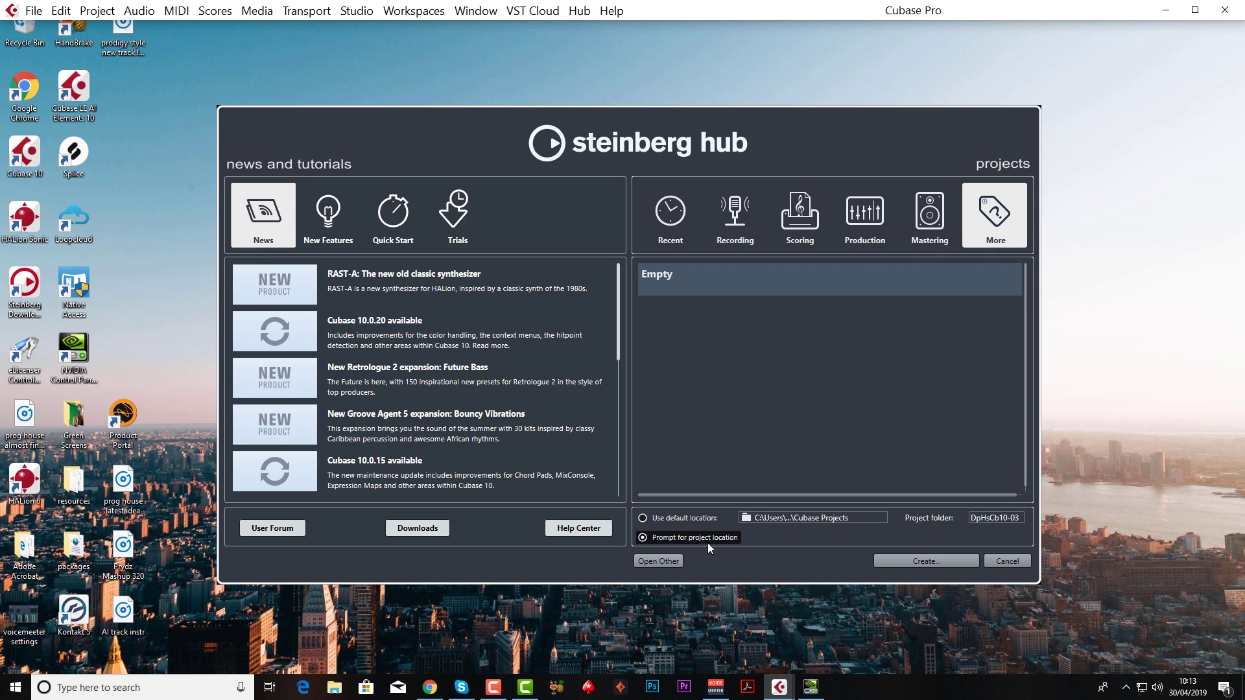
Create an empty project in a new folder named Prog House Tutorial 2019 inside Cubase Projects
{"action": "left_click", "coordinate": [919, 561]}
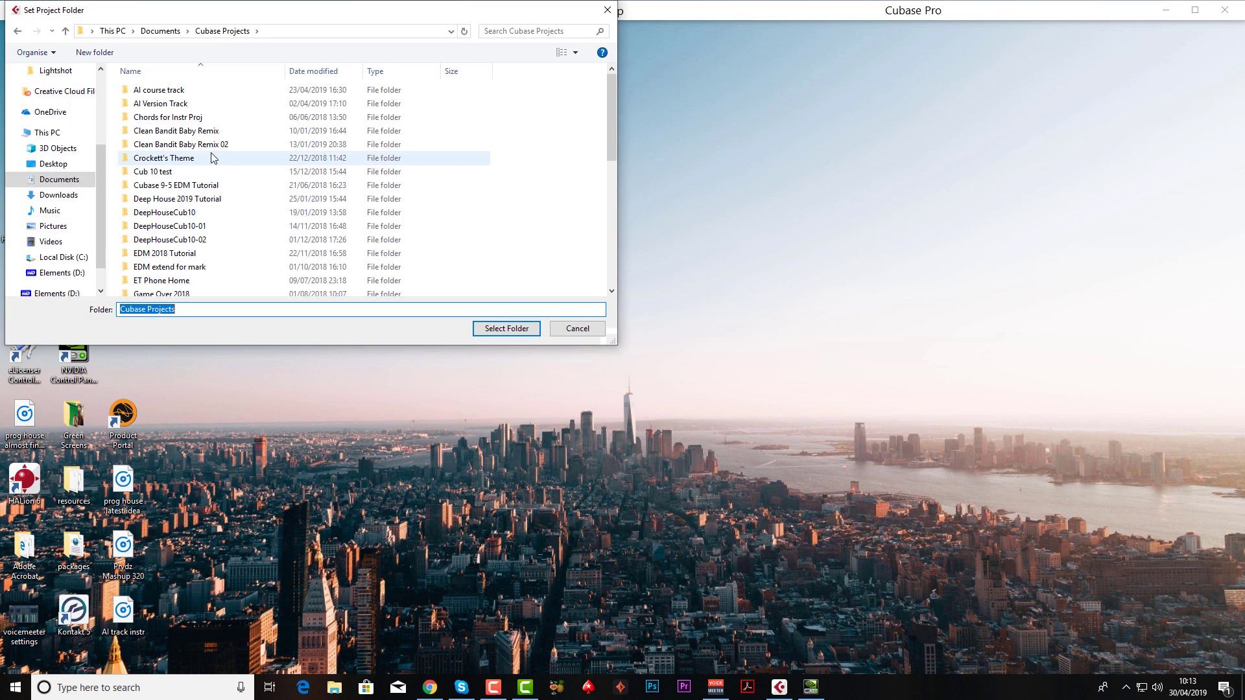
{"action": "left_click", "coordinate": [95, 53]}
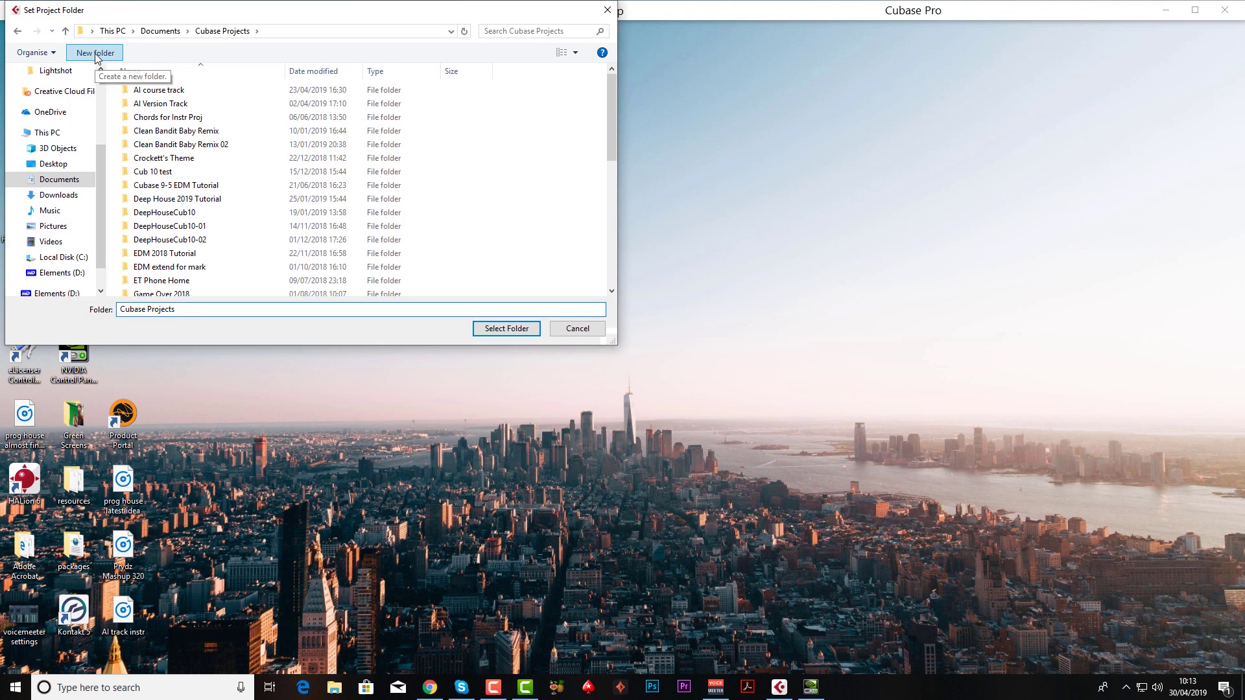
{"action": "type", "text": "Prog House Tutorial 2019"}
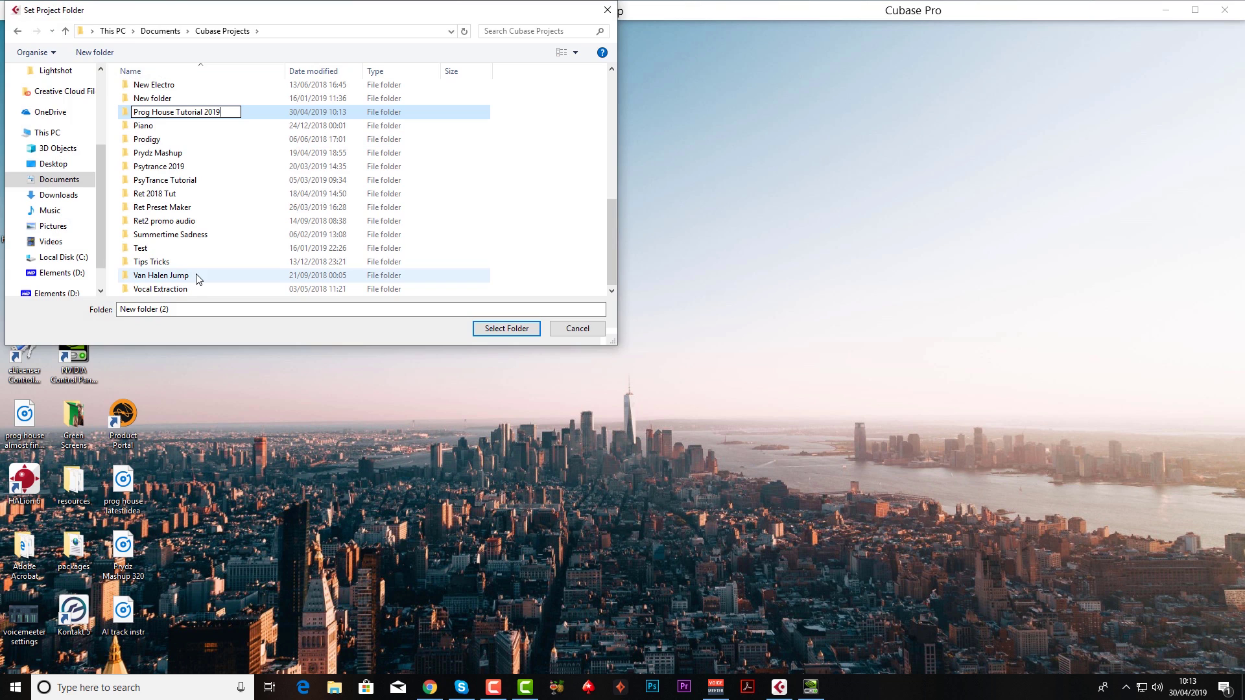
{"action": "key", "text": "Return"}
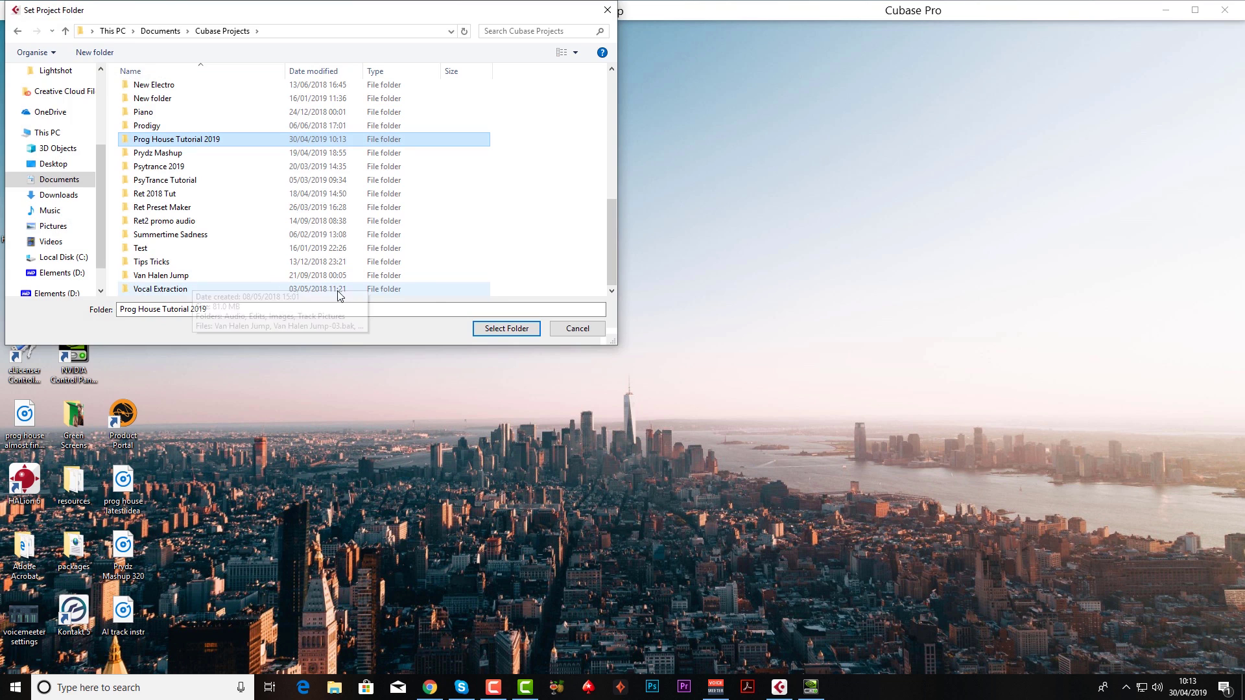
{"action": "left_click", "coordinate": [507, 331]}
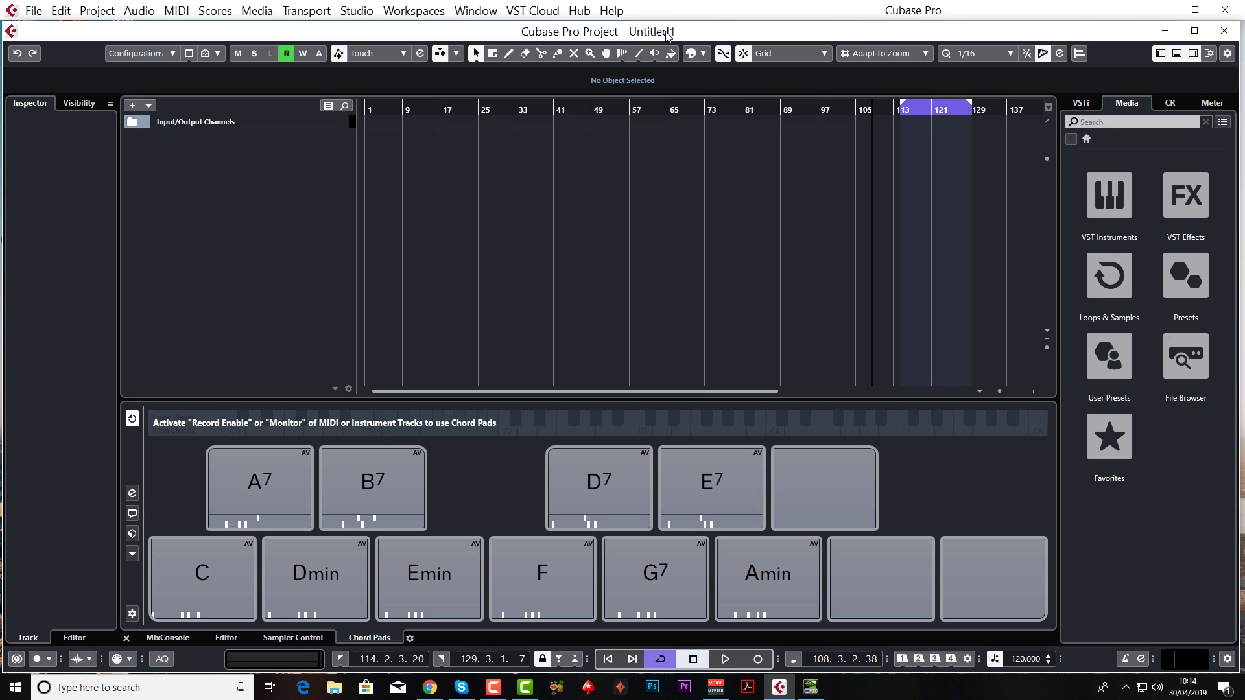
Save the project as Prog House 2019 Lesson 1 in its project folder
{"action": "left_click", "coordinate": [33, 12]}
{"action": "left_click", "coordinate": [97, 116]}
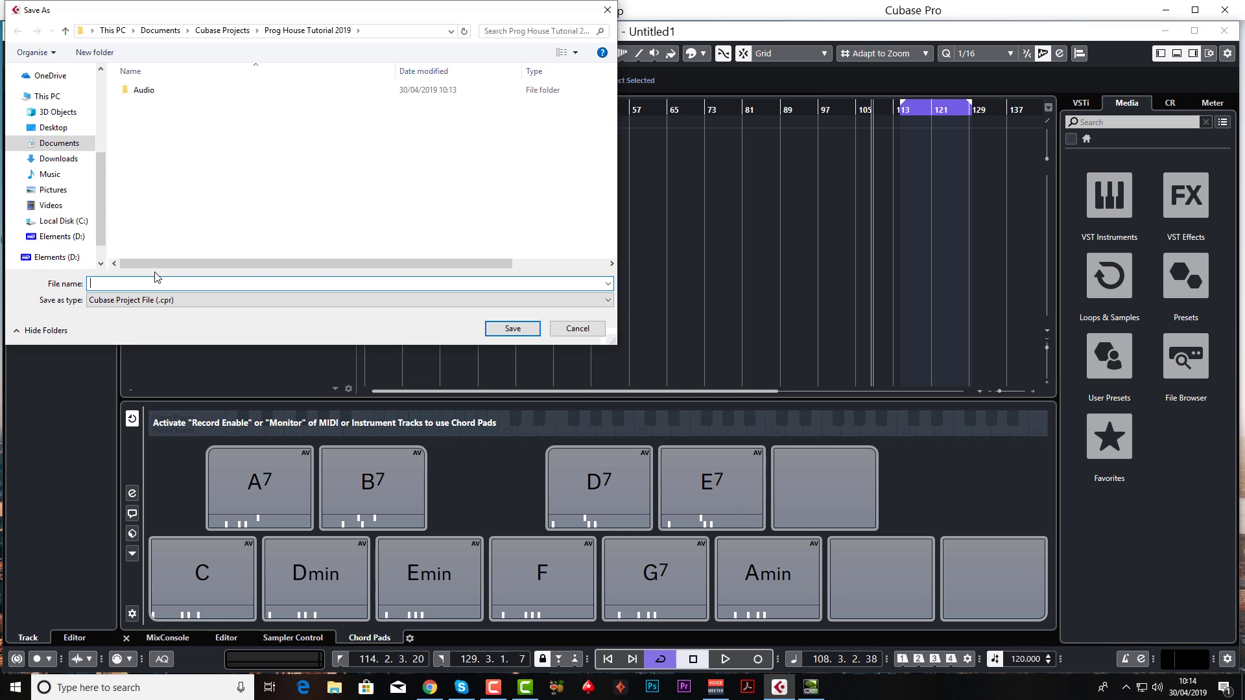
{"action": "type", "text": "Prog House 2019 Lesson 1"}
{"action": "left_click", "coordinate": [511, 333]}
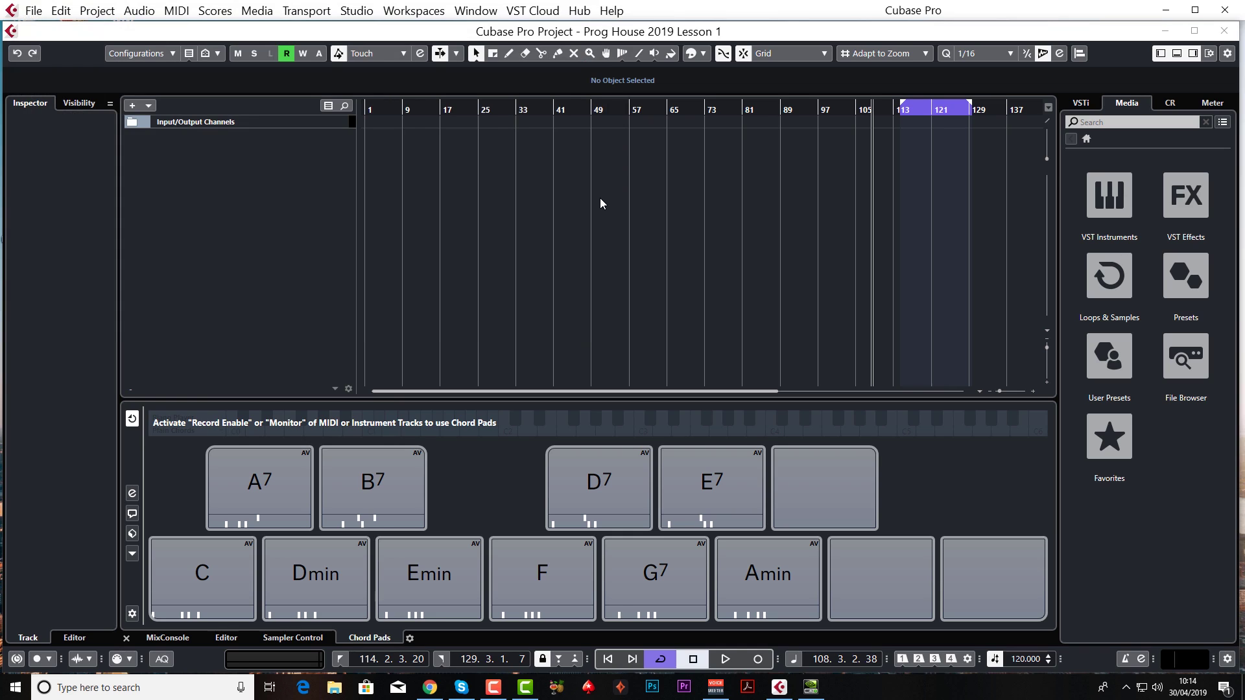
Choose Voicemeeter Virtual ASIO as the audio driver in the Studio Setup and confirm
{"action": "left_click", "coordinate": [361, 13]}
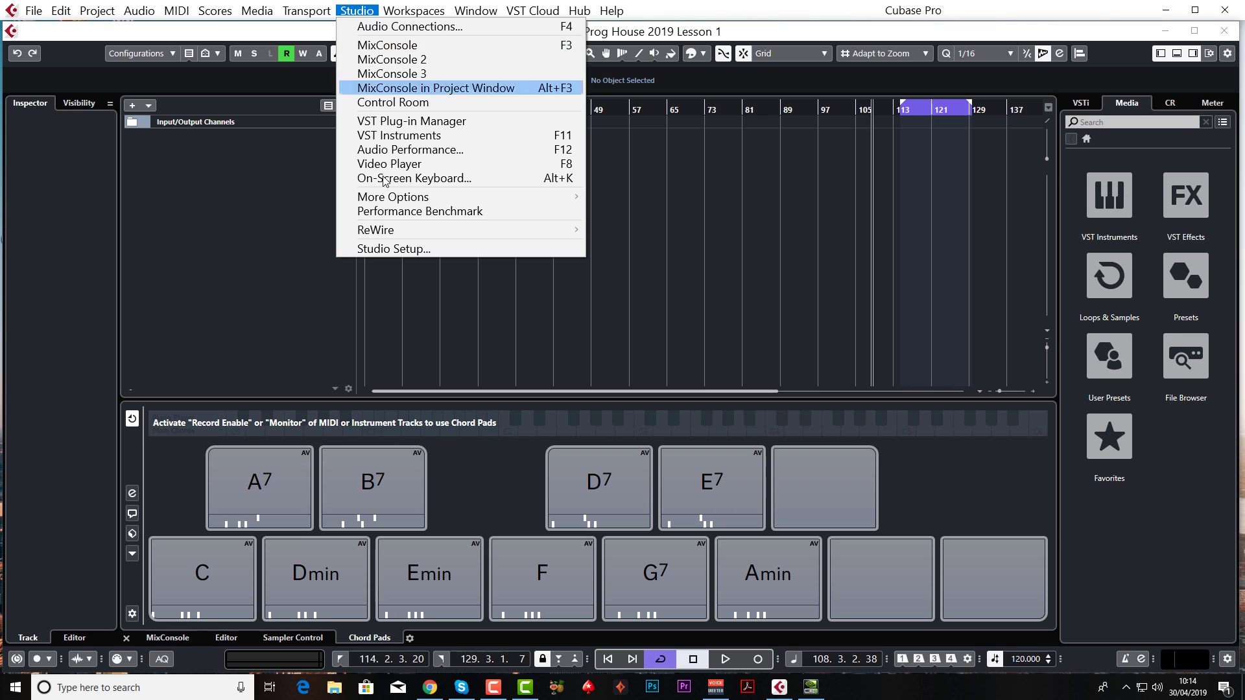
{"action": "left_click", "coordinate": [451, 248]}
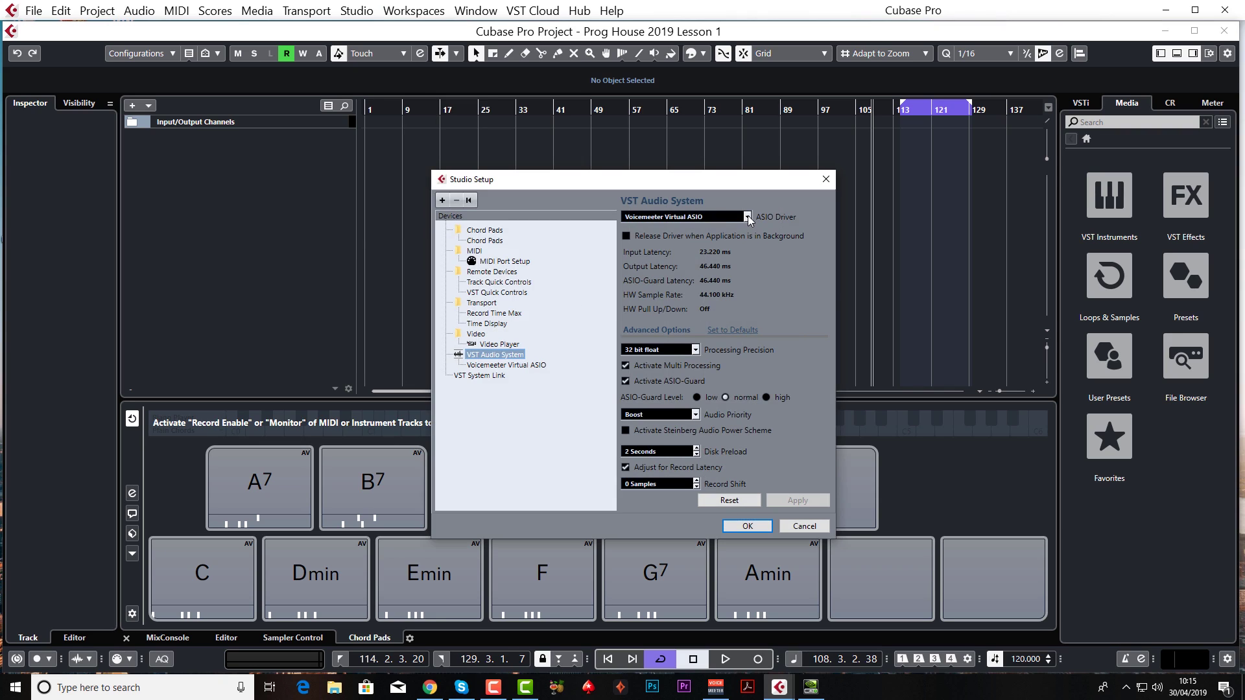
{"action": "left_click", "coordinate": [747, 217]}
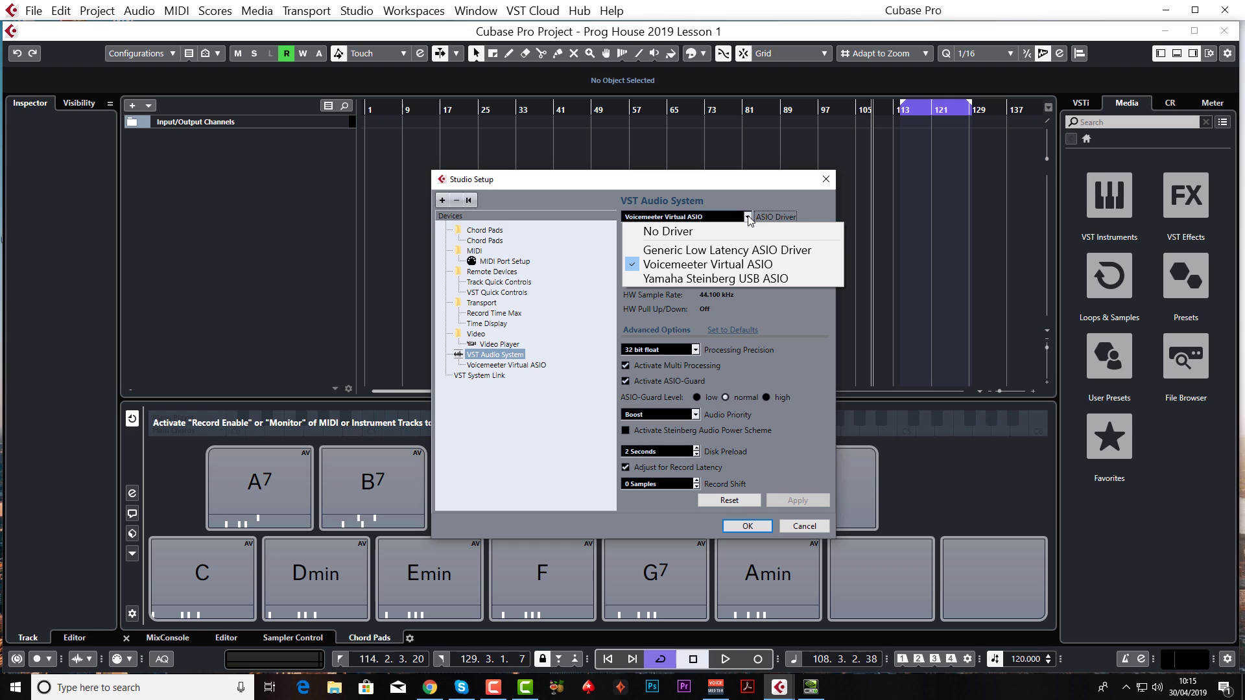
{"action": "left_click", "coordinate": [739, 262]}
{"action": "key", "text": "Return"}
{"action": "key", "text": "Return"}
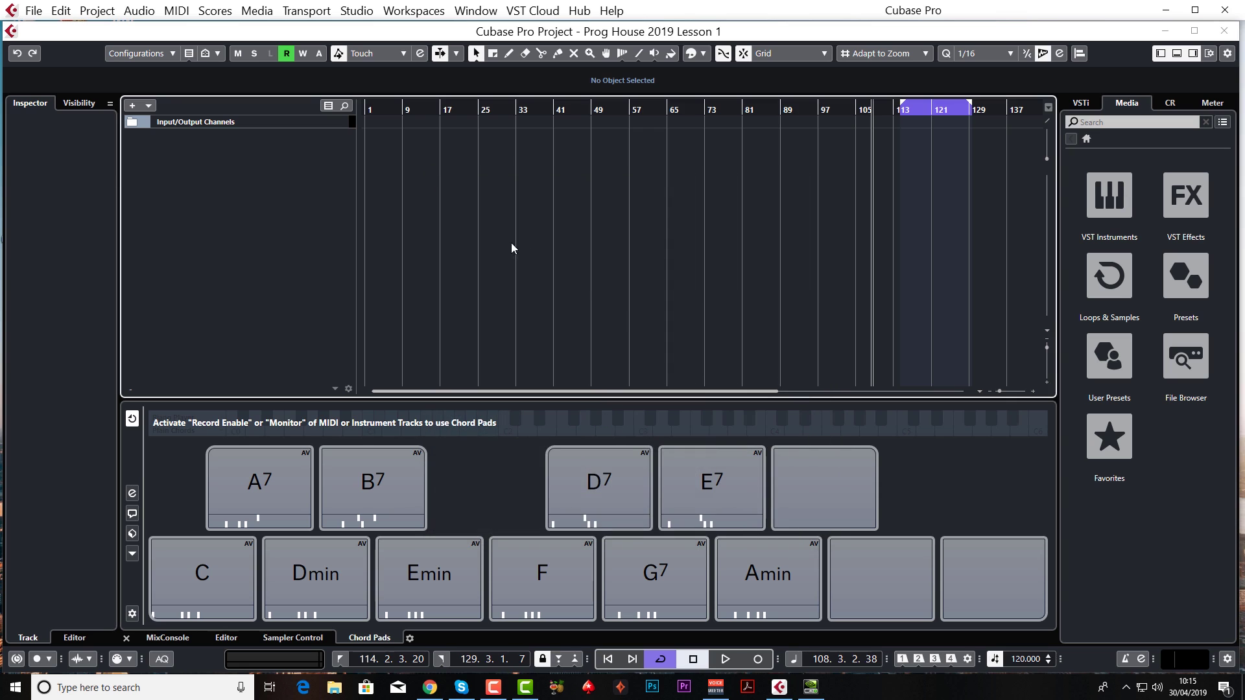
Review the sample rate, bit depth and record file type in the Project Setup
{"action": "left_click", "coordinate": [97, 14]}
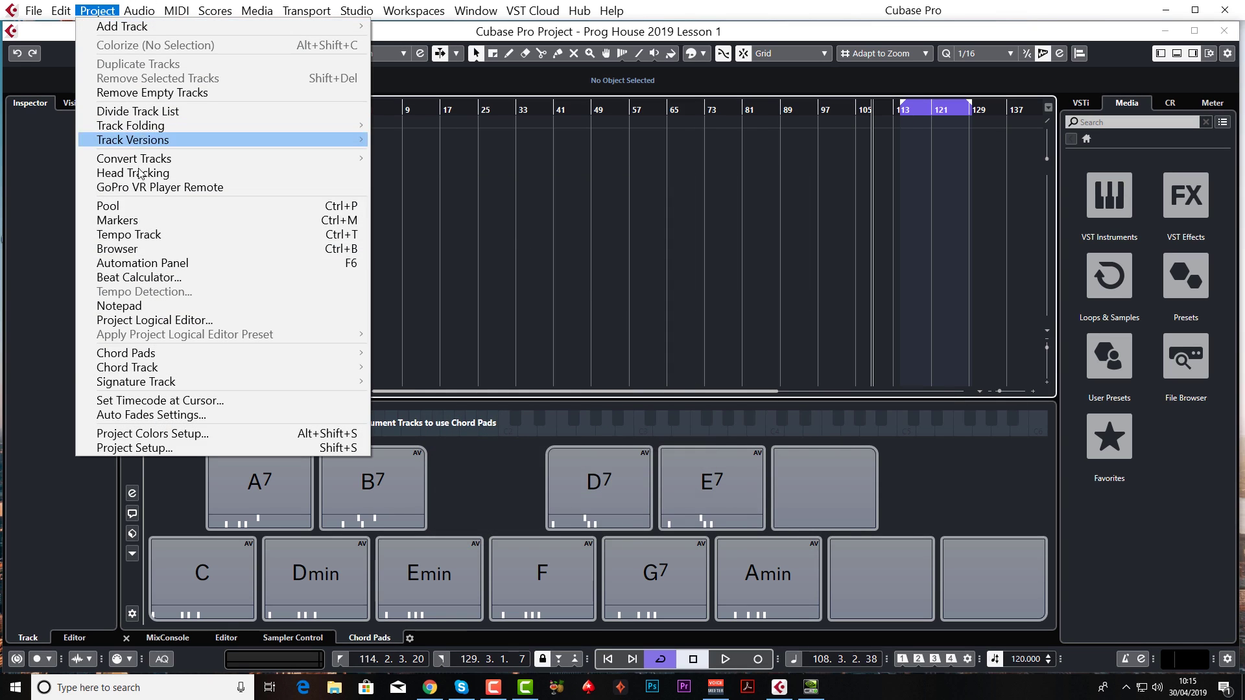
{"action": "left_click", "coordinate": [156, 448]}
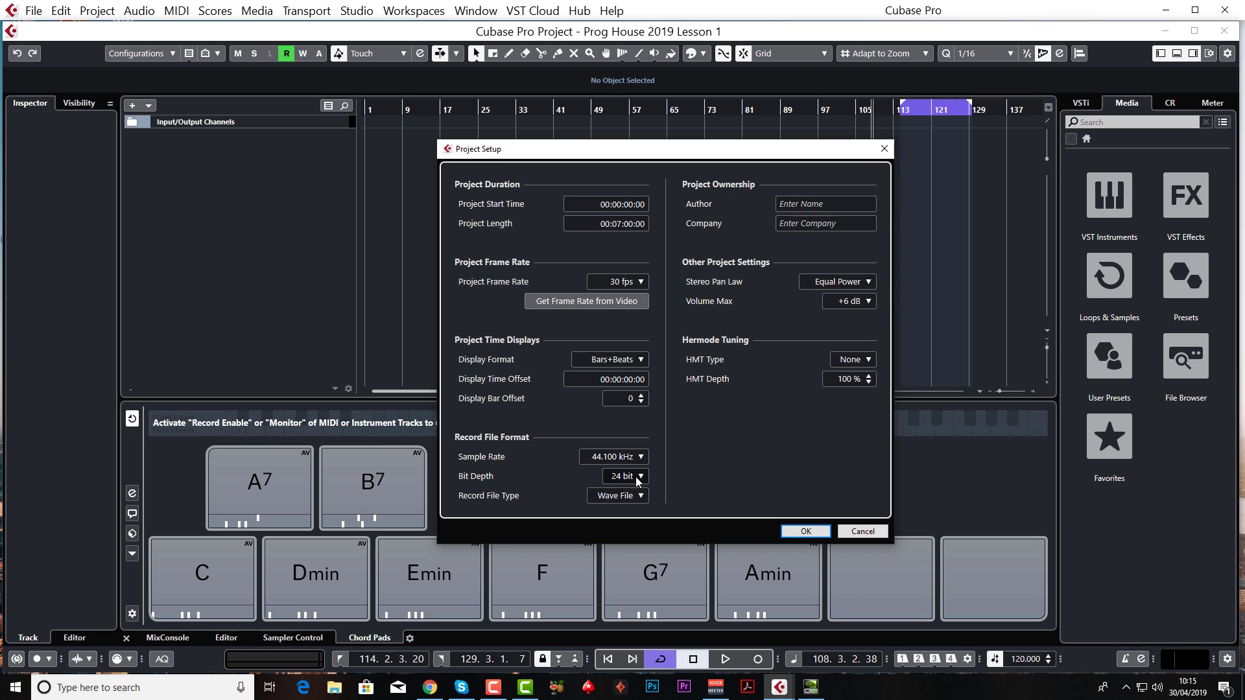
{"action": "key", "text": "Return"}
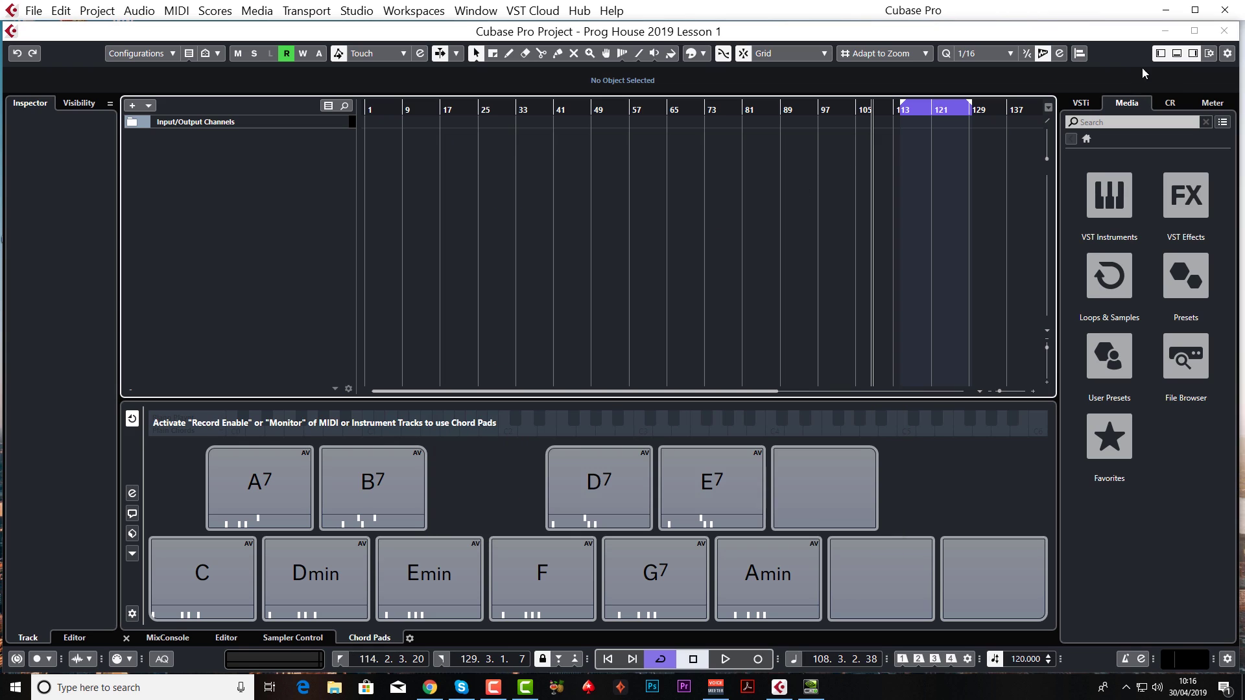
Hide the chord pads zone and set the project tempo to 127 BPM
{"action": "left_click", "coordinate": [1177, 55]}
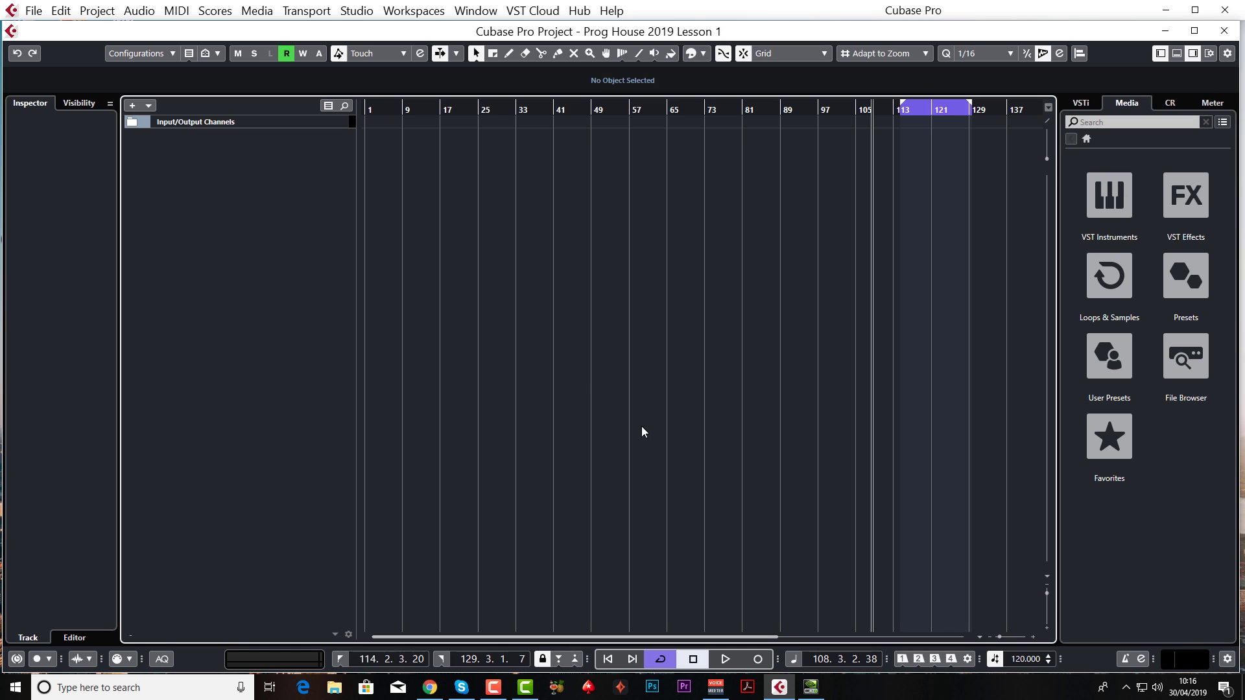
{"action": "left_click", "coordinate": [1124, 660]}
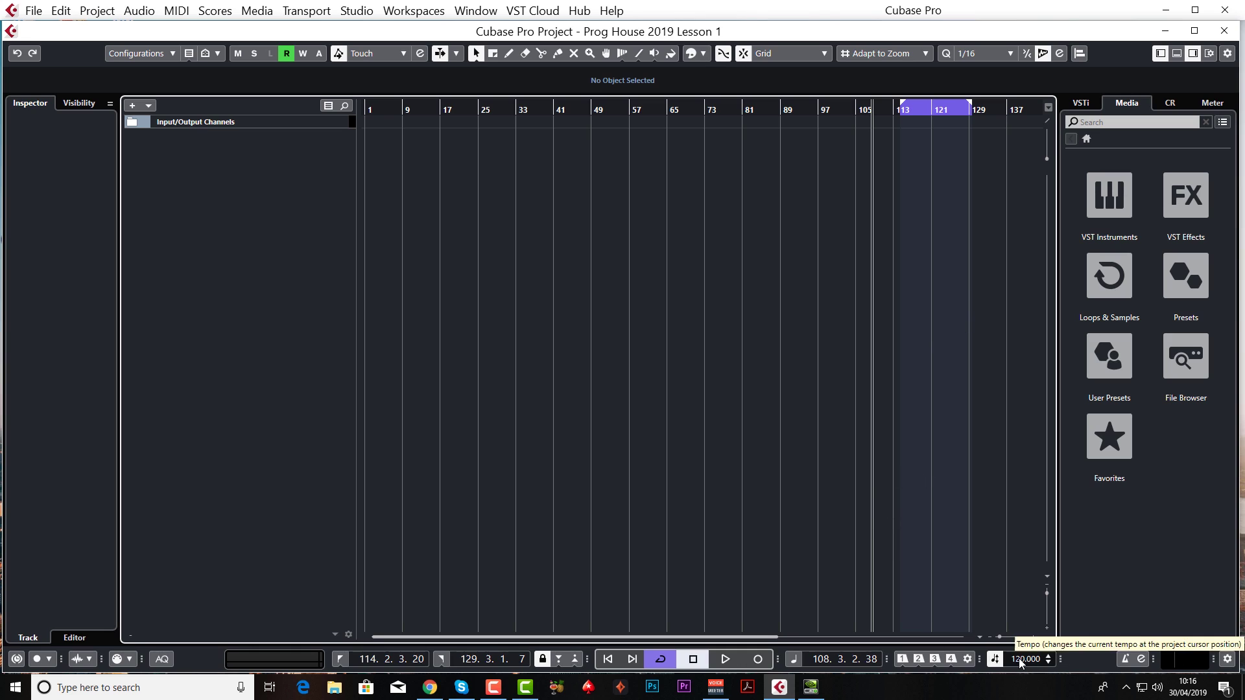
{"action": "scroll", "coordinate": [1020, 661], "scroll_direction": "up", "scroll_amount": 7}
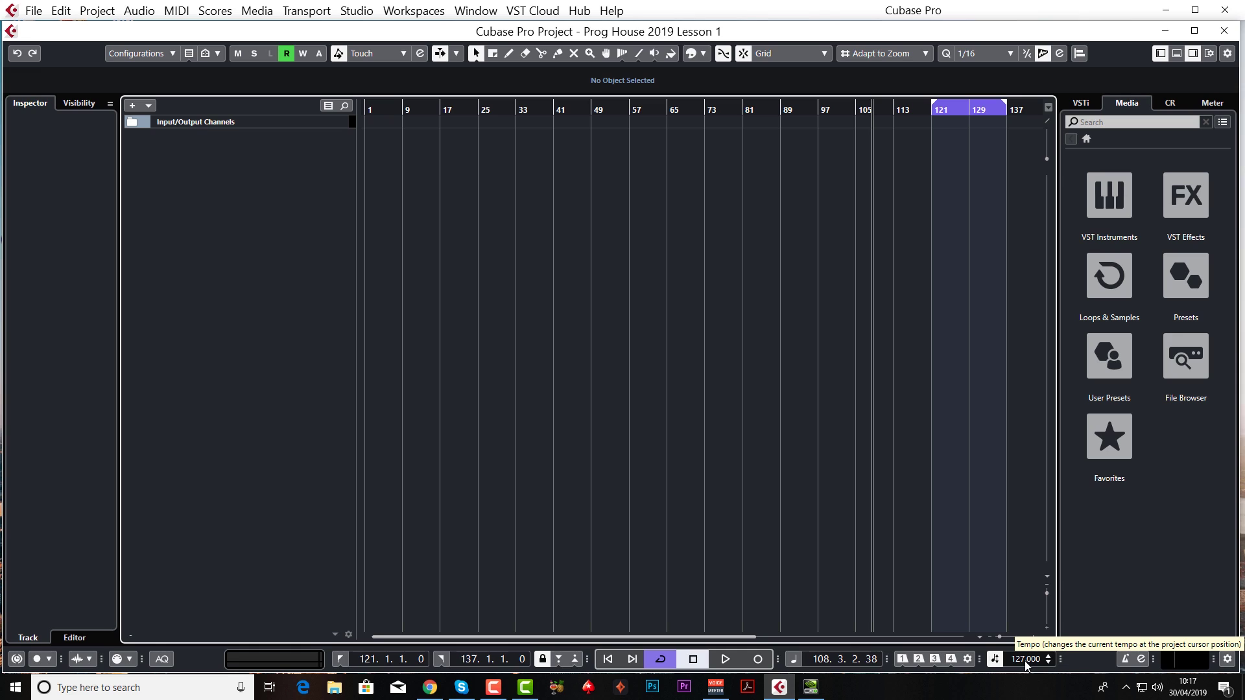
Browse the sample packs to the Kicks folder of BTP Club Tools 1
{"action": "left_click", "coordinate": [1186, 358]}
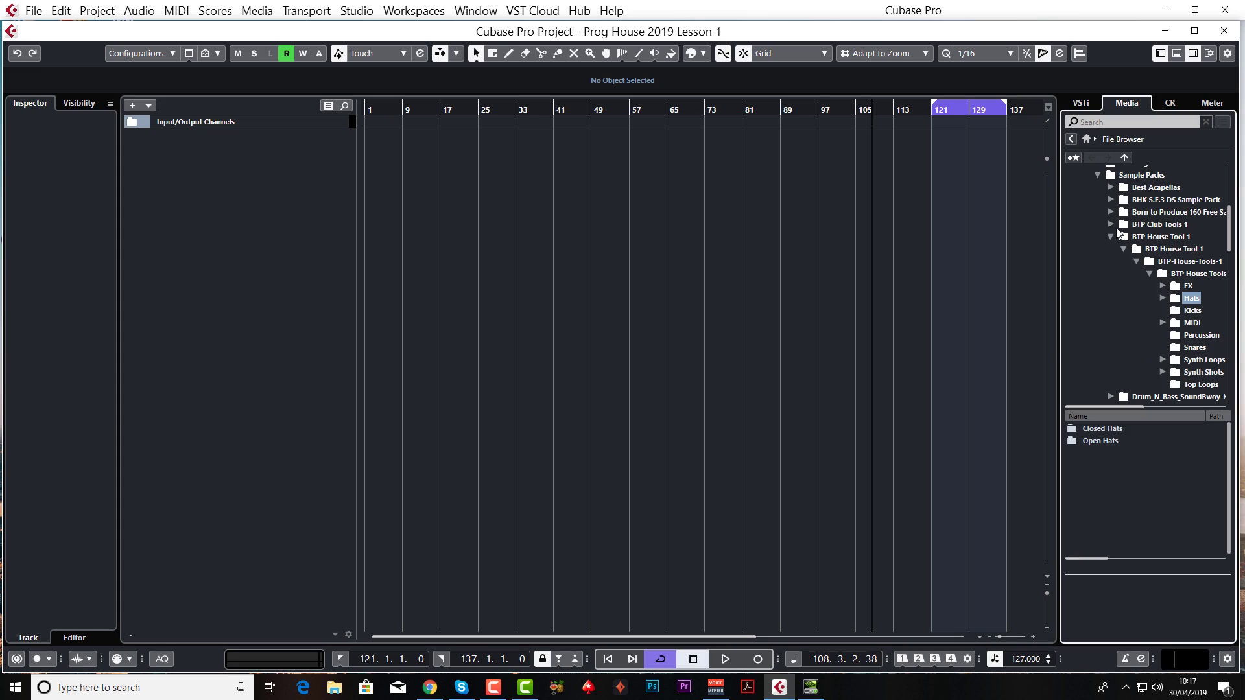
{"action": "left_click", "coordinate": [1110, 224]}
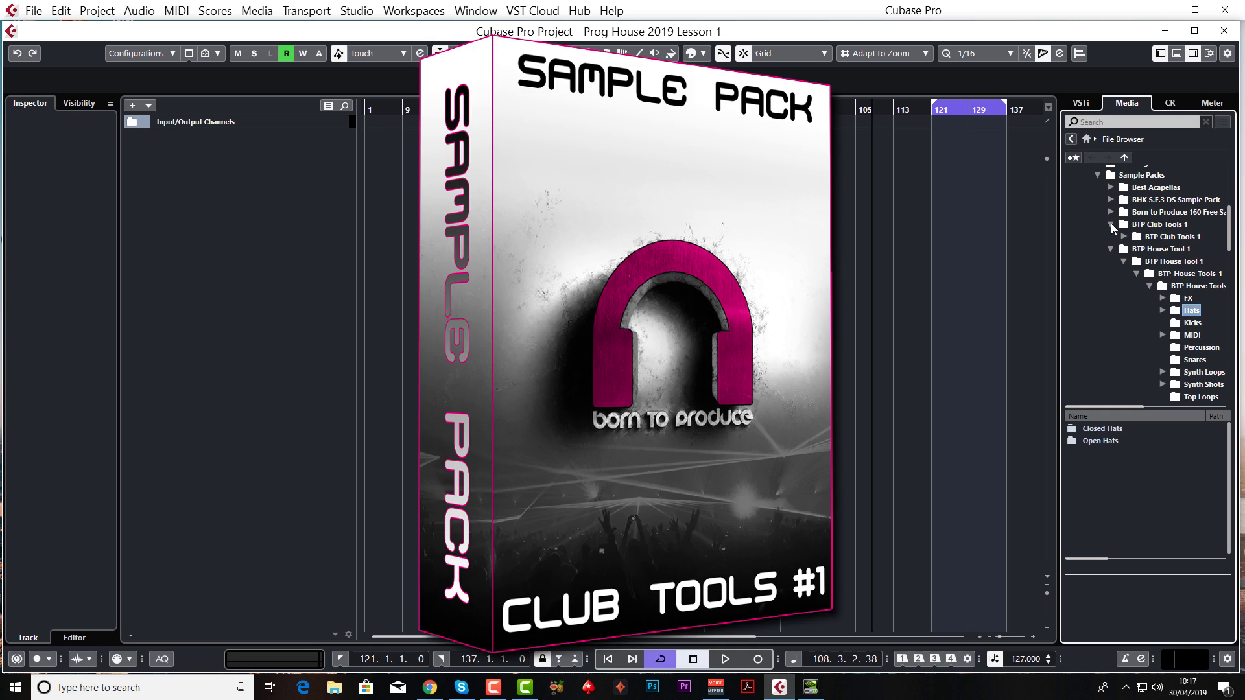
{"action": "left_click", "coordinate": [1123, 236]}
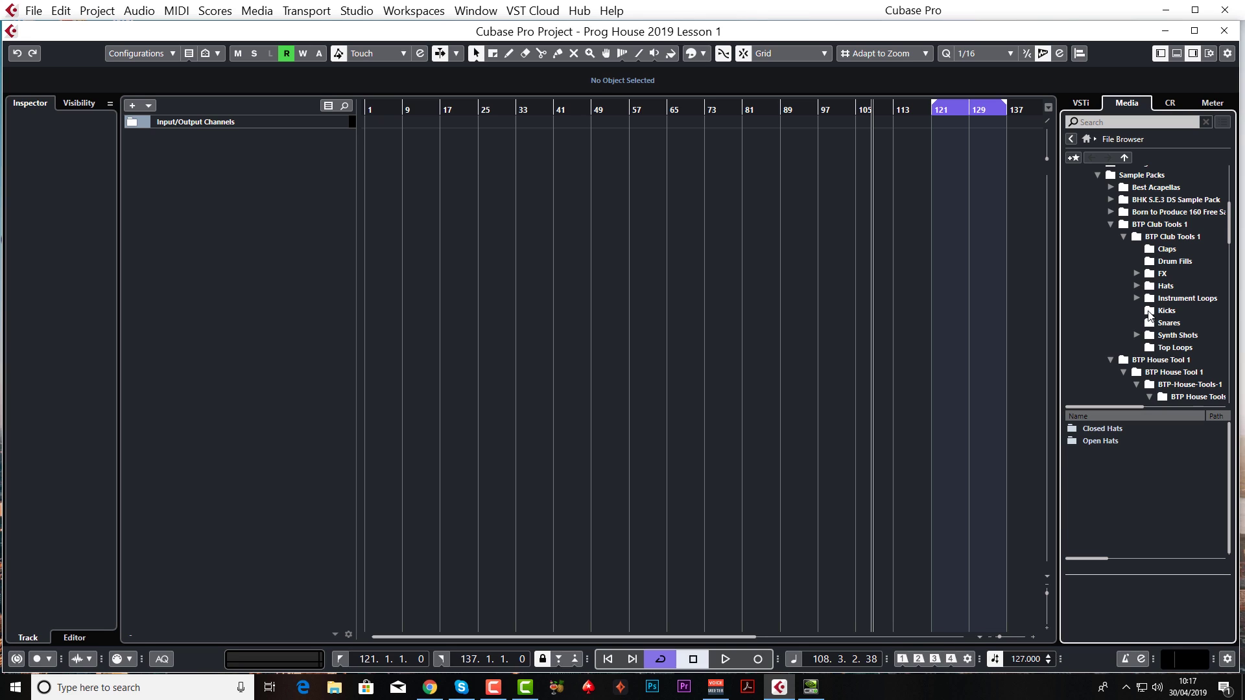
{"action": "left_click", "coordinate": [1152, 312]}
Audition various kick samples between Kick 01 and Kick 18, comparing Kick 16, 17 and 18
{"action": "left_click", "coordinate": [1118, 429]}
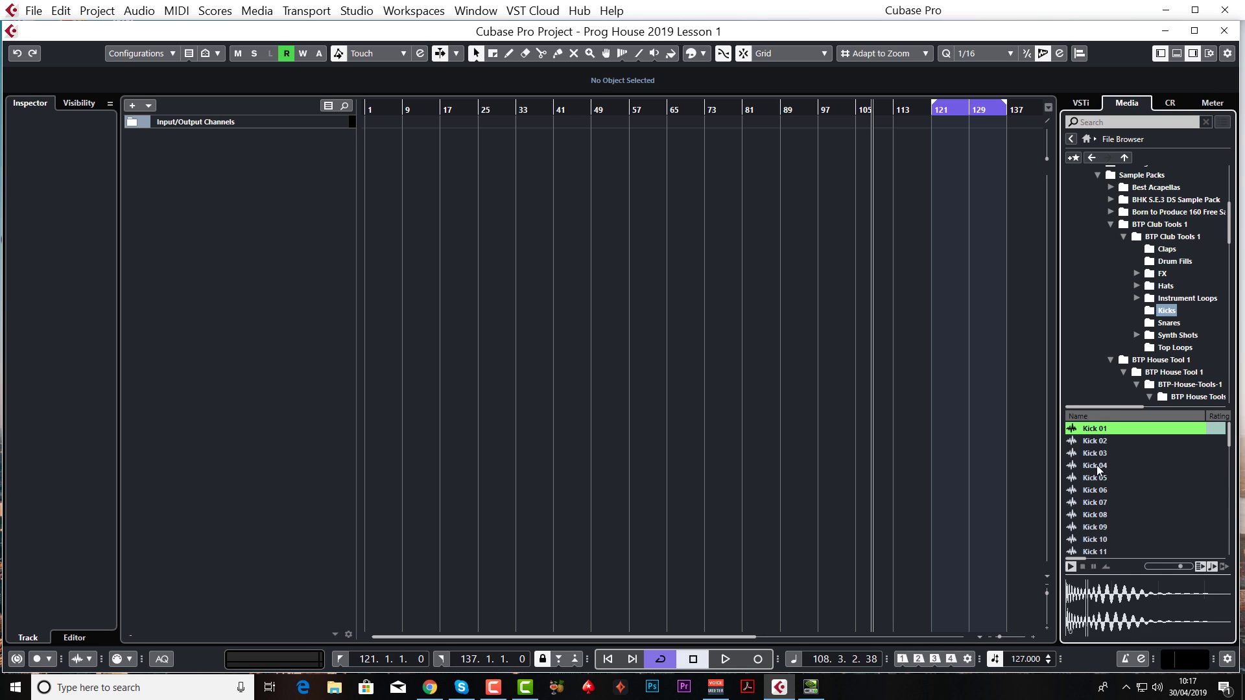
{"action": "left_click", "coordinate": [1114, 457]}
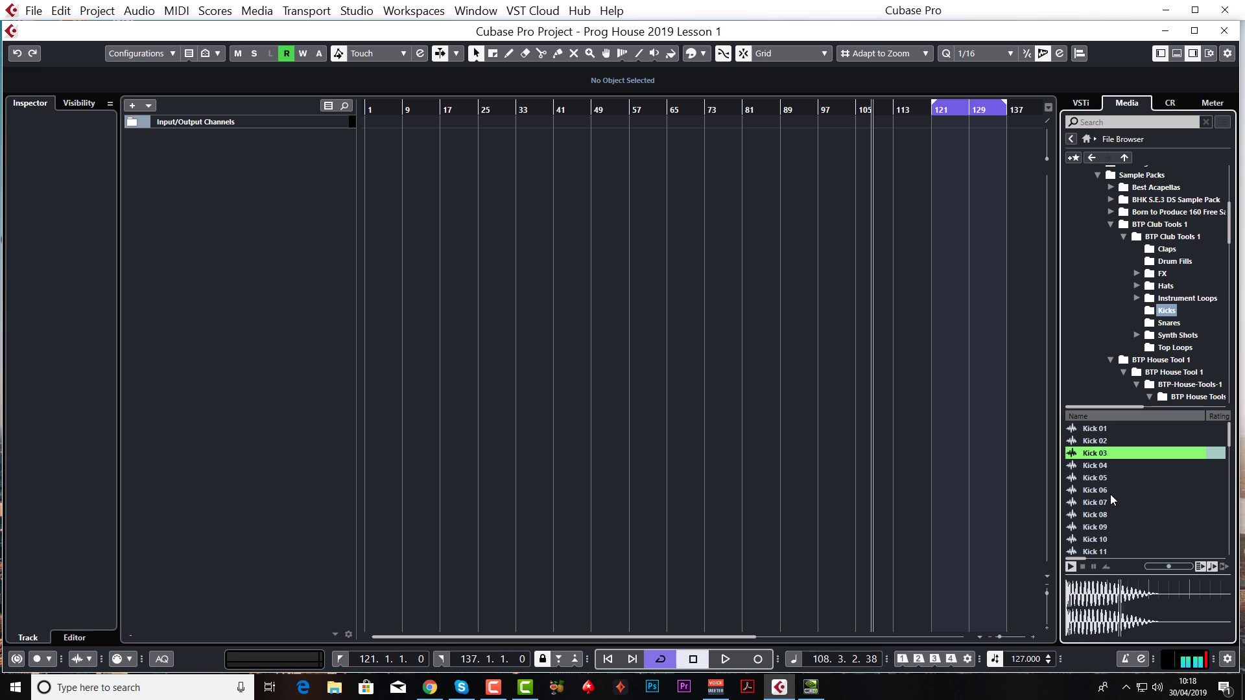
{"action": "left_click", "coordinate": [1110, 493]}
{"action": "left_click", "coordinate": [1110, 538]}
{"action": "scroll", "coordinate": [1115, 534], "scroll_direction": "down", "scroll_amount": 2}
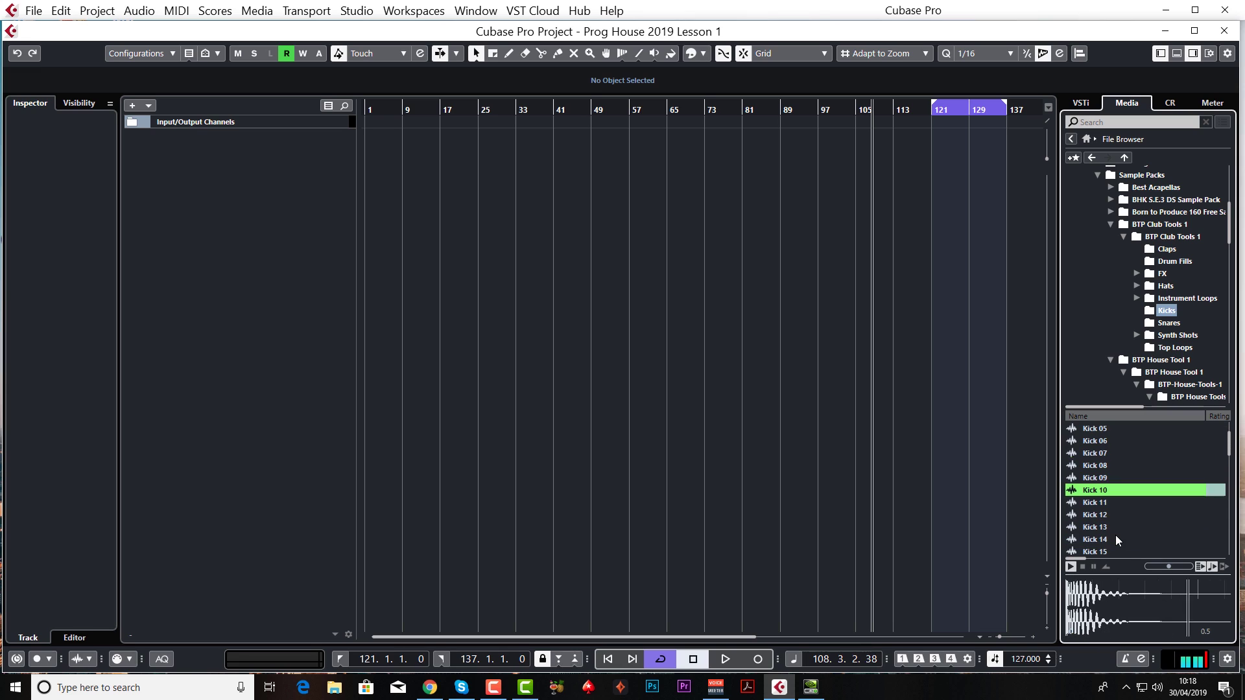
{"action": "left_click", "coordinate": [1113, 538]}
{"action": "scroll", "coordinate": [1111, 535], "scroll_direction": "down", "scroll_amount": 2}
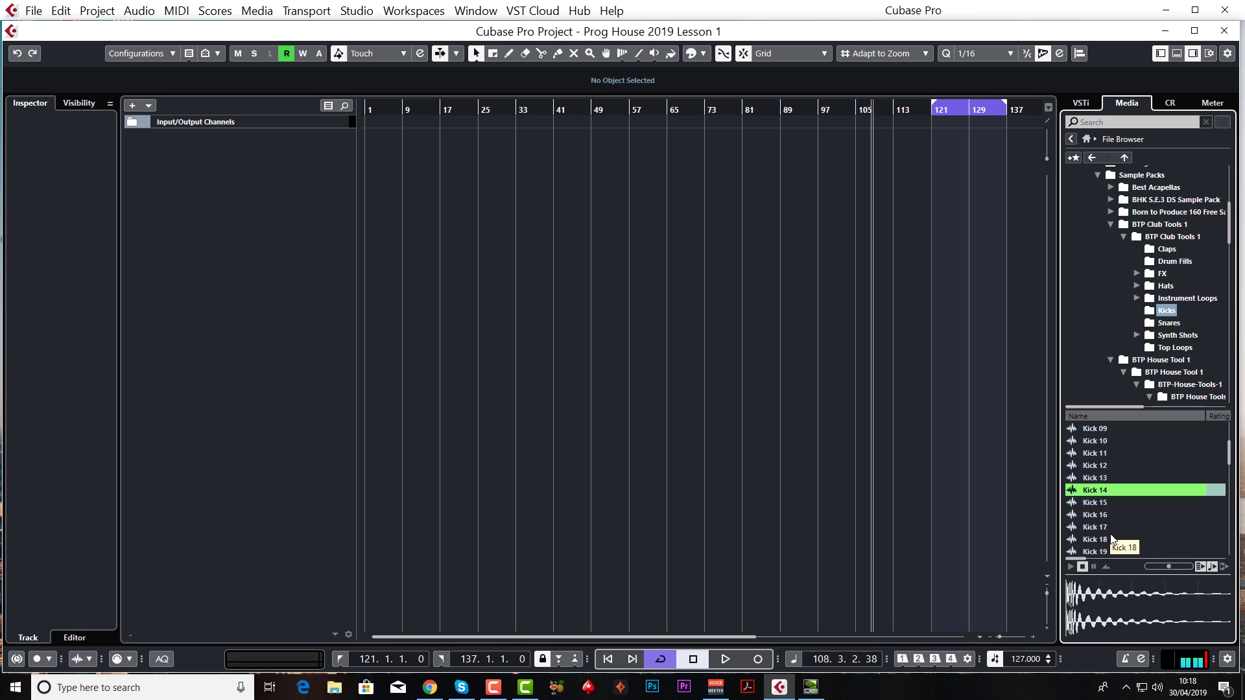
{"action": "left_click", "coordinate": [1112, 539]}
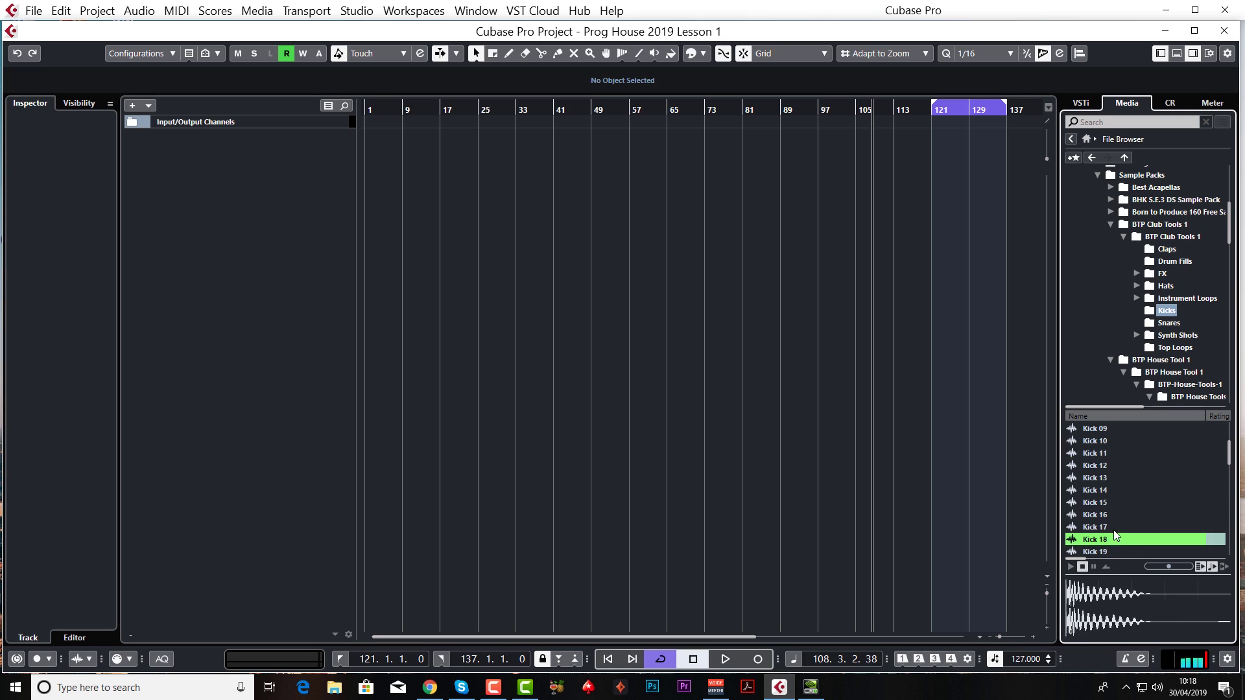
{"action": "key", "text": "Up"}
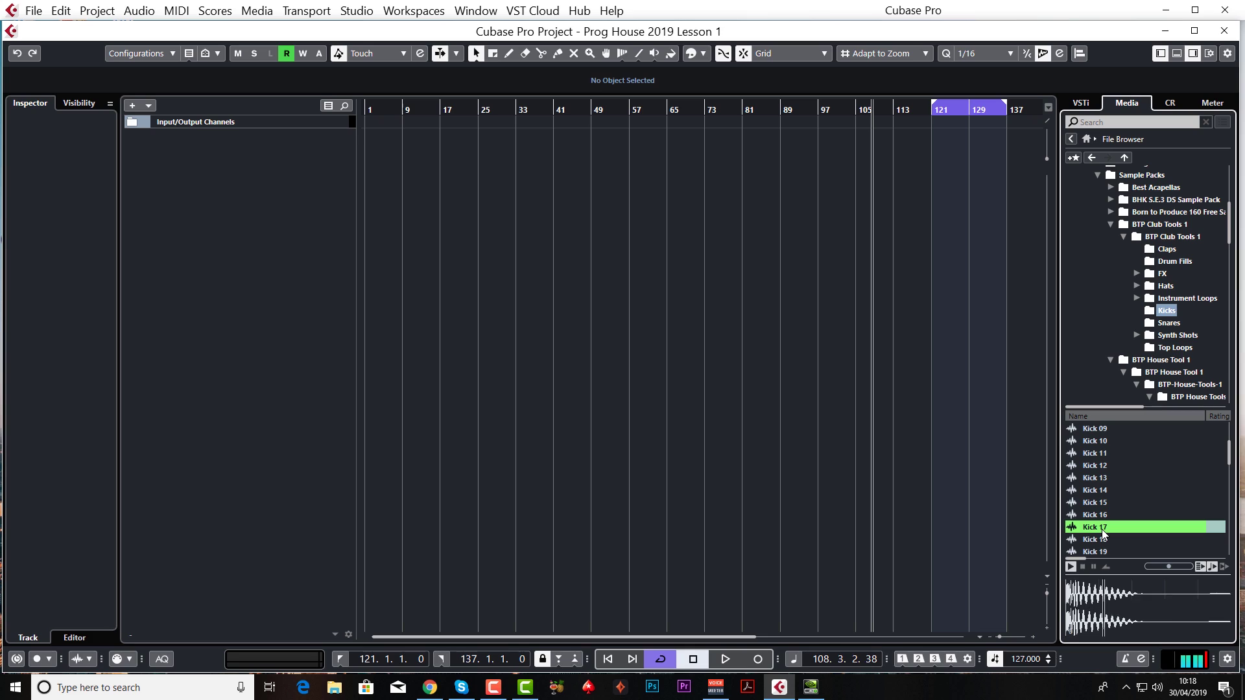
{"action": "left_click", "coordinate": [1103, 540]}
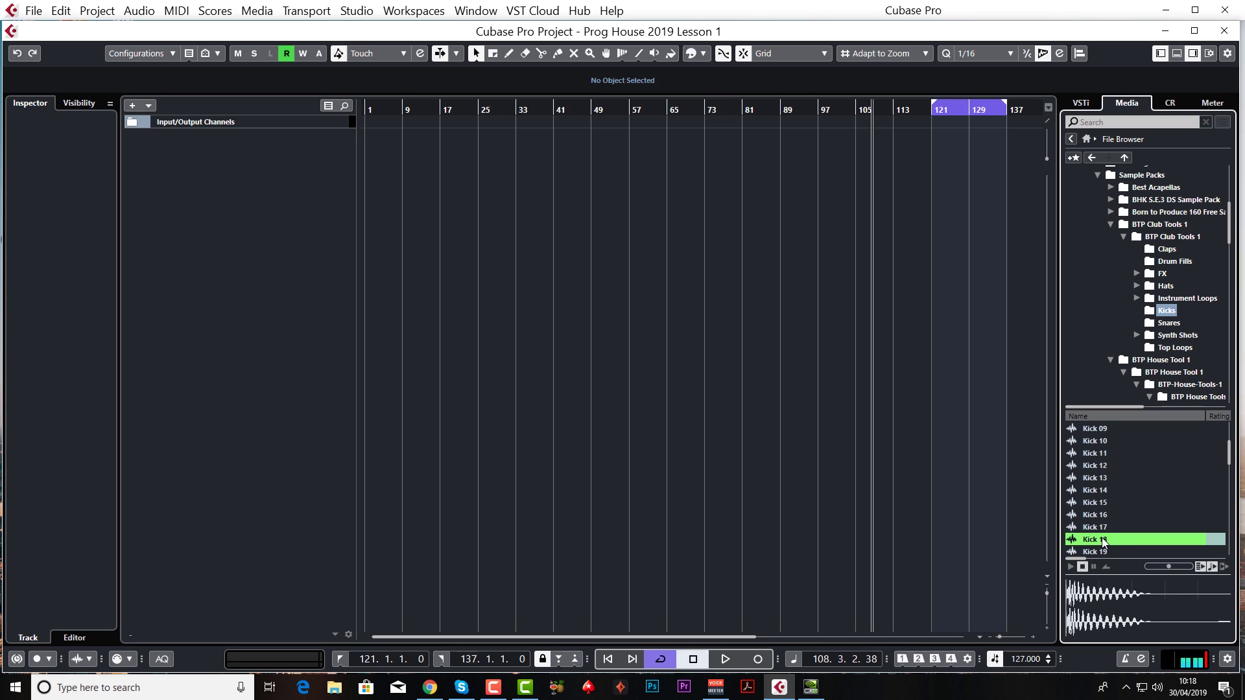
{"action": "left_click", "coordinate": [1103, 515]}
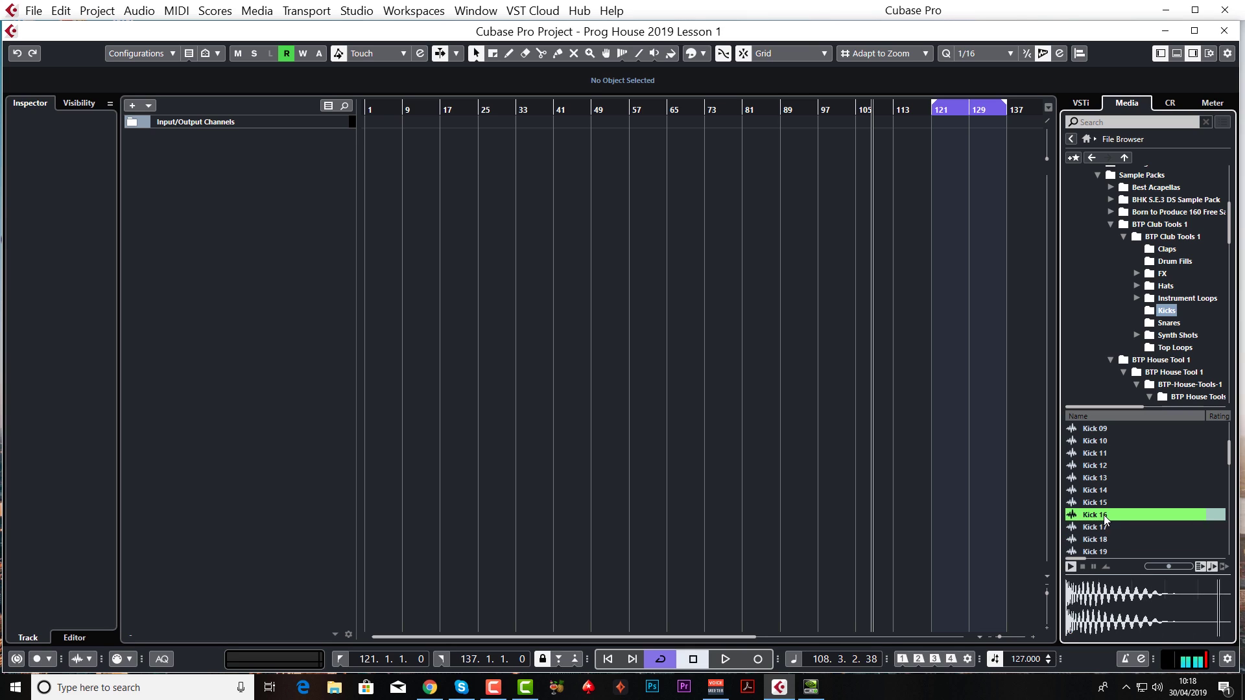
Create a sampler track from the Kick 18 sample
{"action": "left_click", "coordinate": [1103, 540]}
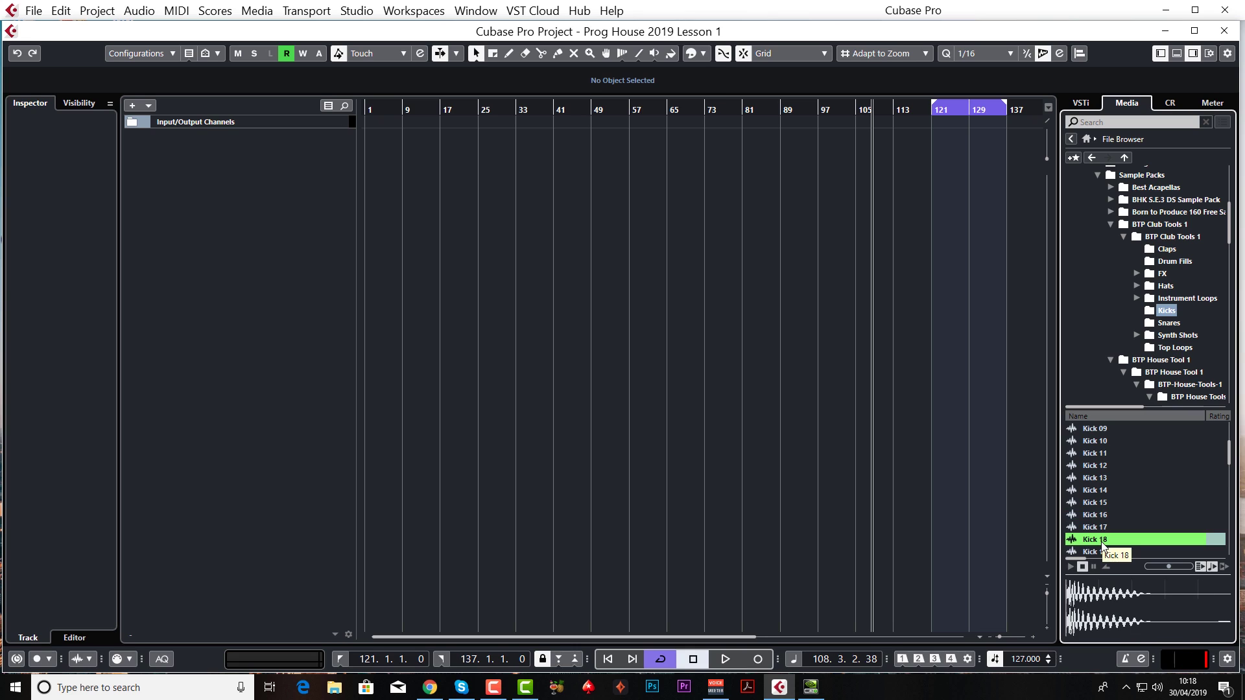
{"action": "right_click", "coordinate": [1103, 547]}
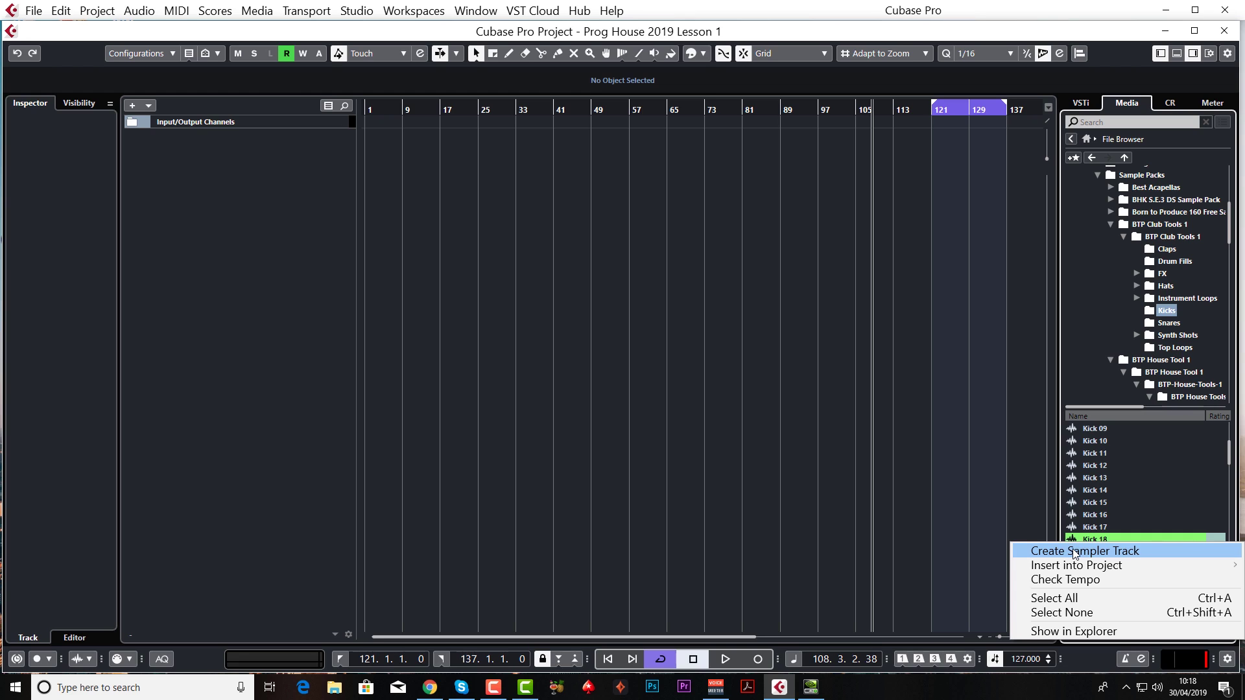
{"action": "left_click", "coordinate": [1075, 552]}
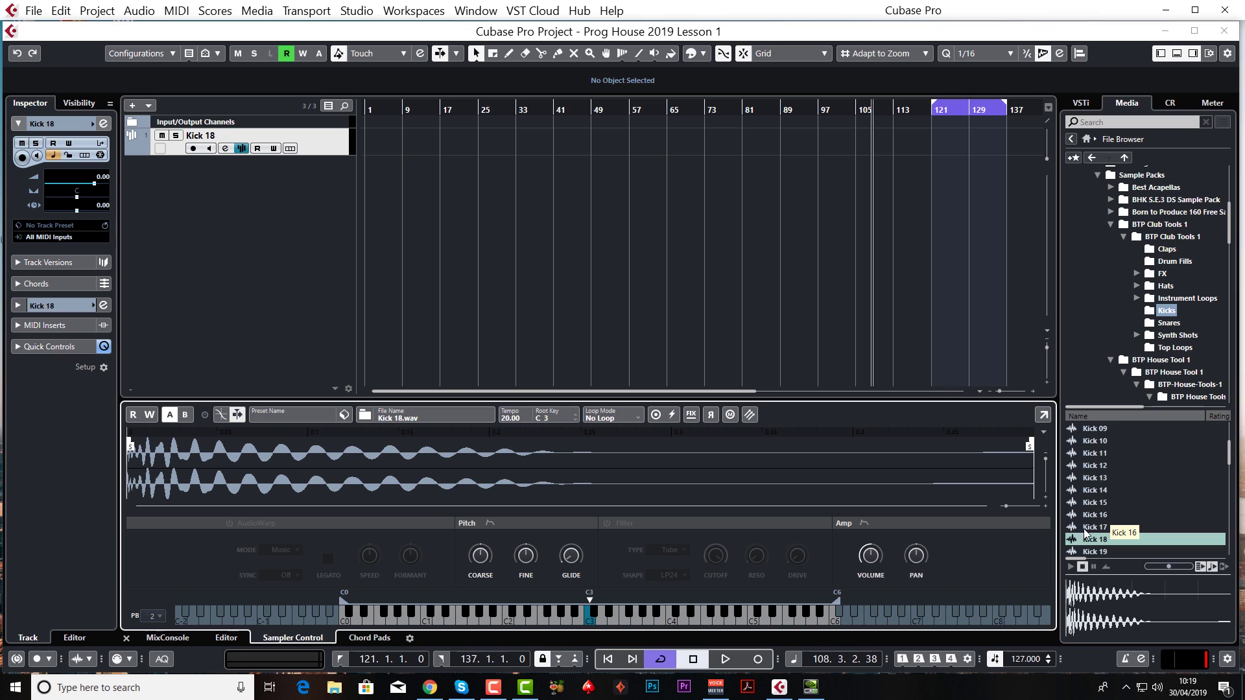
Place the project cursor at bar 105 and move the loop range to span bars 105 to 121
{"action": "left_click", "coordinate": [853, 111]}
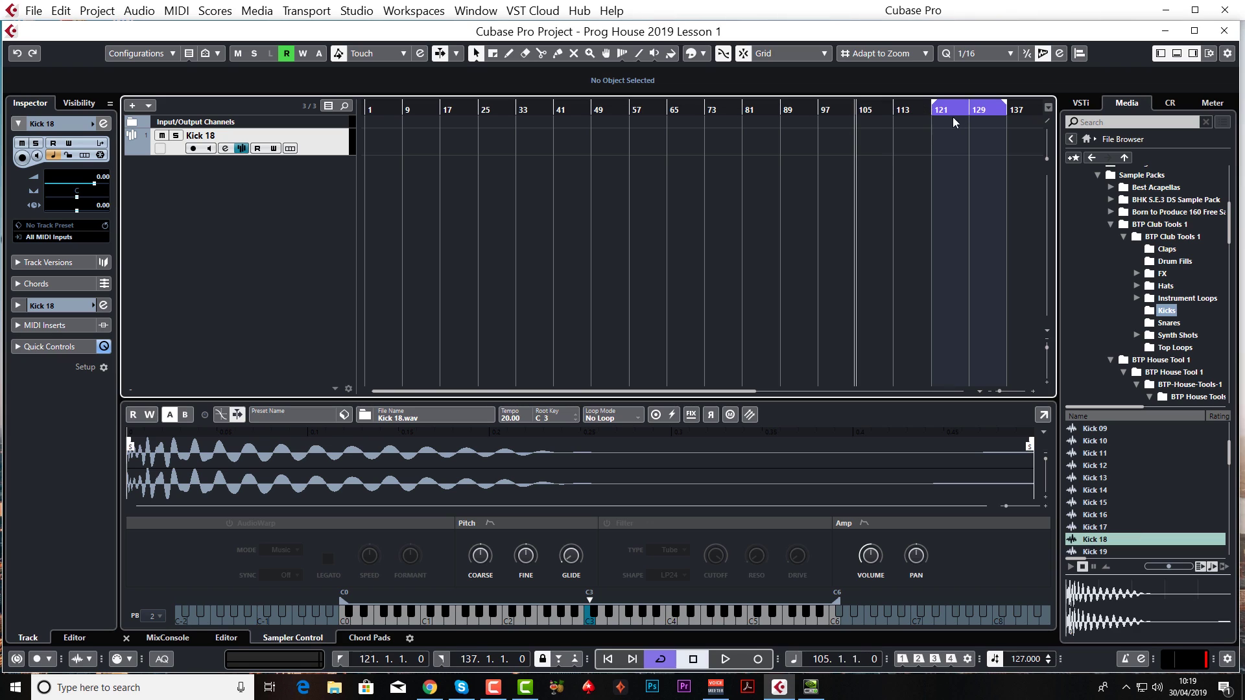
{"action": "left_click_drag", "start_coordinate": [968, 106], "coordinate": [893, 107]}
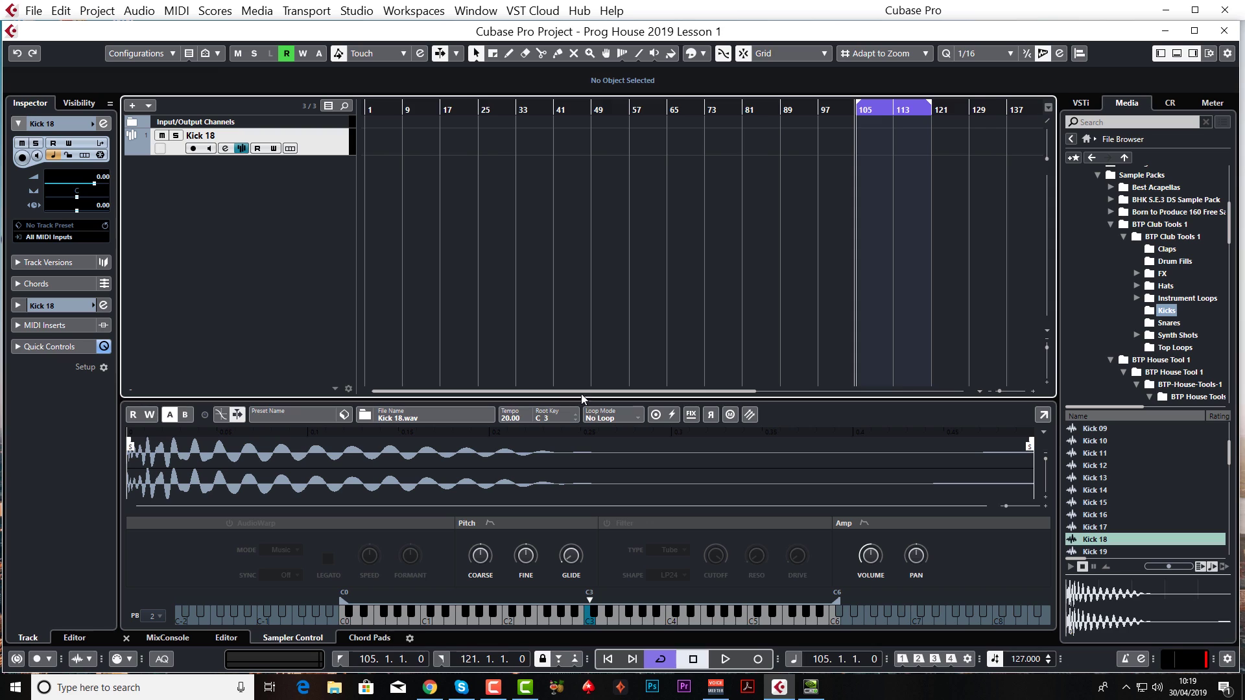
{"action": "left_click_drag", "start_coordinate": [584, 392], "coordinate": [724, 360]}
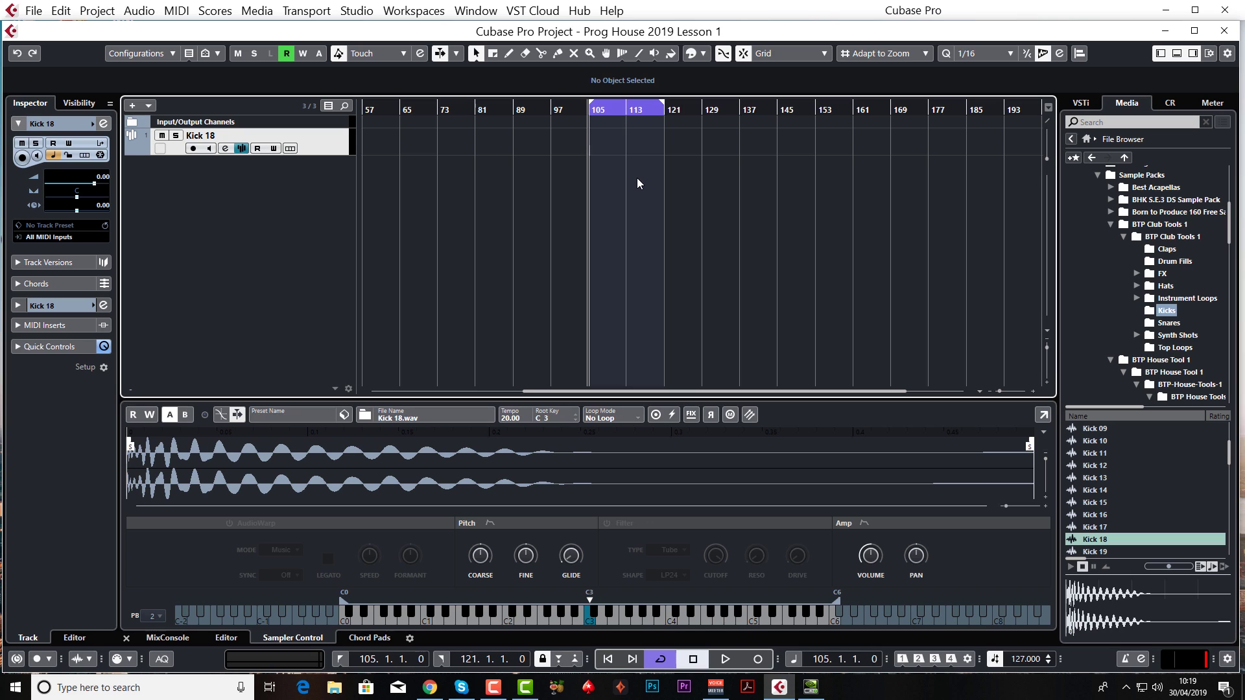
{"action": "scroll", "coordinate": [576, 129], "scroll_direction": "up", "scroll_amount": 3}
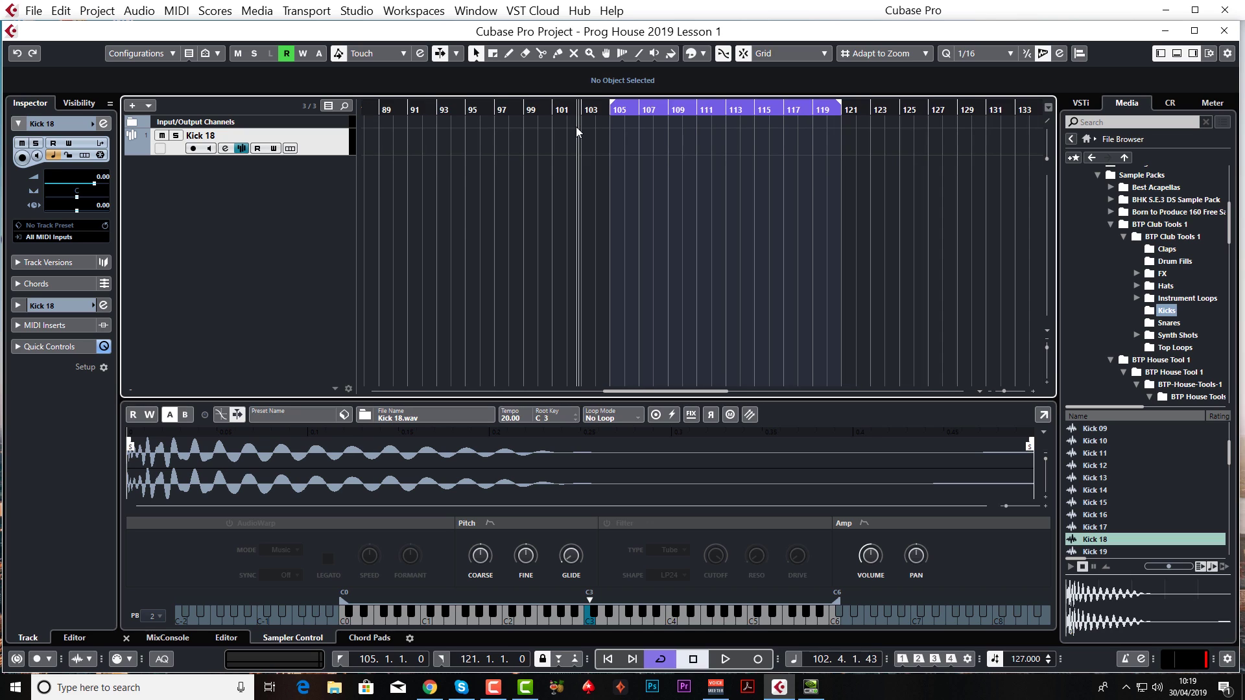
Shorten the loop range to span bars 105 to 113 and place the project cursor at 104.3
{"action": "left_click", "coordinate": [575, 126]}
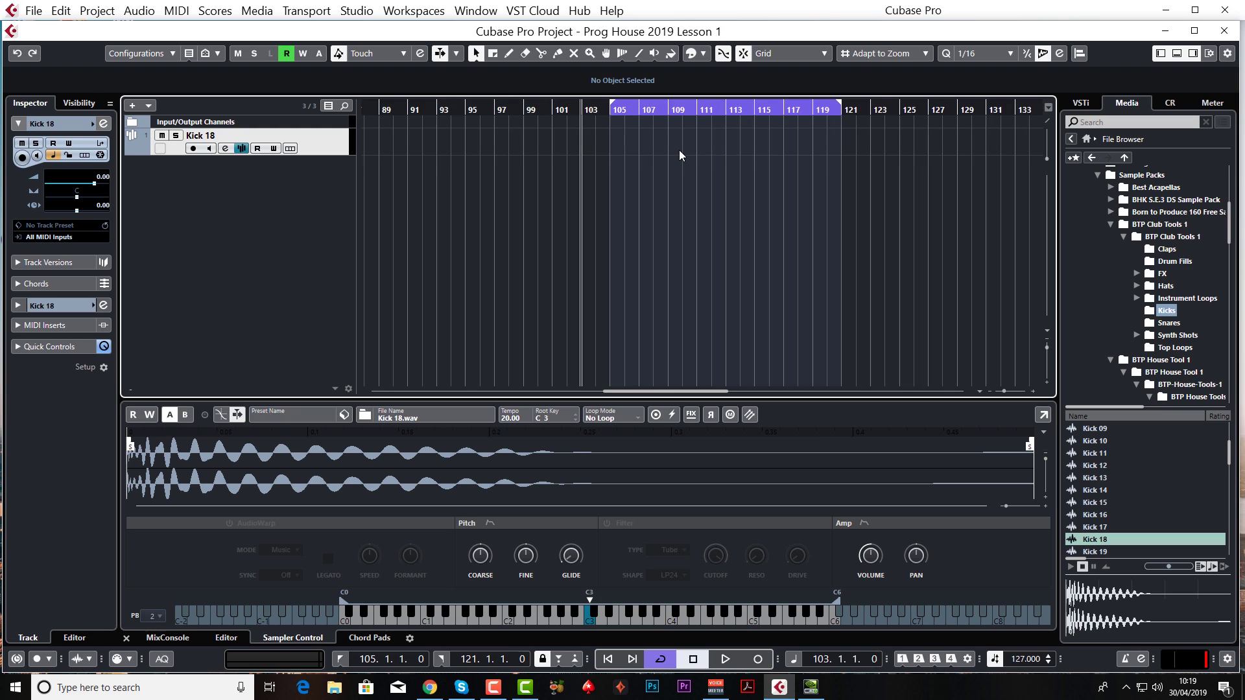
{"action": "left_click_drag", "start_coordinate": [840, 106], "coordinate": [727, 118]}
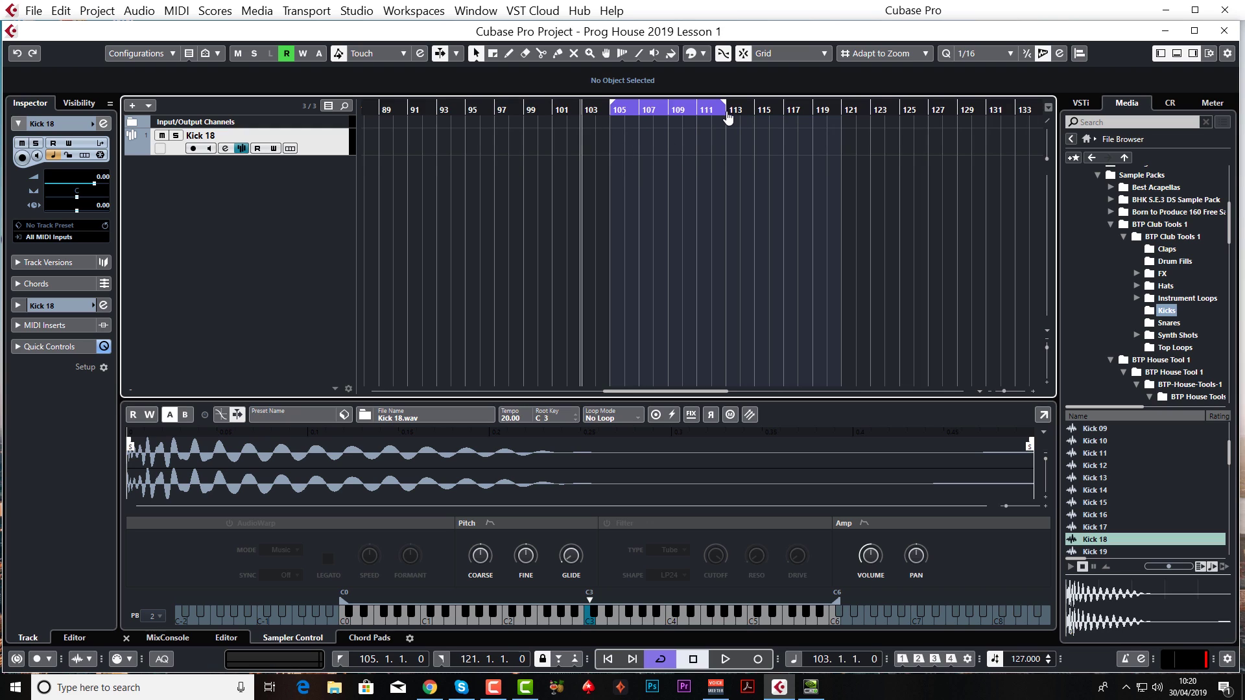
{"action": "left_click", "coordinate": [602, 117]}
{"action": "scroll", "coordinate": [601, 125], "scroll_direction": "up", "scroll_amount": 2}
{"action": "scroll", "coordinate": [602, 120], "scroll_direction": "up", "scroll_amount": 2}
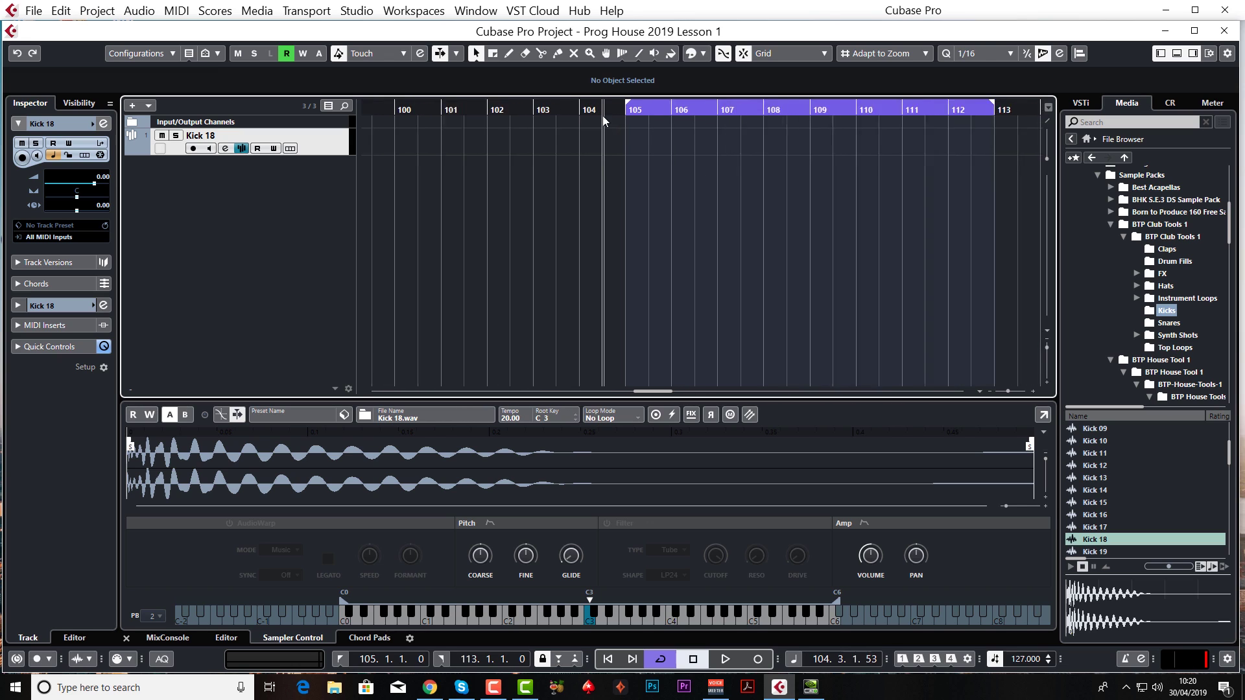
{"action": "scroll", "coordinate": [601, 115], "scroll_direction": "down", "scroll_amount": 1}
{"action": "left_click", "coordinate": [603, 113]}
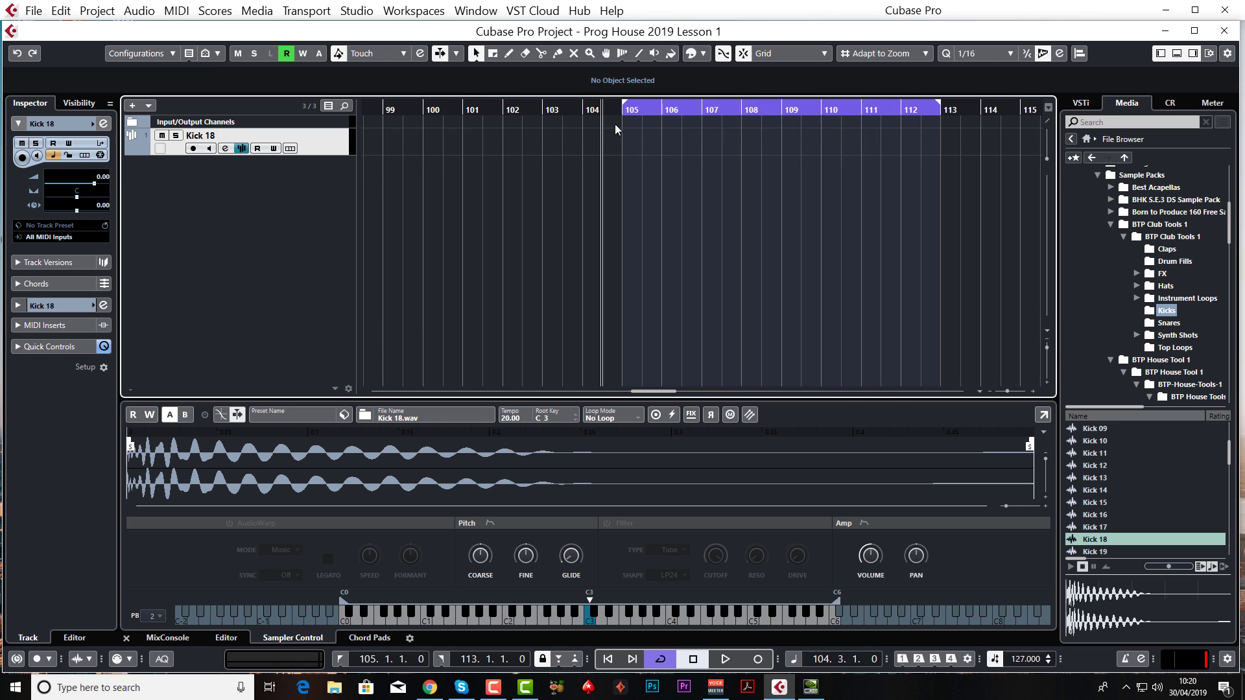
Draw a one-bar part at bar 105 on the Kick 18 track
{"action": "key", "text": "h"}
{"action": "key", "text": "g"}
{"action": "key", "text": "g"}
{"action": "key", "text": "g"}
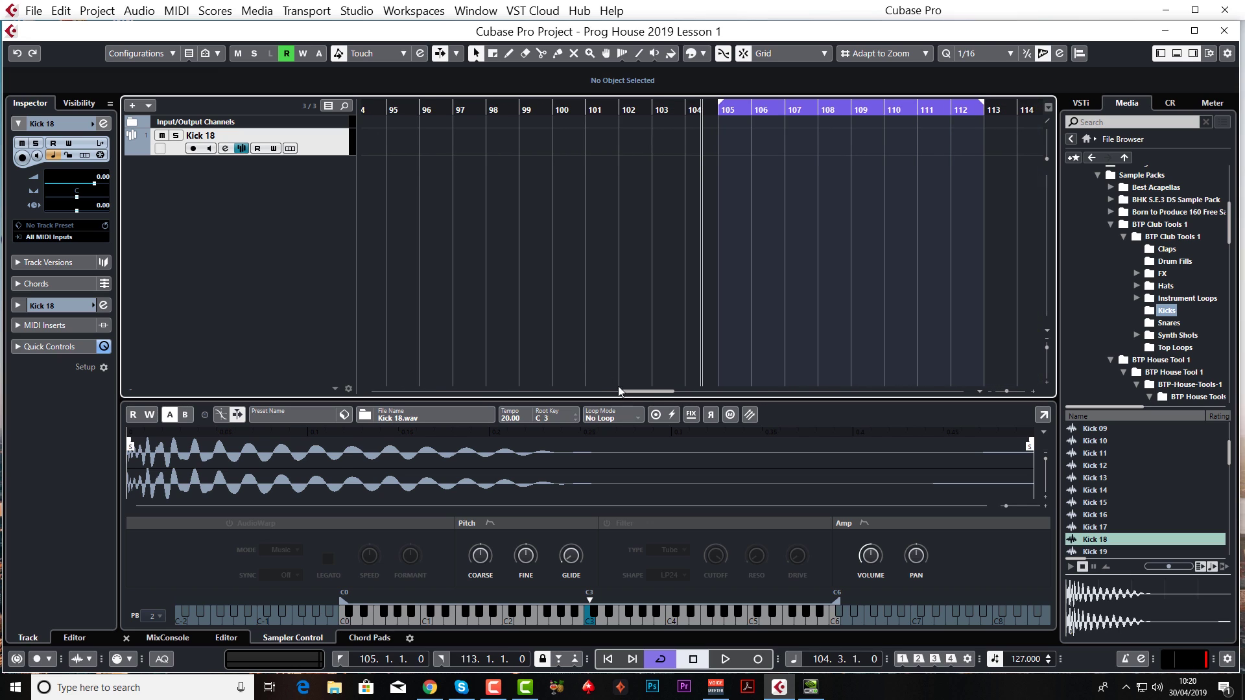
{"action": "left_click_drag", "start_coordinate": [623, 391], "coordinate": [640, 391]}
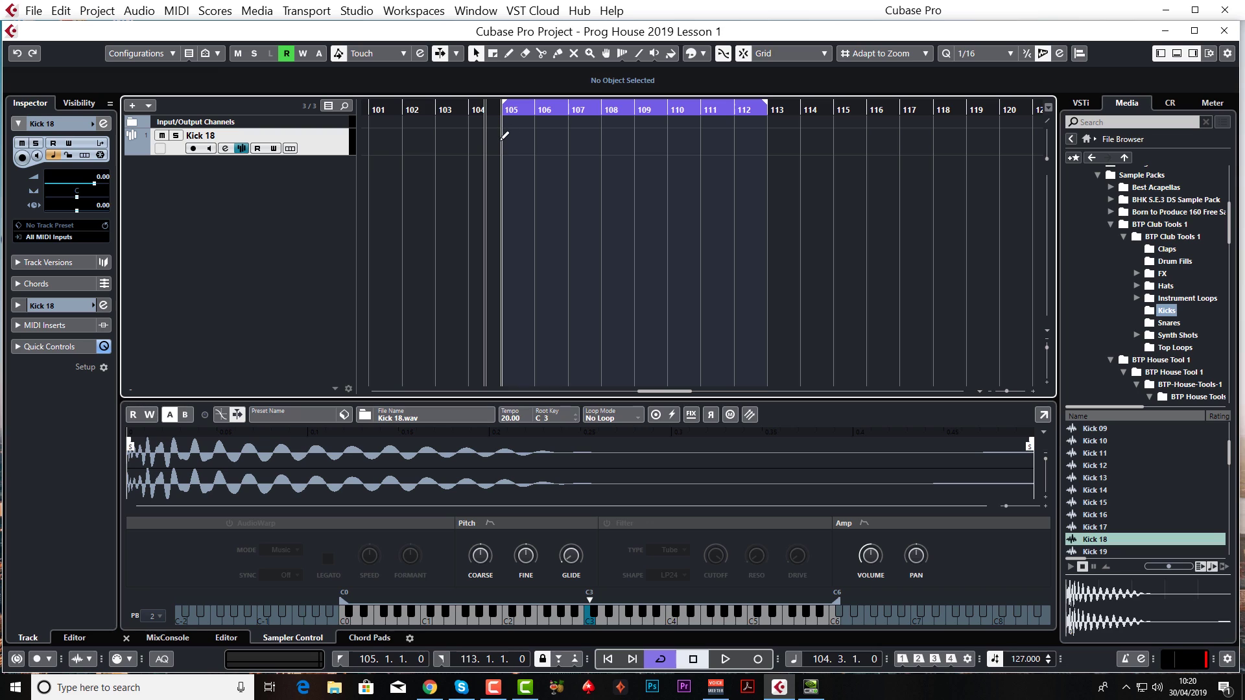
{"action": "left_click_drag", "start_coordinate": [507, 136], "coordinate": [534, 138]}
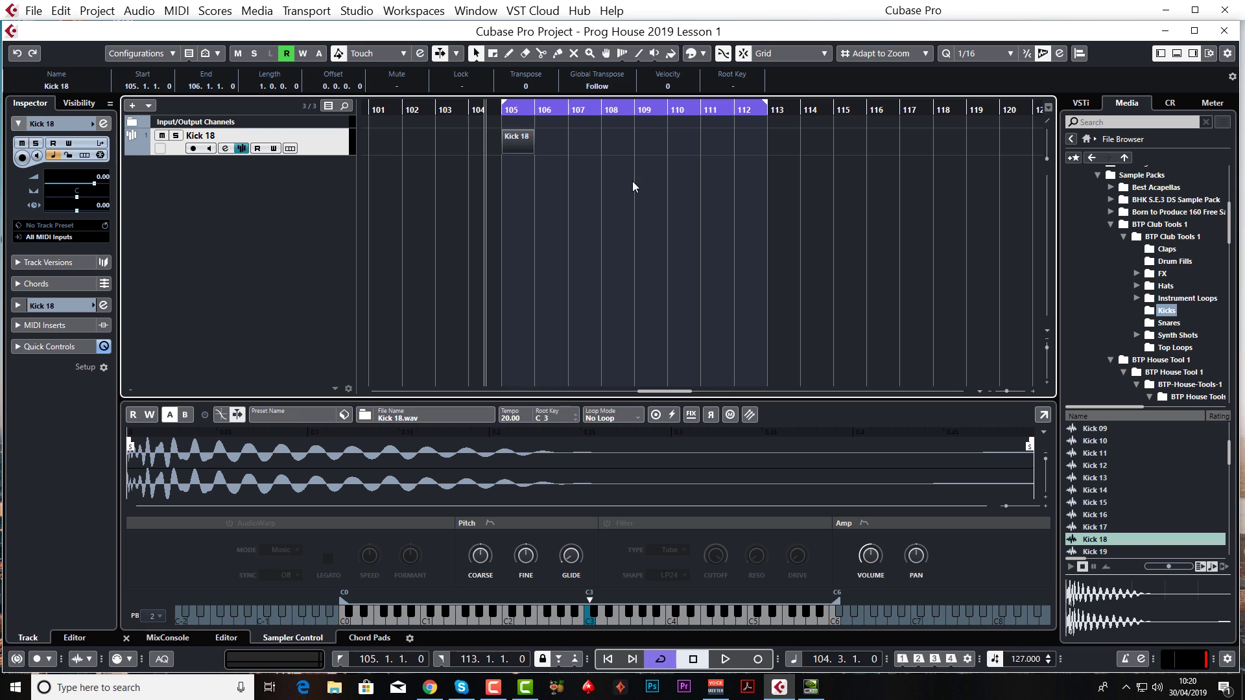
Open the kick part in the Key Editor and add a sixteenth-length C3 note on each of the four beats of bar 105
{"action": "double_click", "coordinate": [517, 145]}
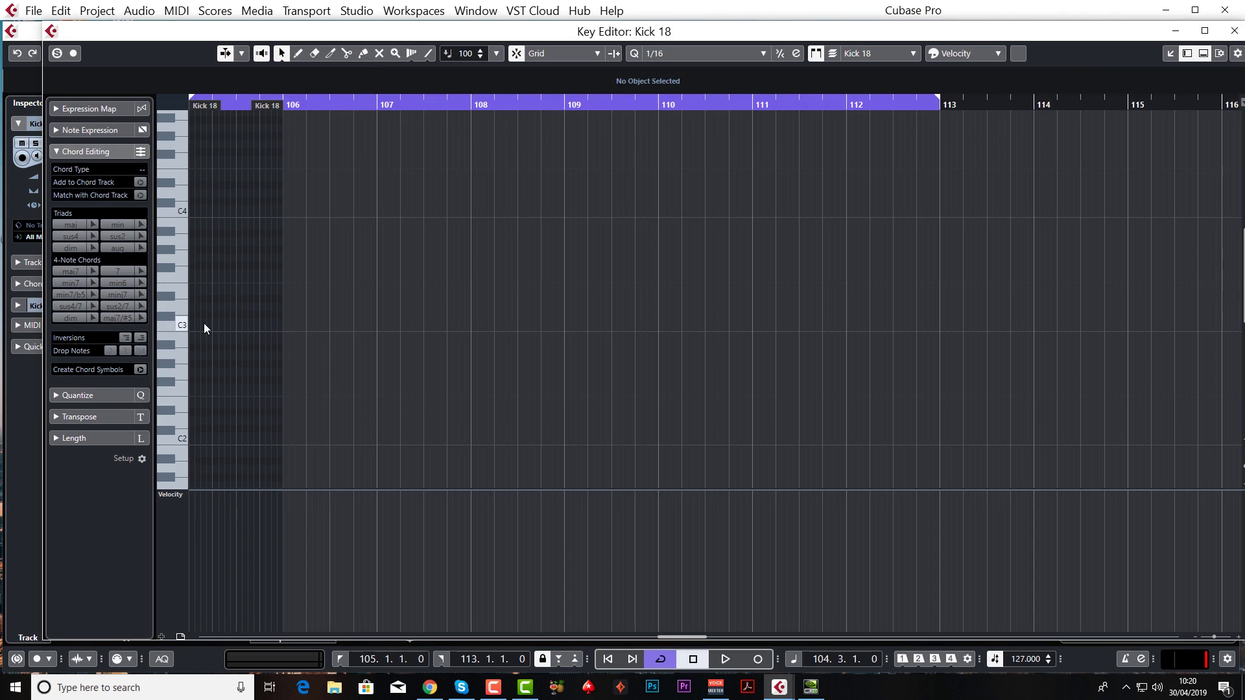
{"action": "key", "text": "h"}
{"action": "key", "text": "h"}
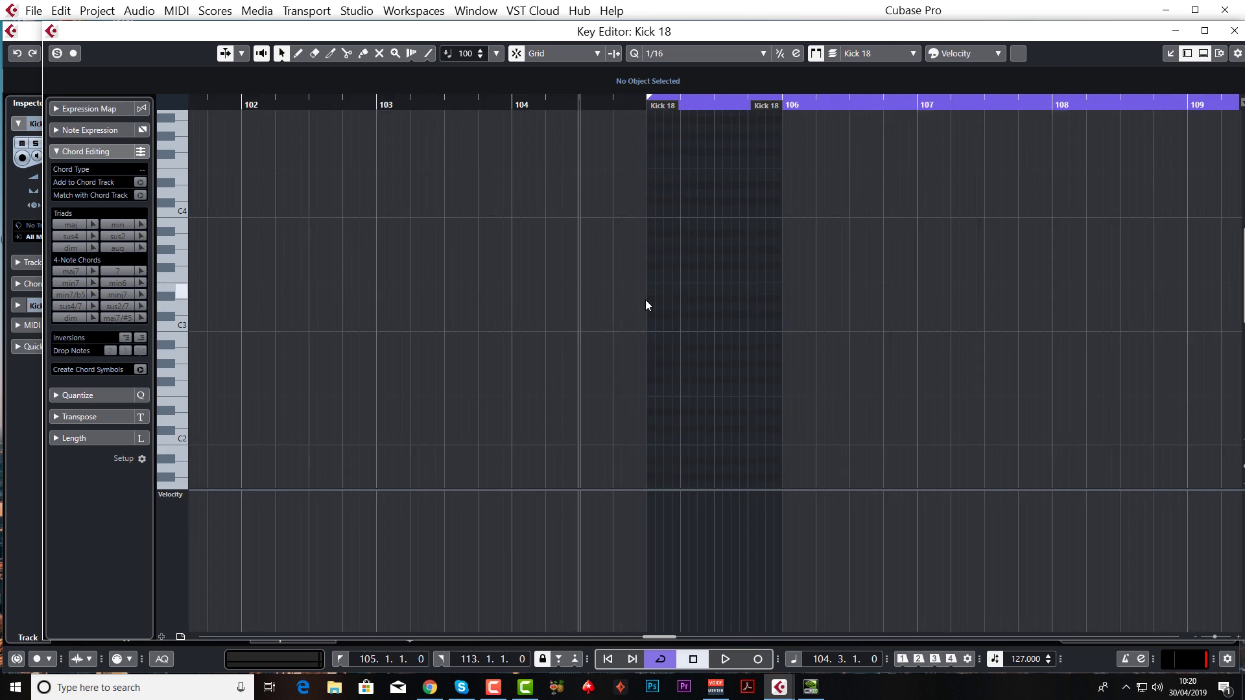
{"action": "key", "text": "h"}
{"action": "key", "text": "h"}
{"action": "key", "text": "h"}
{"action": "key", "text": "h"}
{"action": "key", "text": "h"}
{"action": "key", "text": "h"}
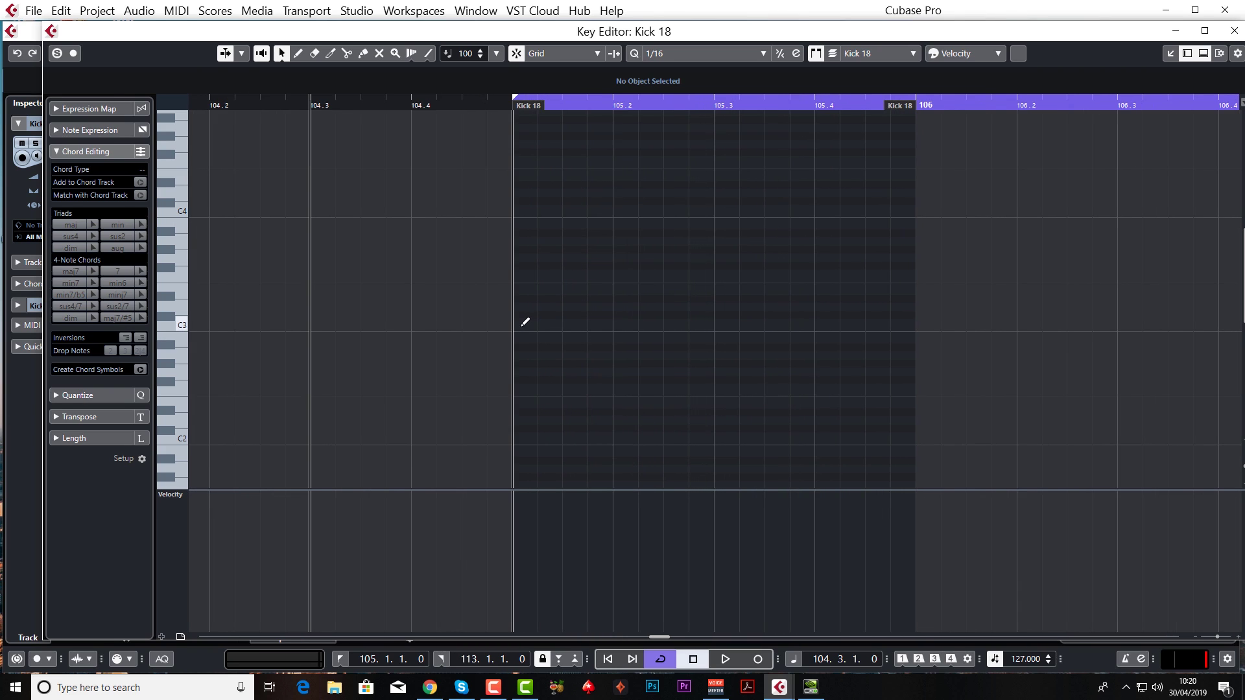
{"action": "left_click", "coordinate": [522, 324]}
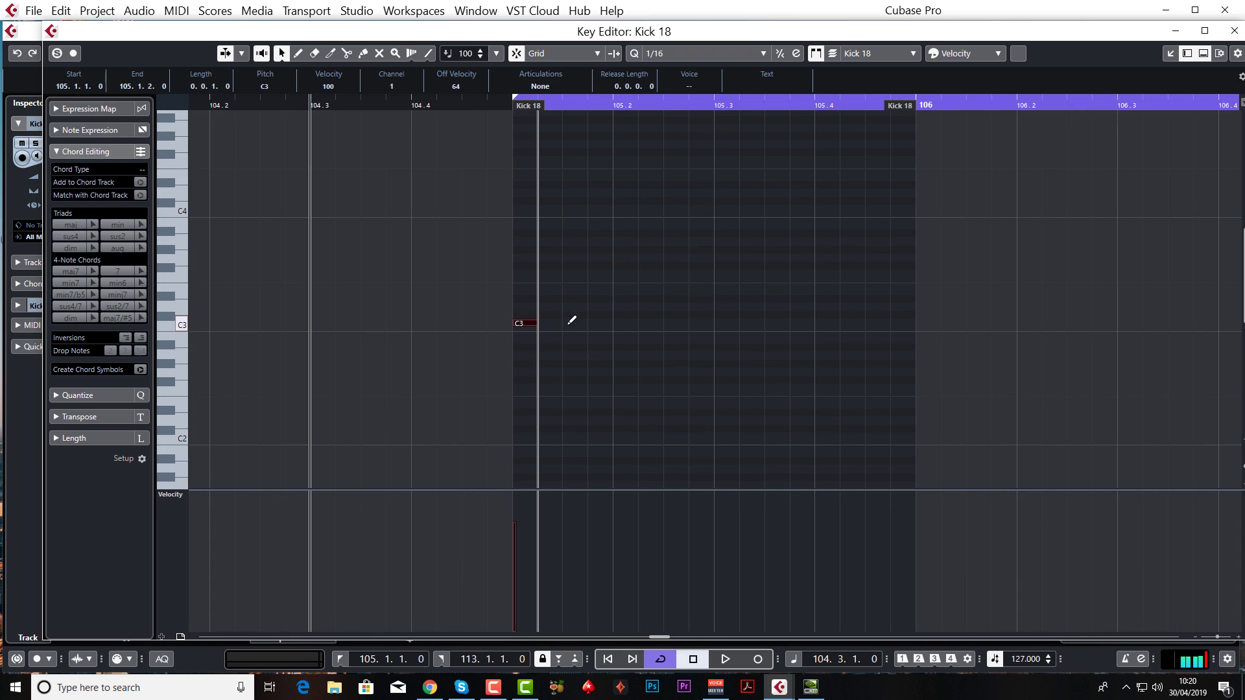
{"action": "left_click", "coordinate": [626, 323]}
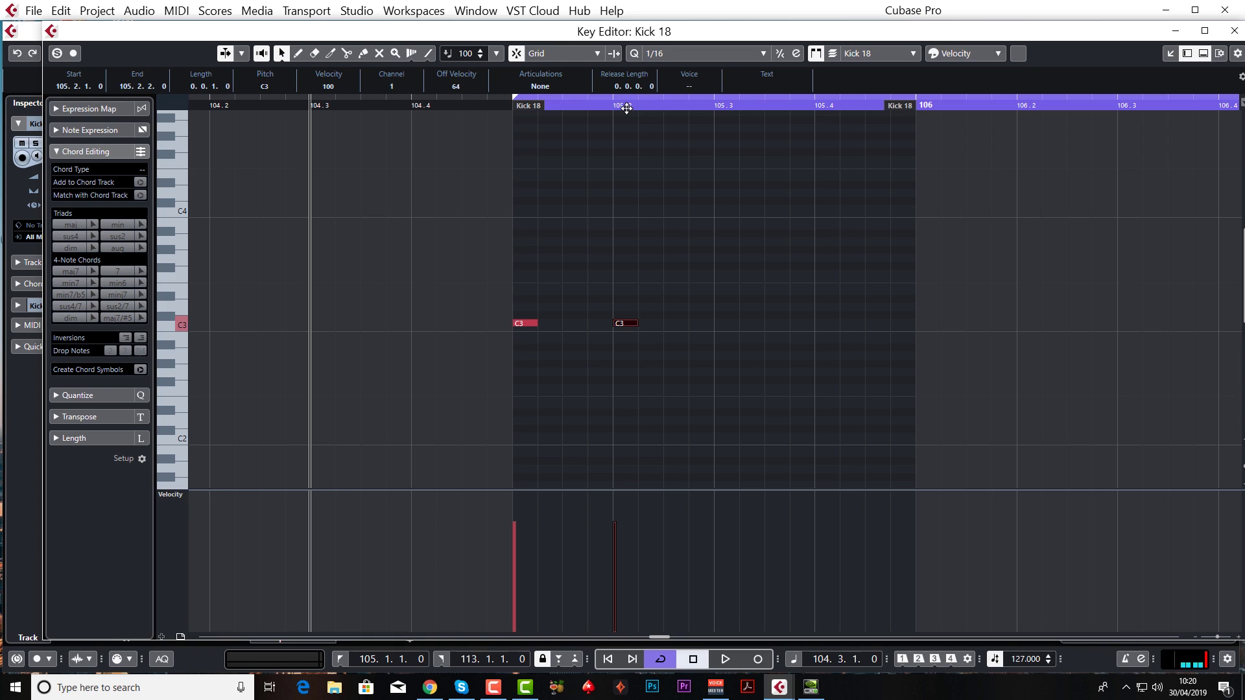
{"action": "left_click", "coordinate": [726, 323]}
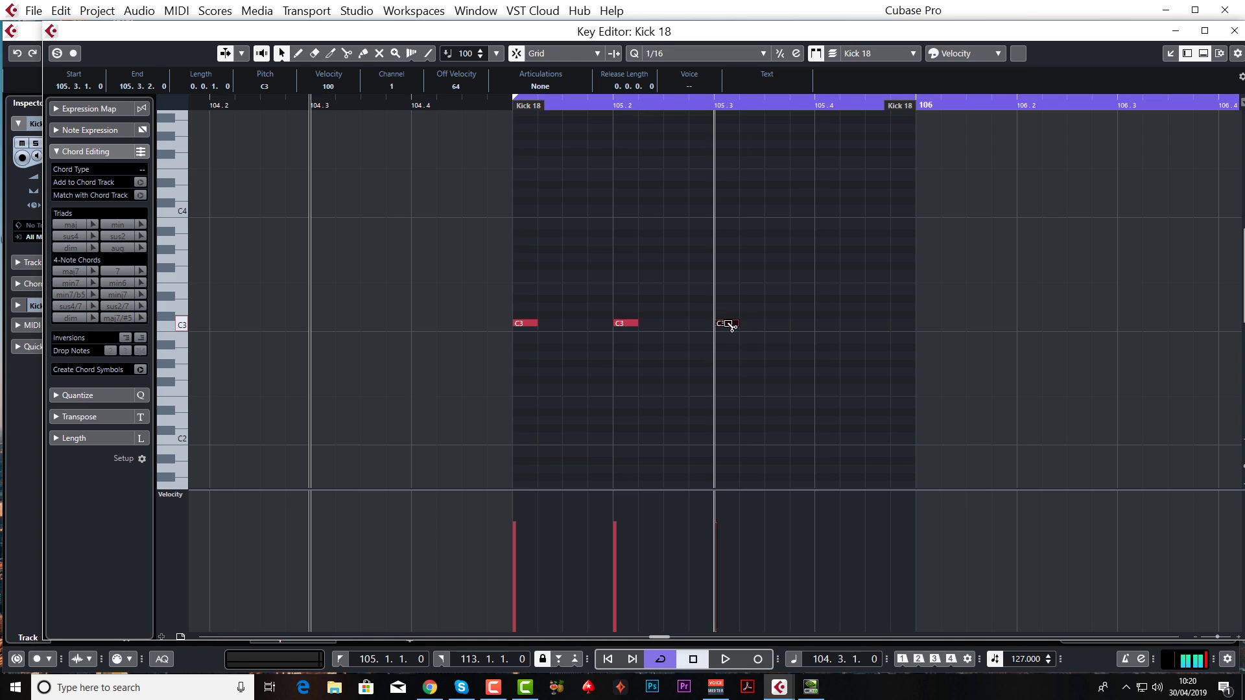
{"action": "left_click", "coordinate": [826, 324]}
Play the four-note kick pattern from bar 105 and close the Key Editor
{"action": "left_click", "coordinate": [511, 104]}
{"action": "key", "text": "space"}
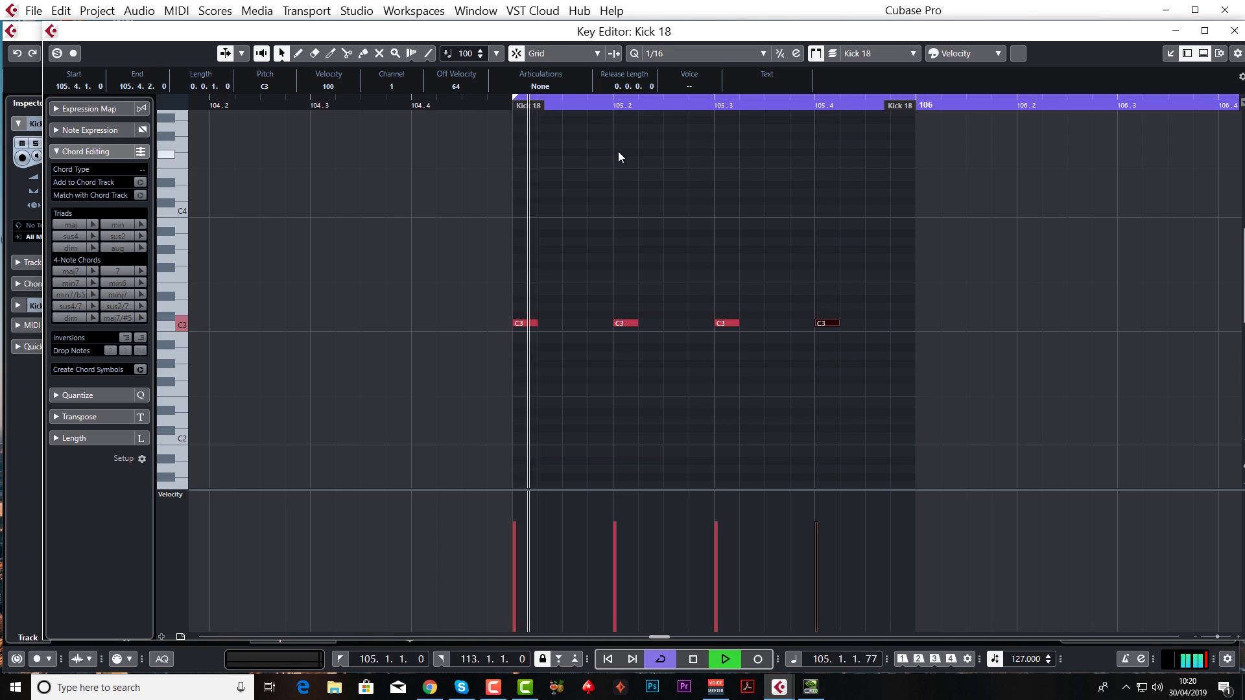
{"action": "key", "text": "space"}
{"action": "key", "text": "Return"}
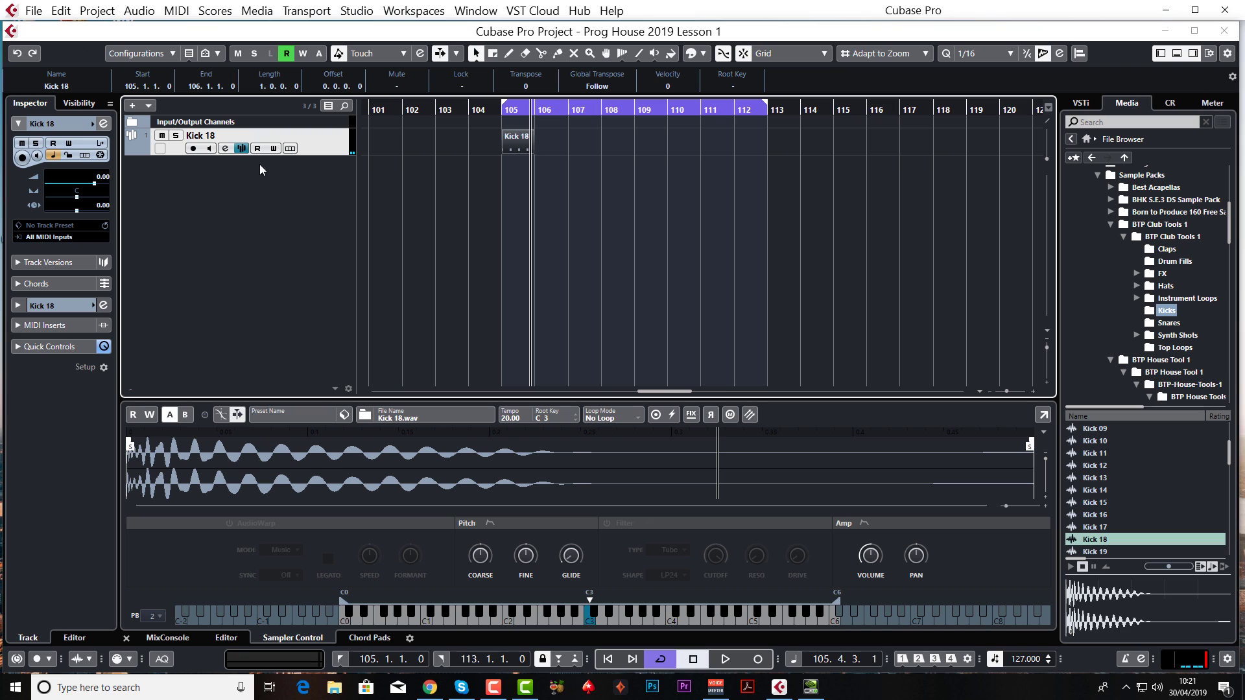
Lower the Kick 18 track's volume to -5.45
{"action": "left_click_drag", "start_coordinate": [95, 182], "coordinate": [77, 189]}
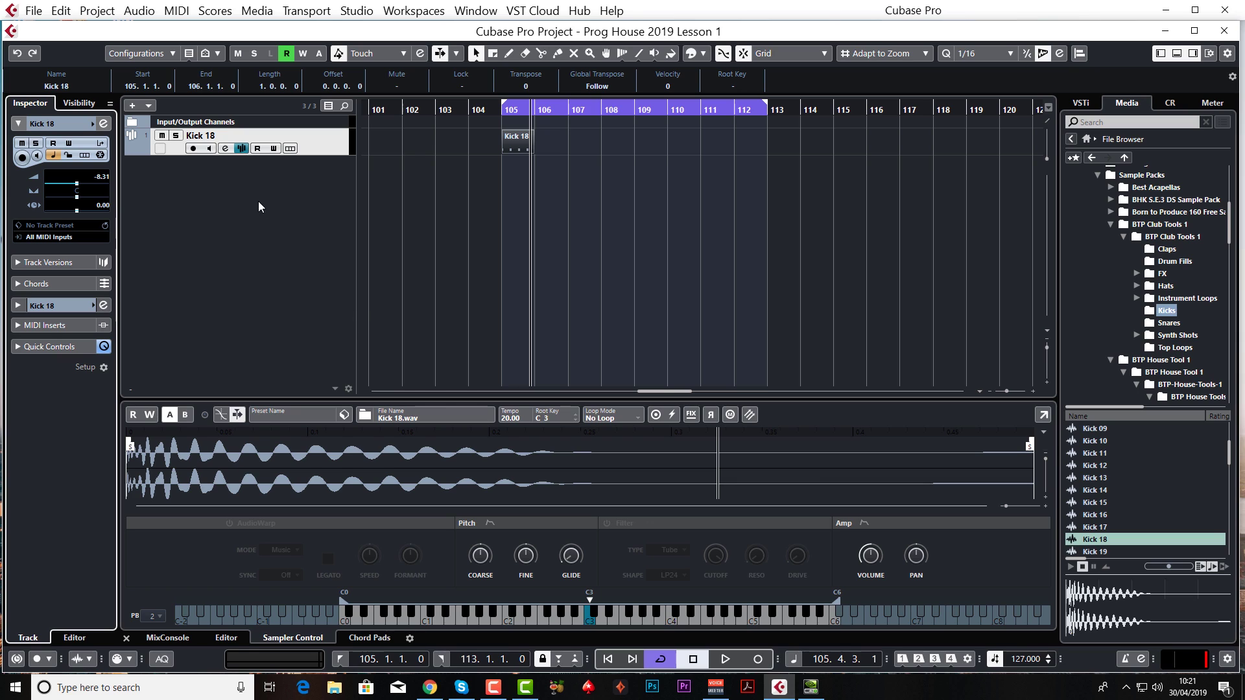
{"action": "left_click_drag", "start_coordinate": [74, 185], "coordinate": [81, 187]}
{"action": "left_click_drag", "start_coordinate": [80, 186], "coordinate": [83, 187]}
Reset the Stereo Out clip indicator in the MixConsole and play the kick from bar 105 to check its level
{"action": "left_click", "coordinate": [167, 637]}
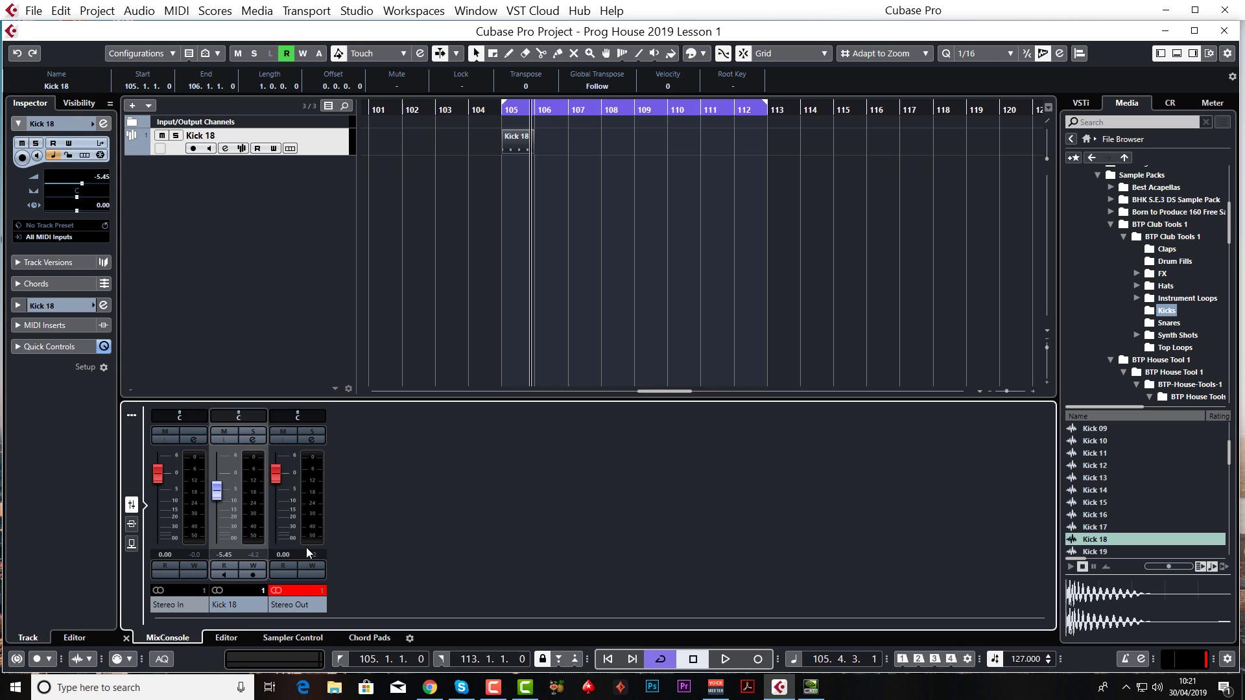
{"action": "left_click", "coordinate": [302, 590]}
{"action": "key", "text": "KP_1"}
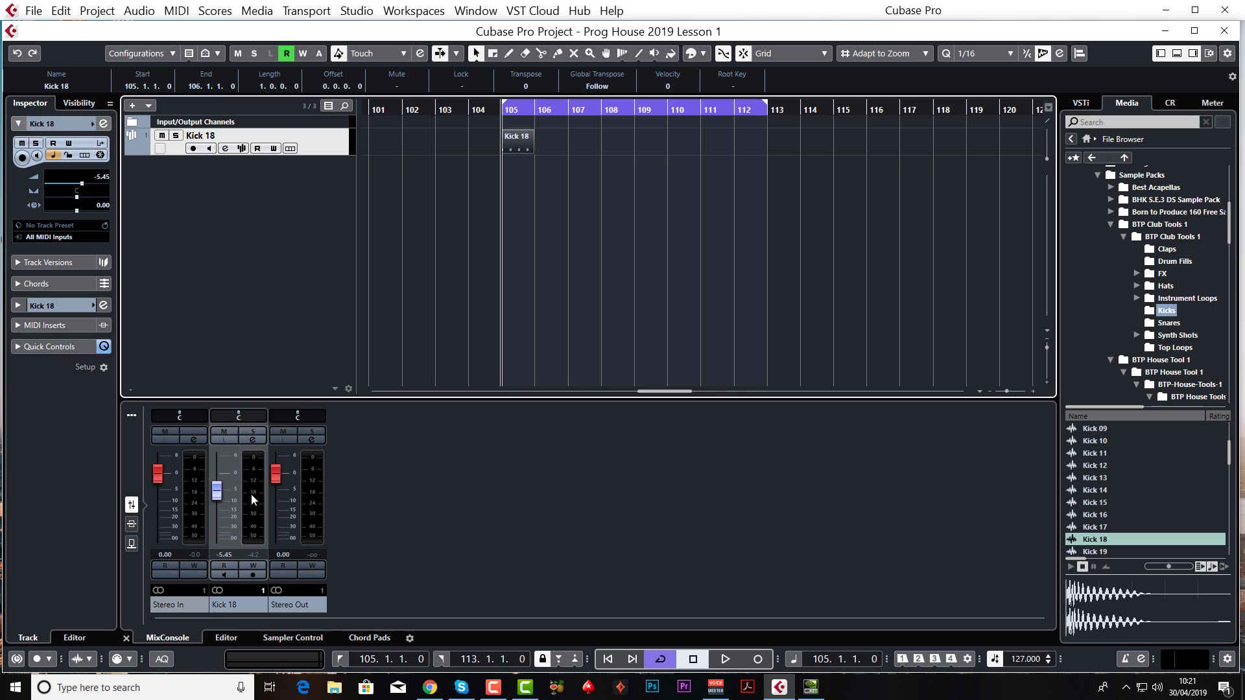
{"action": "key", "text": "space"}
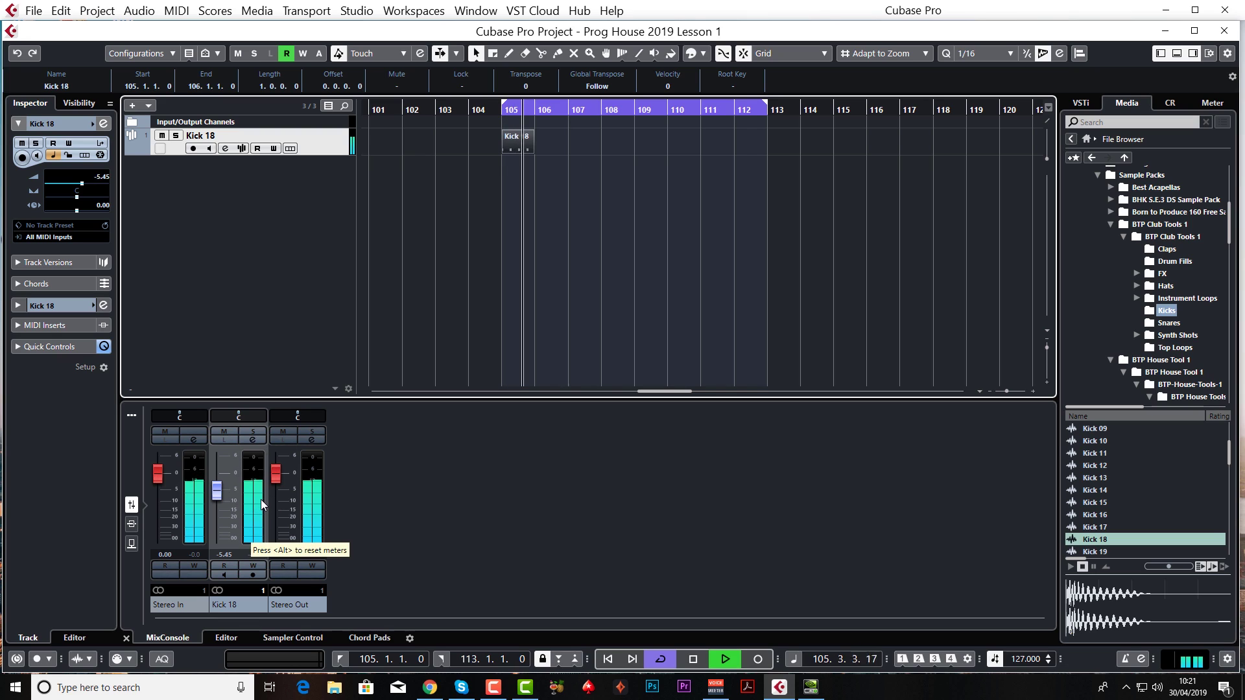
{"action": "key", "text": "space"}
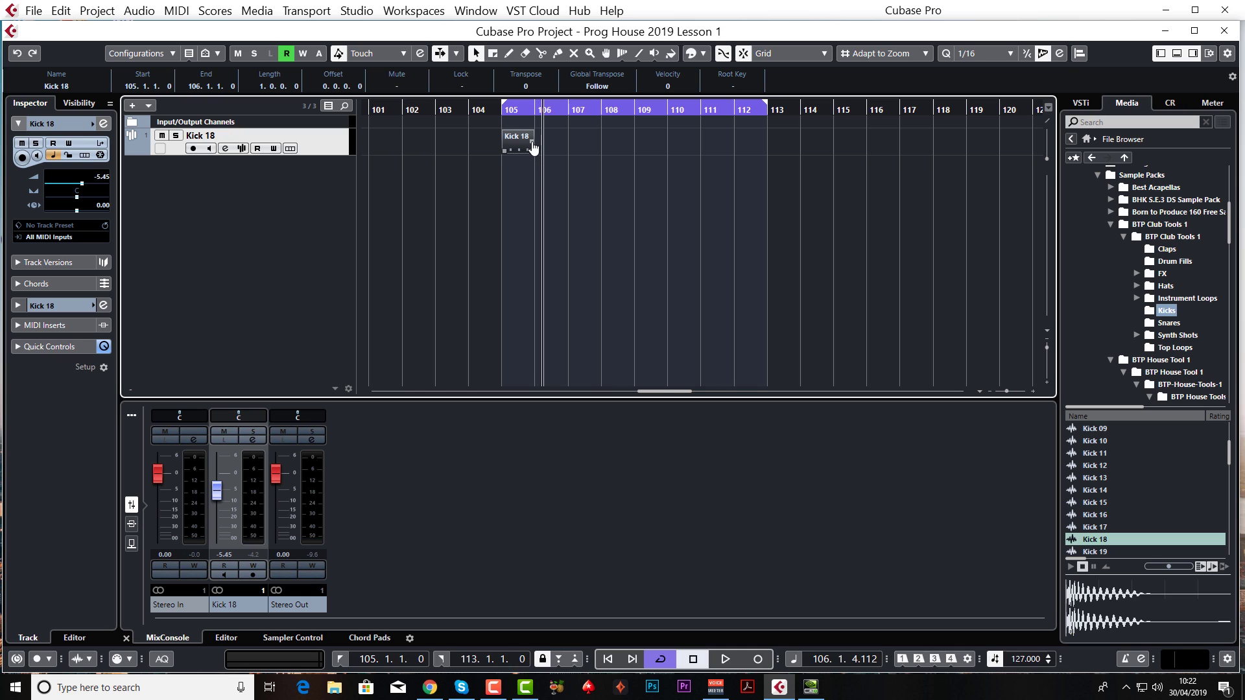
Repeat the one-bar Kick 18 part through bar 112 to fill the loop range, and return the cursor to bar 105
{"action": "left_click_drag", "start_coordinate": [533, 148], "coordinate": [759, 150]}
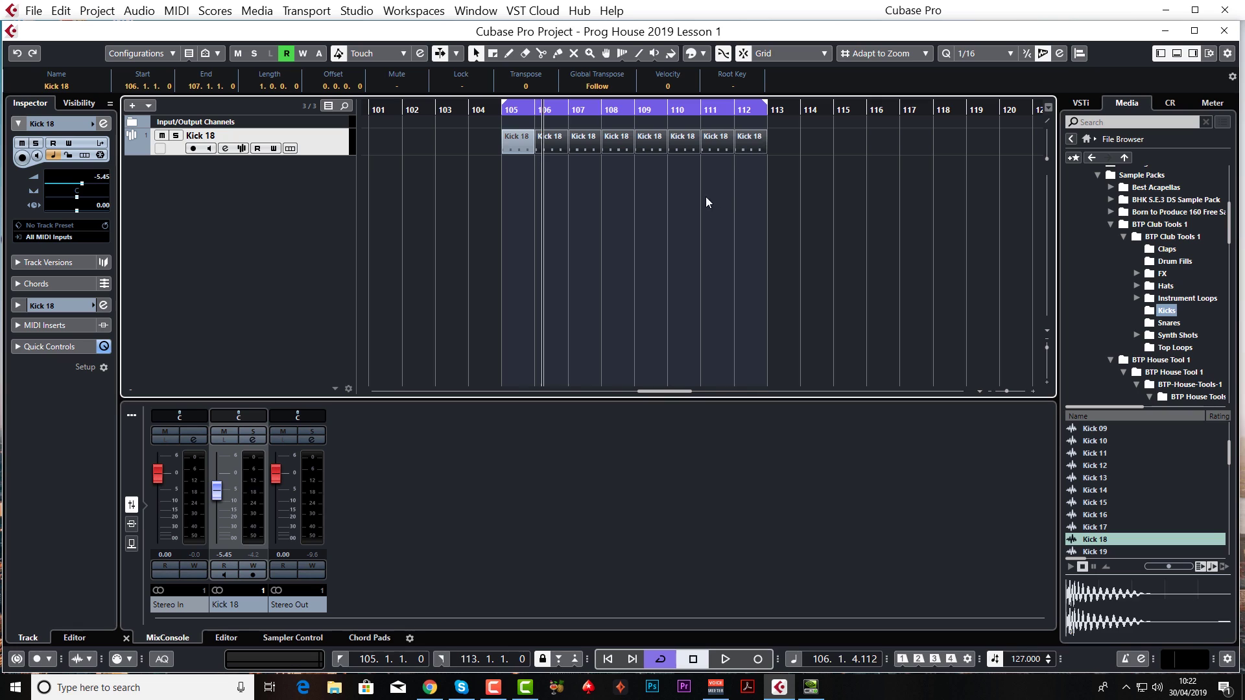
{"action": "left_click", "coordinate": [501, 110]}
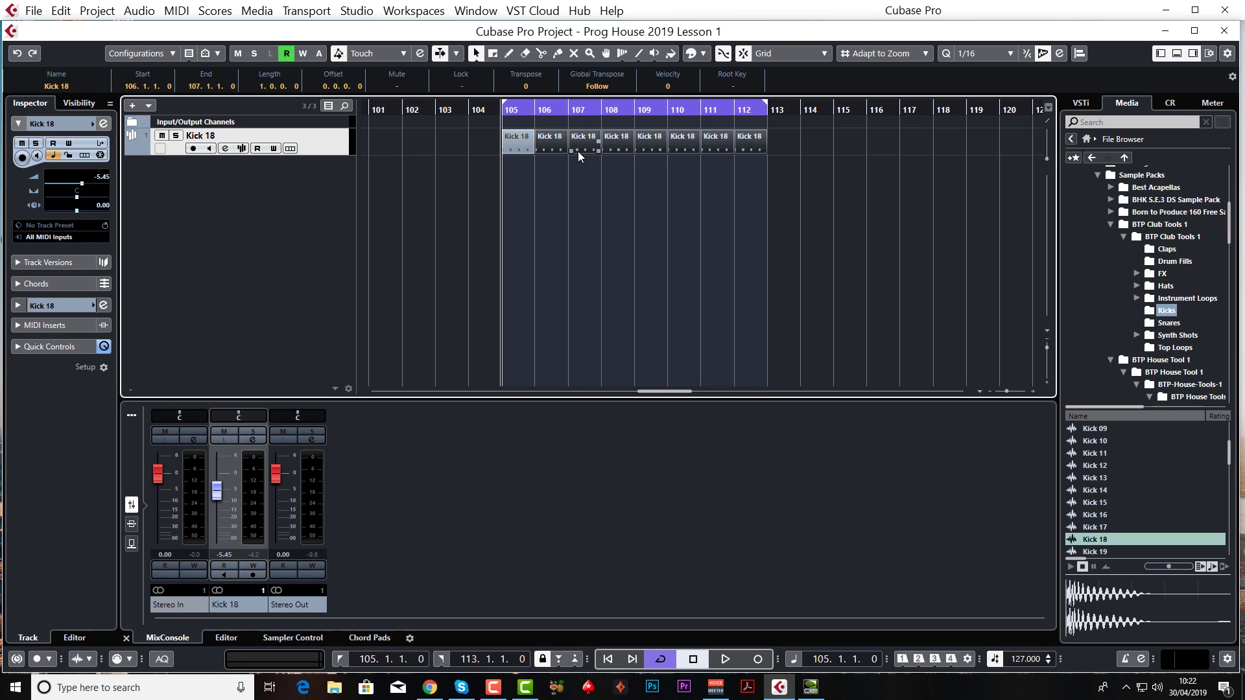
Display the Chord Pads and open the Chord Assistant with its Circle of Fifths
{"action": "left_click", "coordinate": [371, 638]}
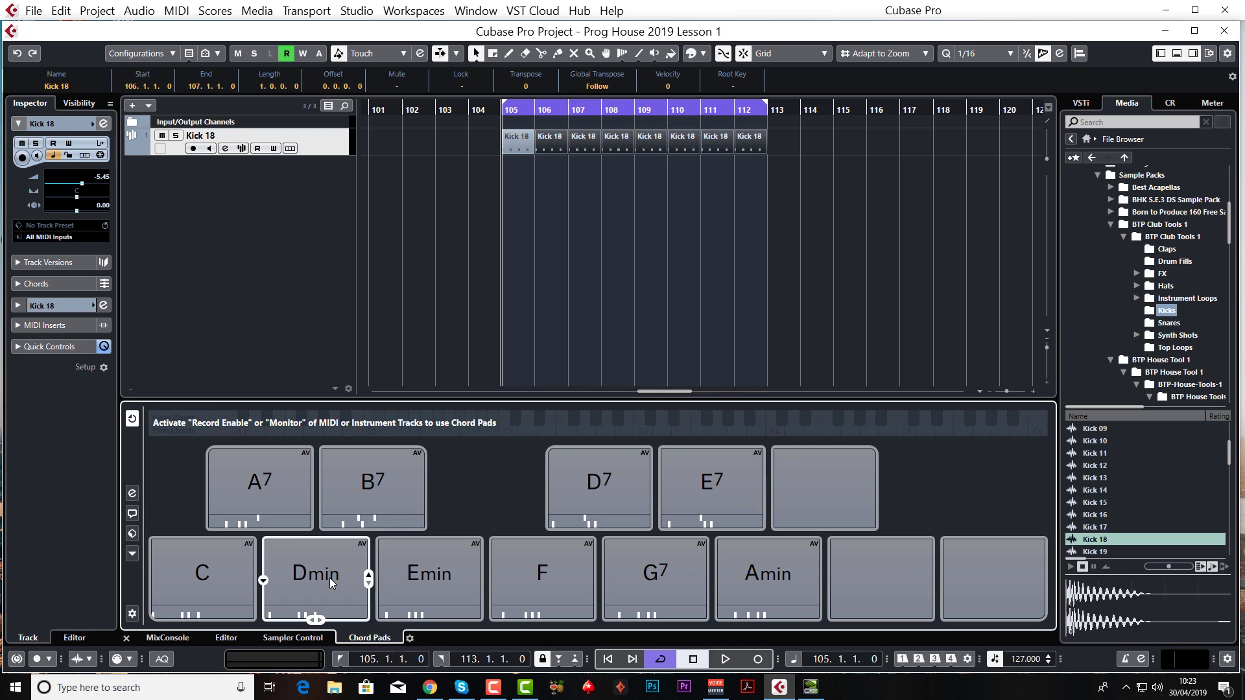
{"action": "left_click", "coordinate": [133, 514]}
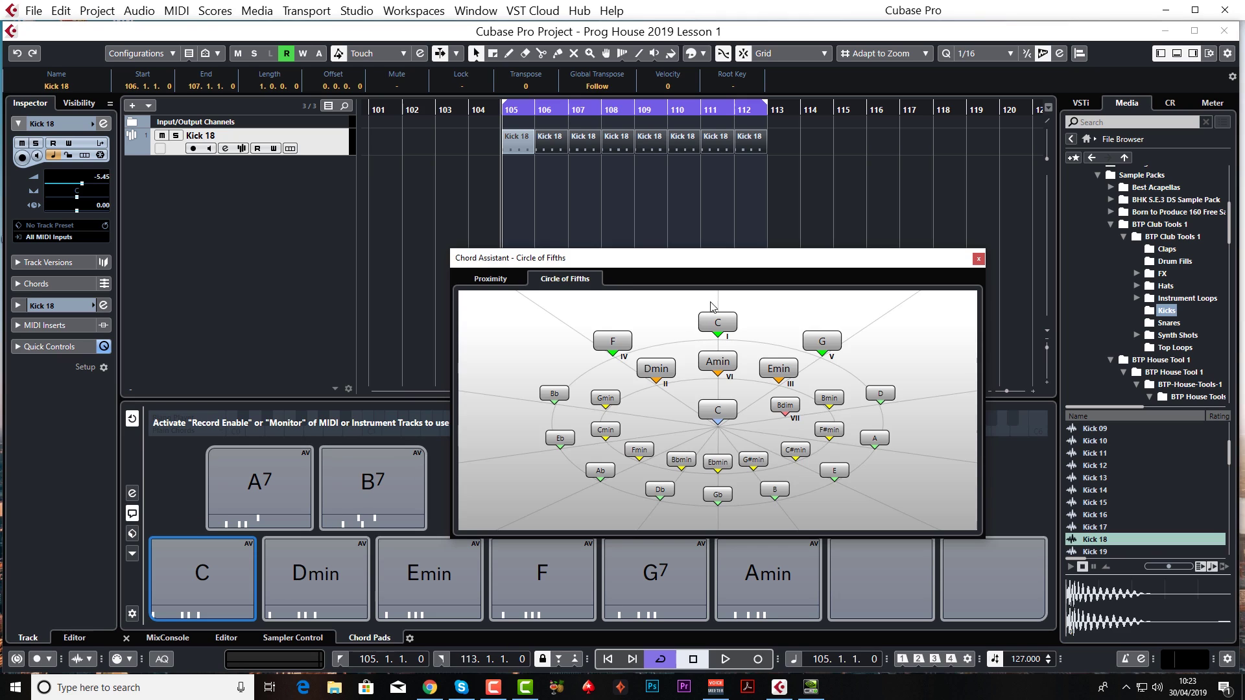
{"action": "left_click_drag", "start_coordinate": [750, 258], "coordinate": [669, 207]}
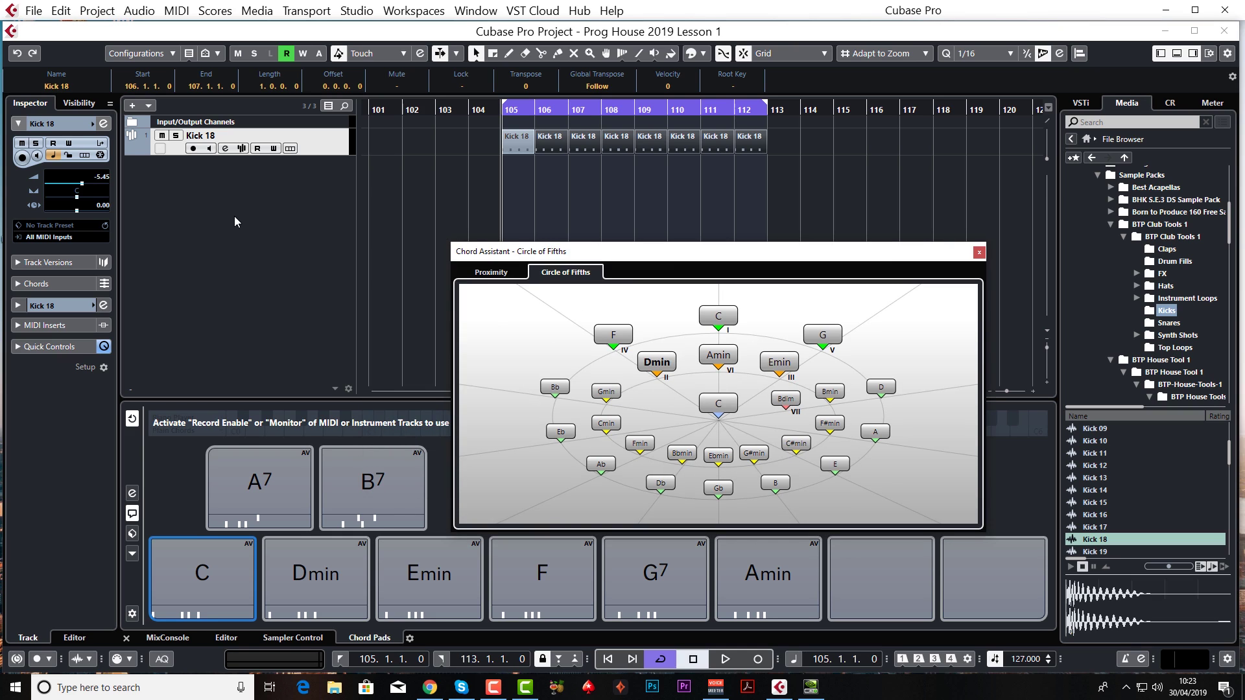
Add one HALion Sonic SE instrument track routed to Stereo Out
{"action": "right_click", "coordinate": [239, 196]}
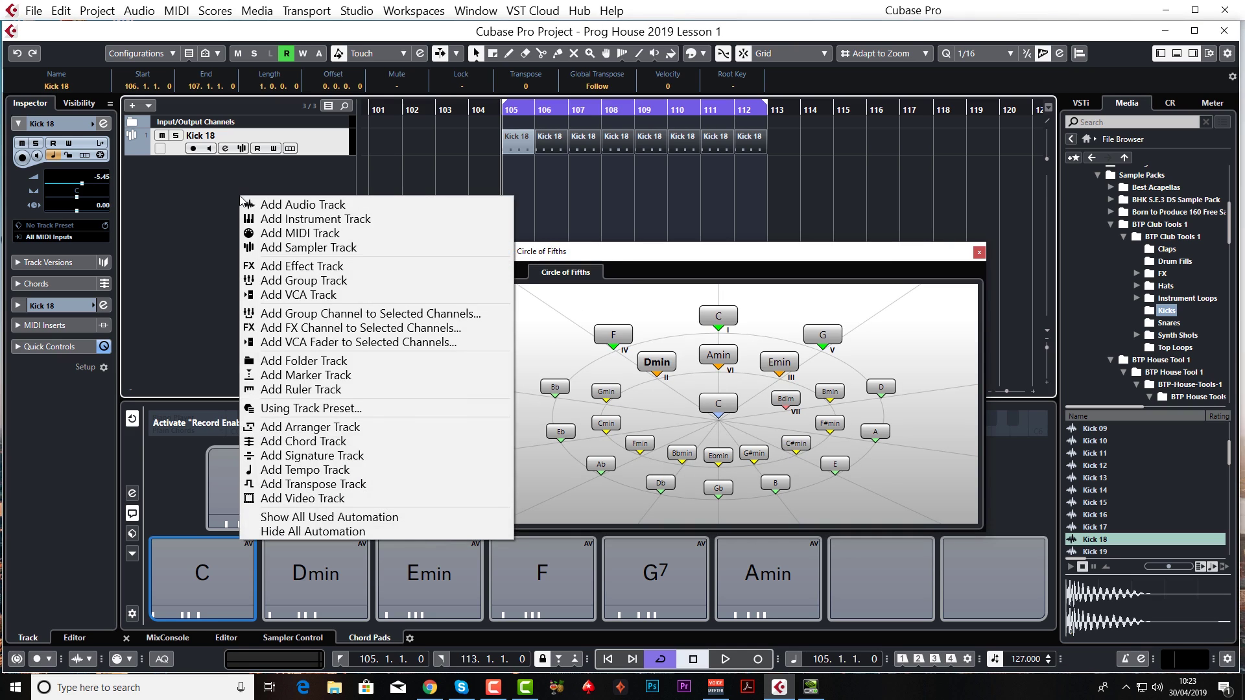
{"action": "left_click", "coordinate": [316, 219]}
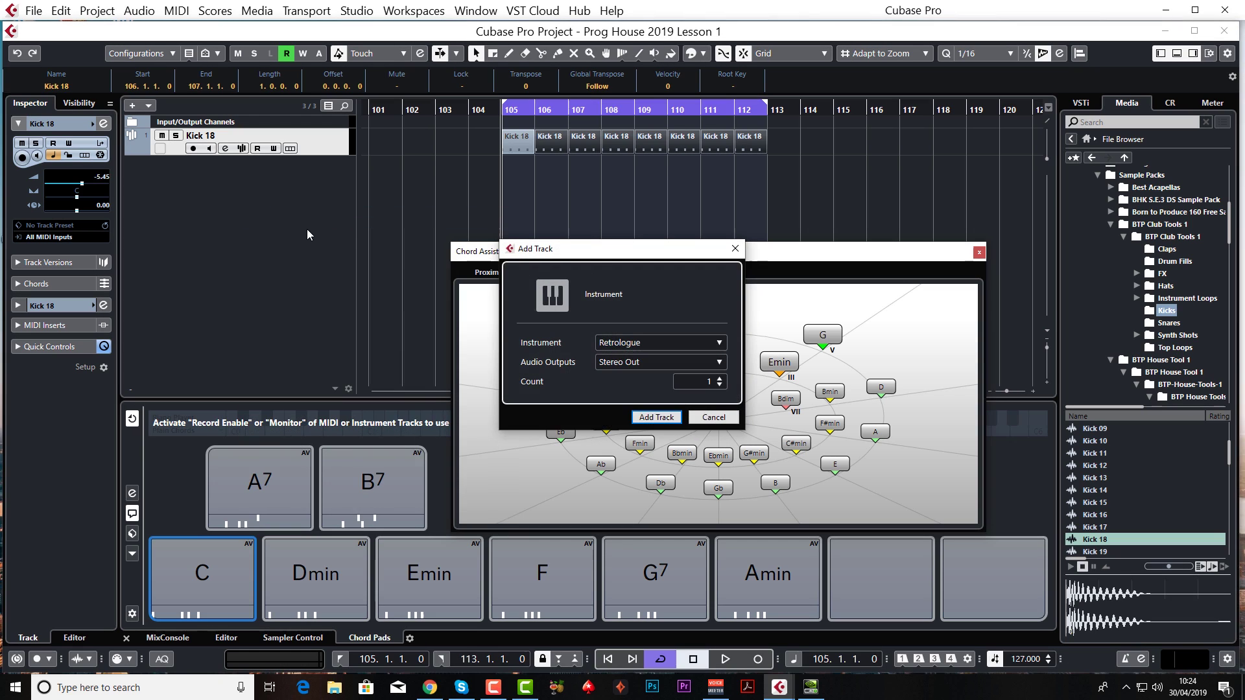
{"action": "left_click", "coordinate": [646, 341]}
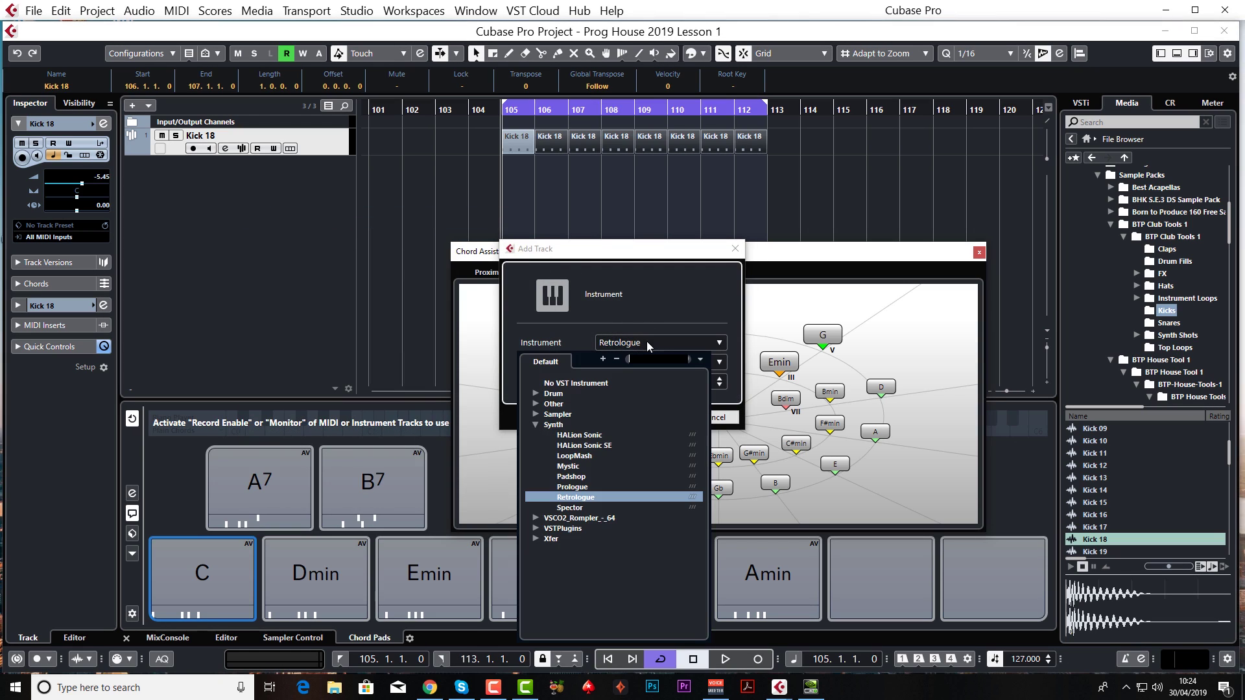
{"action": "left_click", "coordinate": [598, 446]}
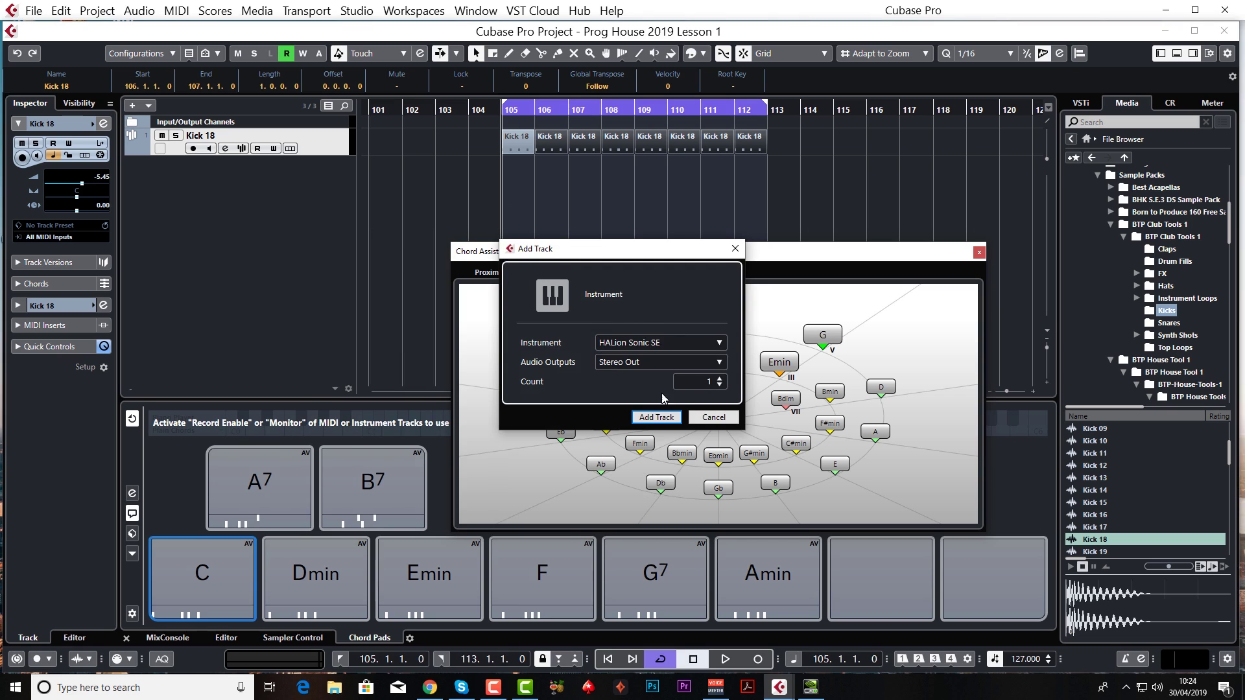
{"action": "left_click", "coordinate": [652, 418]}
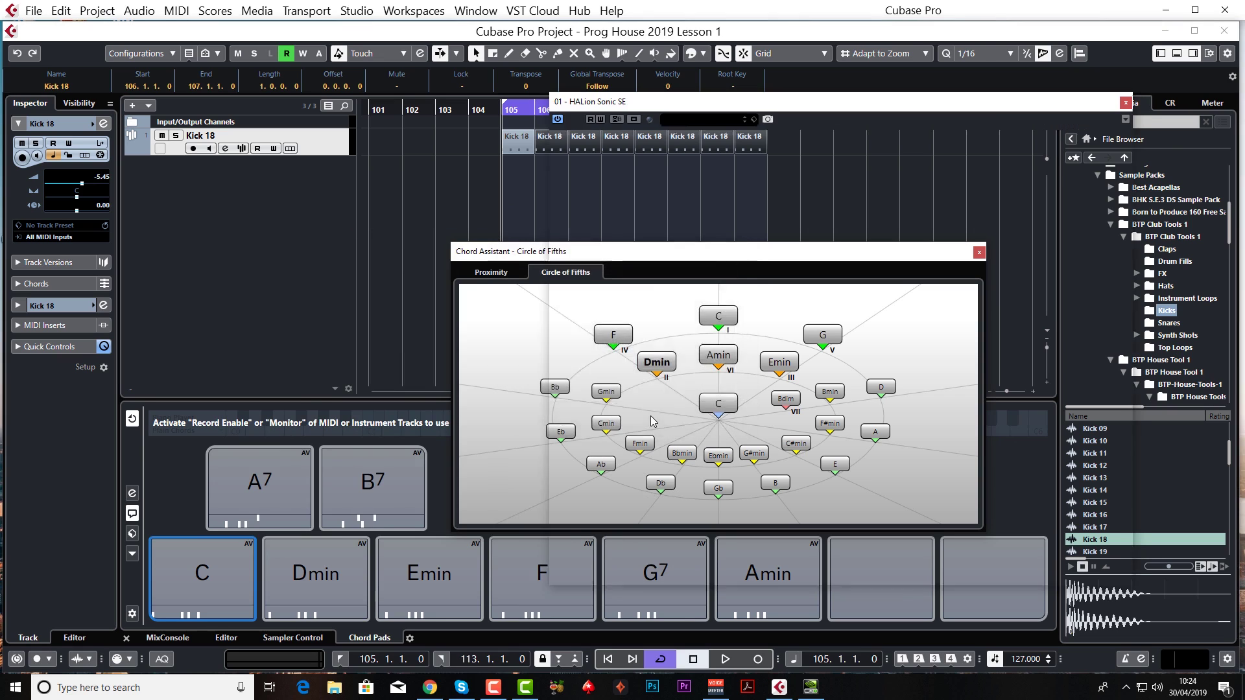
{"action": "left_click_drag", "start_coordinate": [836, 100], "coordinate": [764, 92]}
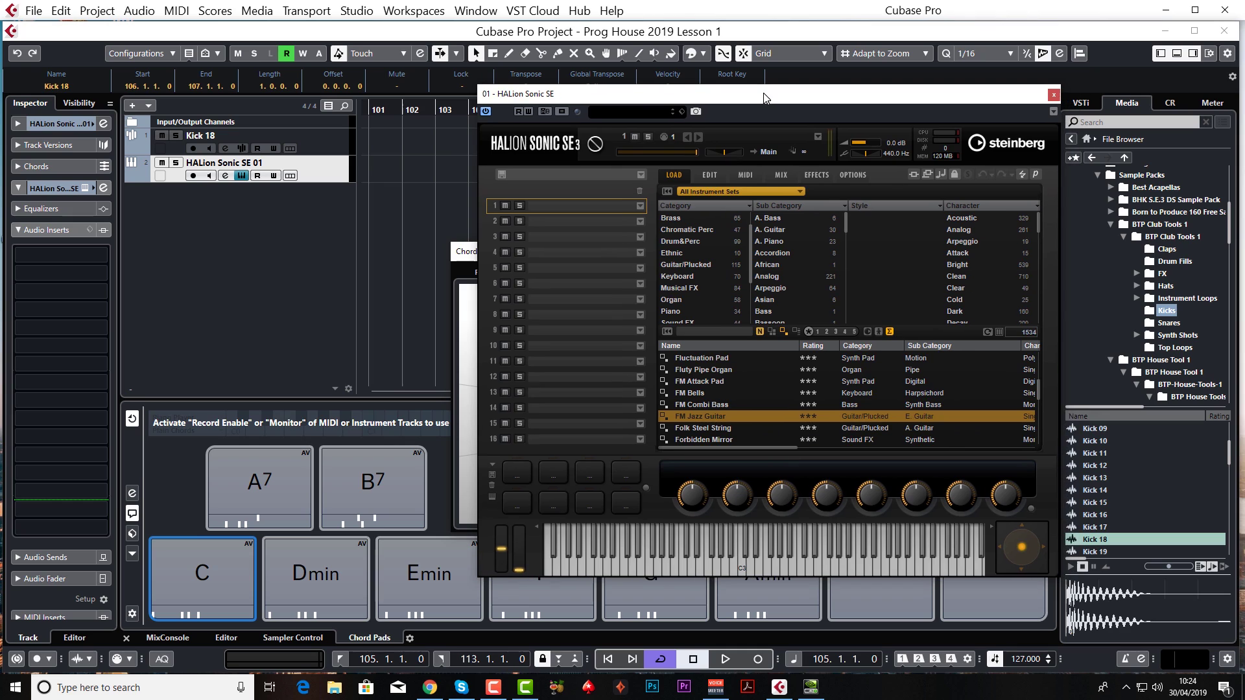
Search the HALion Sonic SE presets for "piano" and load Hard Grand Piano into the first slot
{"action": "left_click", "coordinate": [644, 114]}
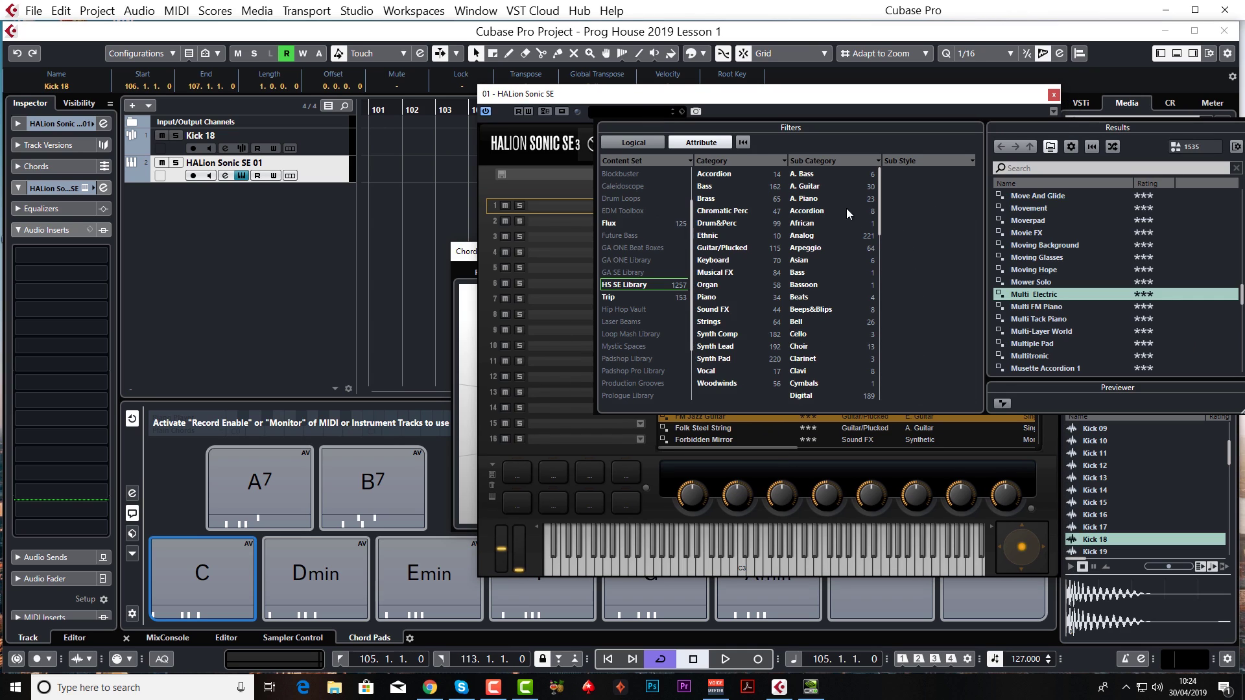
{"action": "left_click", "coordinate": [726, 285]}
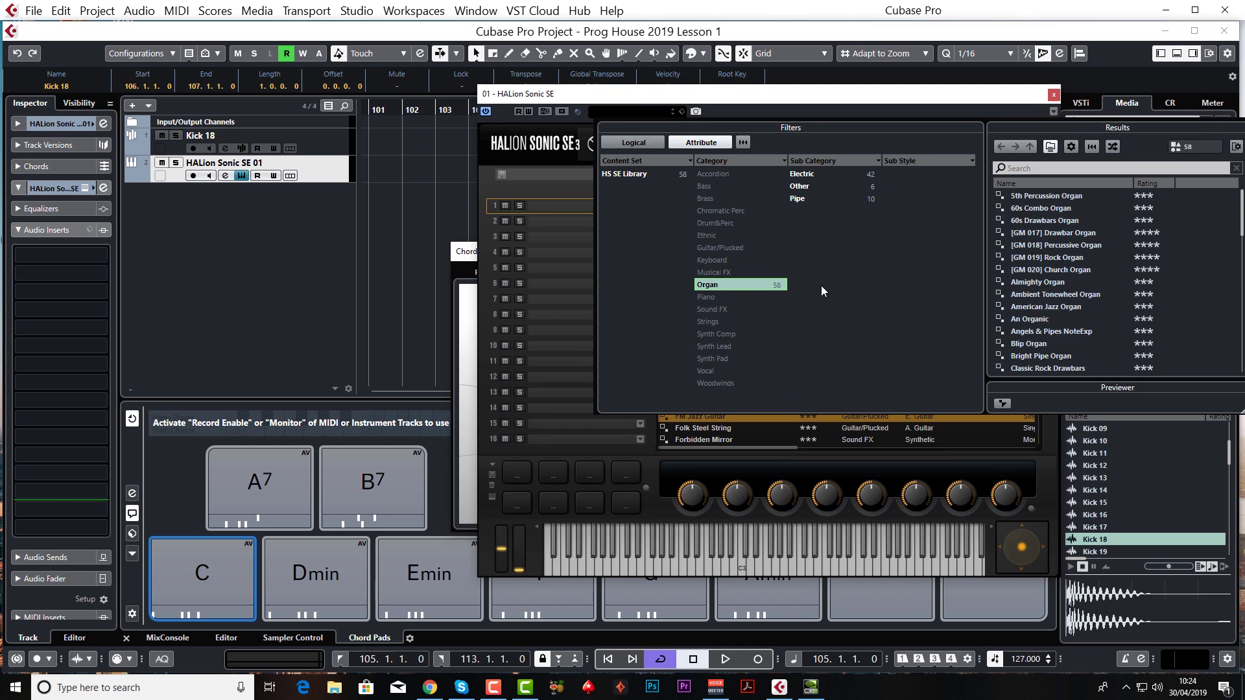
{"action": "left_click", "coordinate": [772, 285]}
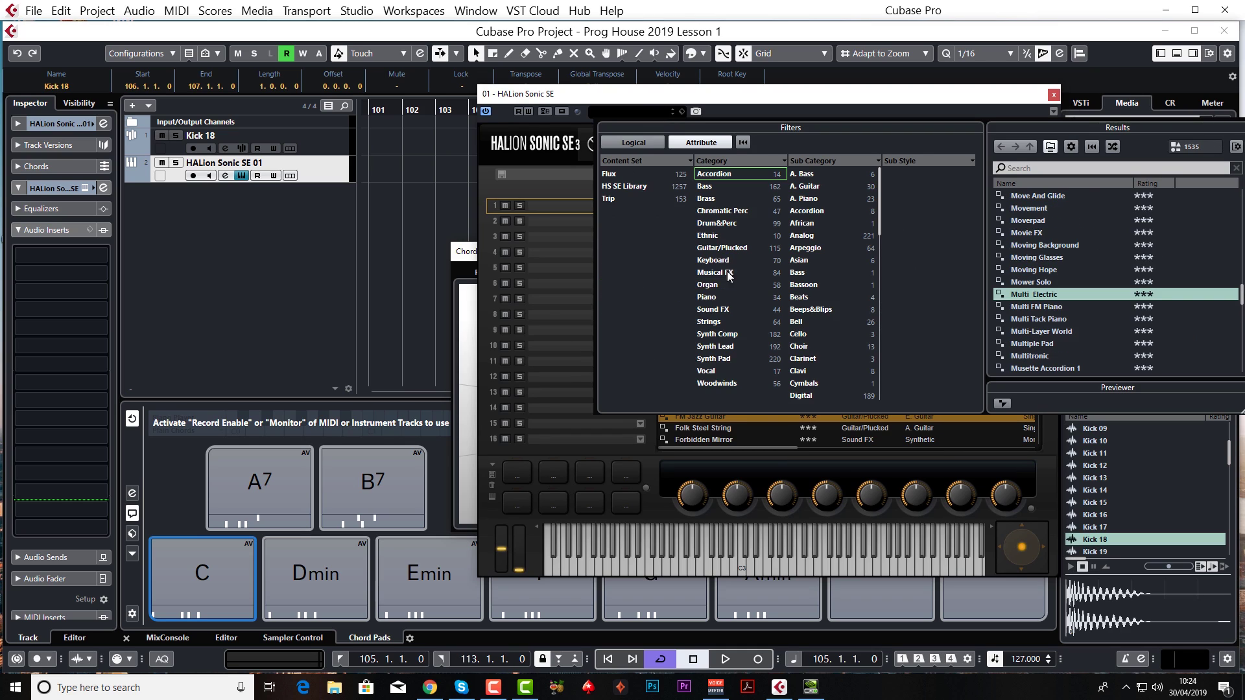
{"action": "left_click", "coordinate": [1051, 167]}
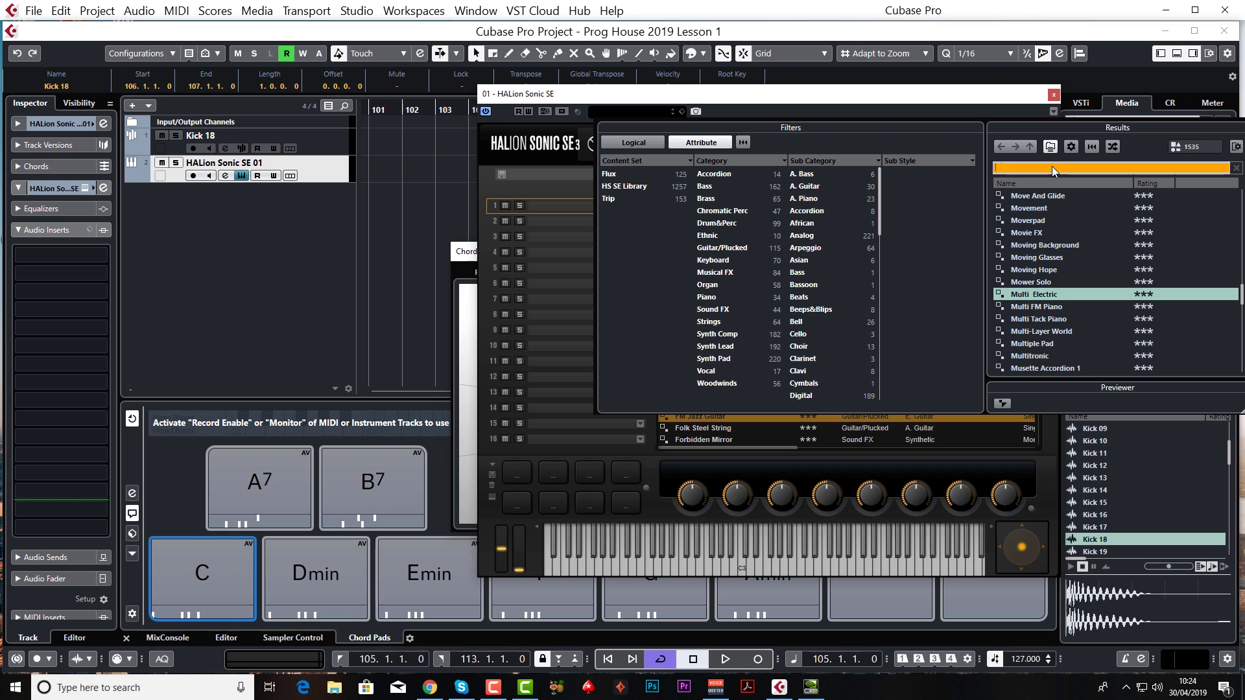
{"action": "type", "text": "piano"}
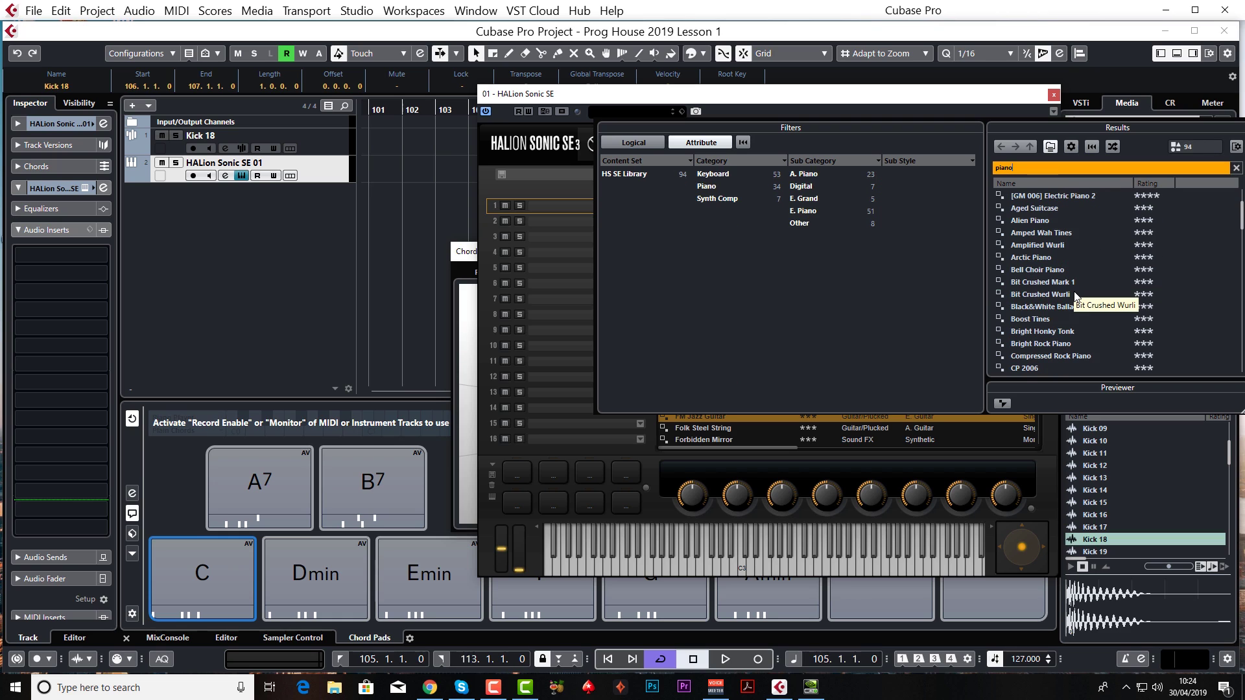
{"action": "scroll", "coordinate": [1065, 297], "scroll_direction": "down", "scroll_amount": 3}
{"action": "scroll", "coordinate": [1063, 293], "scroll_direction": "down", "scroll_amount": 5}
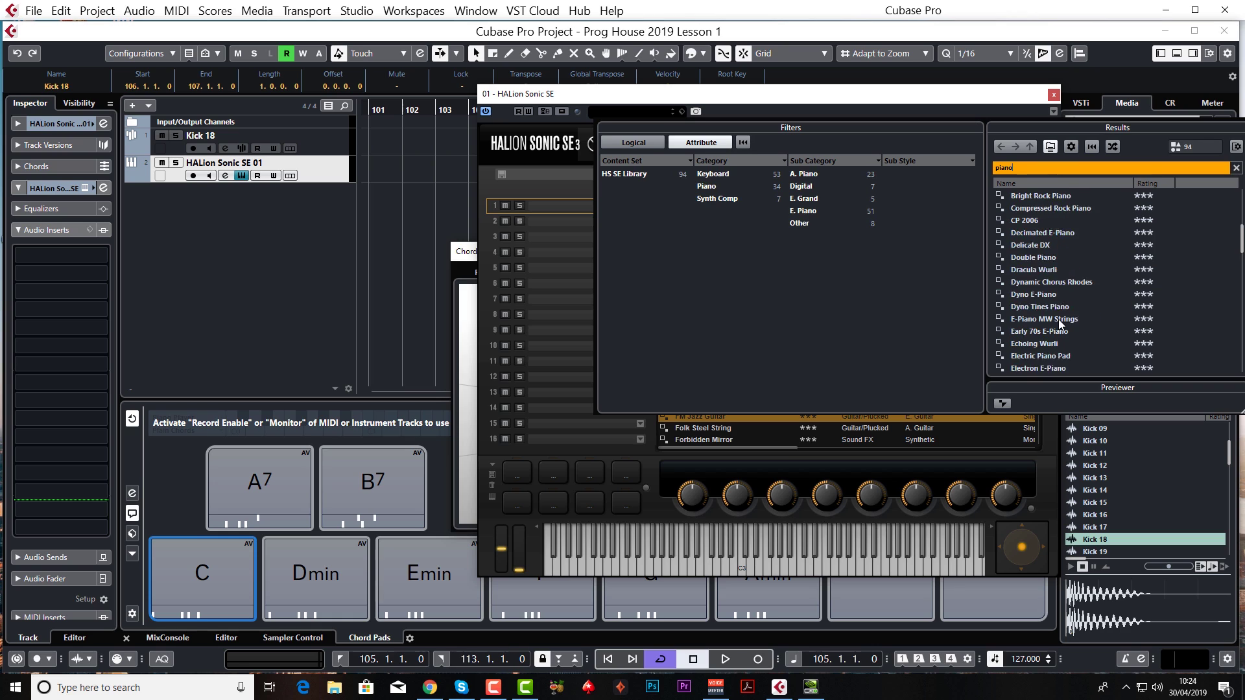
{"action": "scroll", "coordinate": [1058, 322], "scroll_direction": "down", "scroll_amount": 1}
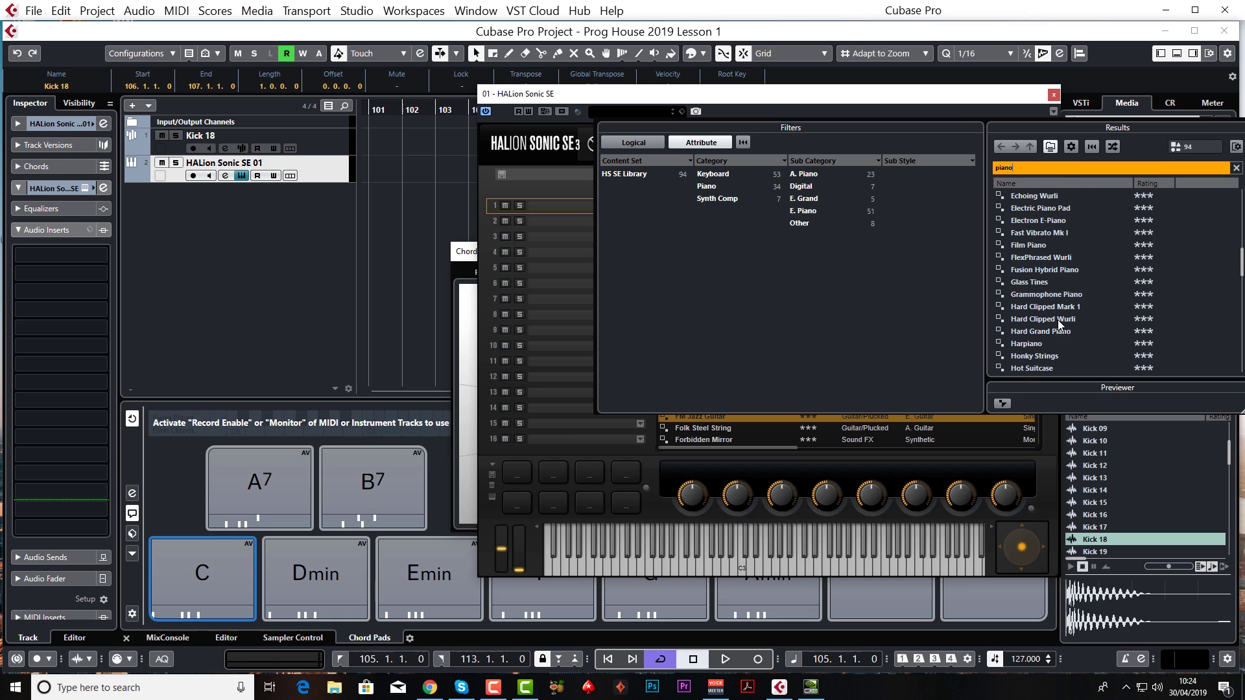
{"action": "left_click", "coordinate": [1047, 333]}
{"action": "double_click", "coordinate": [1047, 332]}
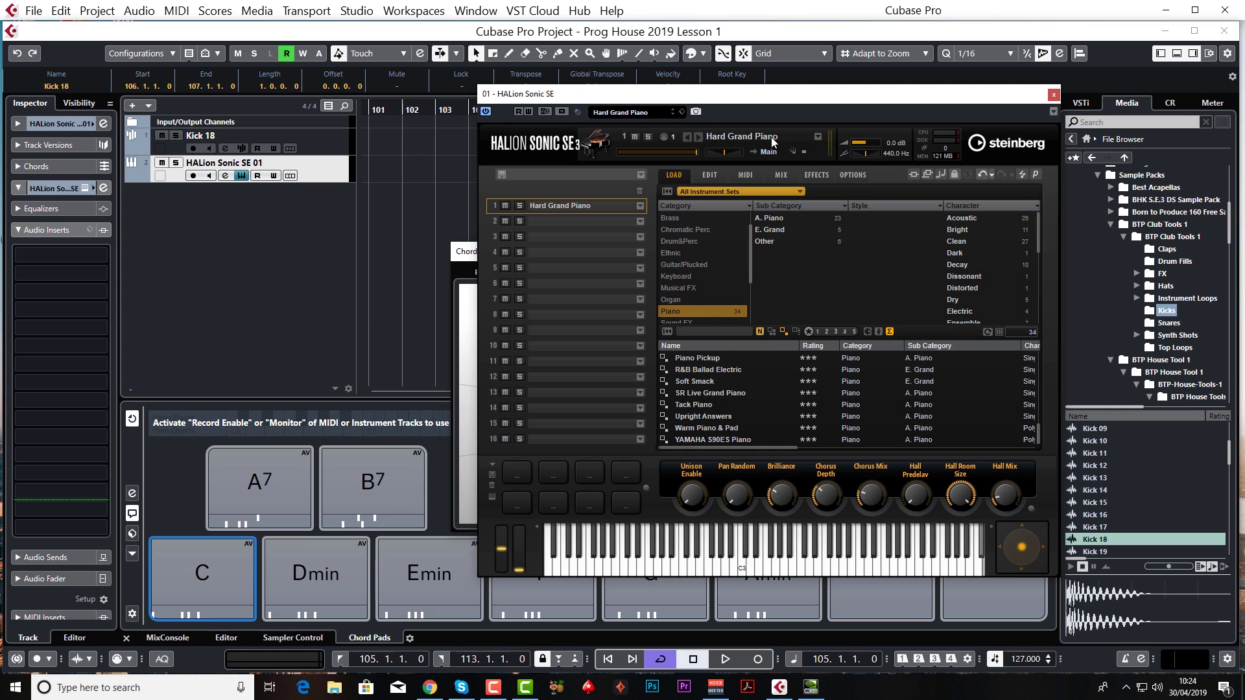
Audition the Hard Grand Piano by playing several low and high notes on HALion Sonic SE's keyboard
{"action": "left_click", "coordinate": [800, 567]}
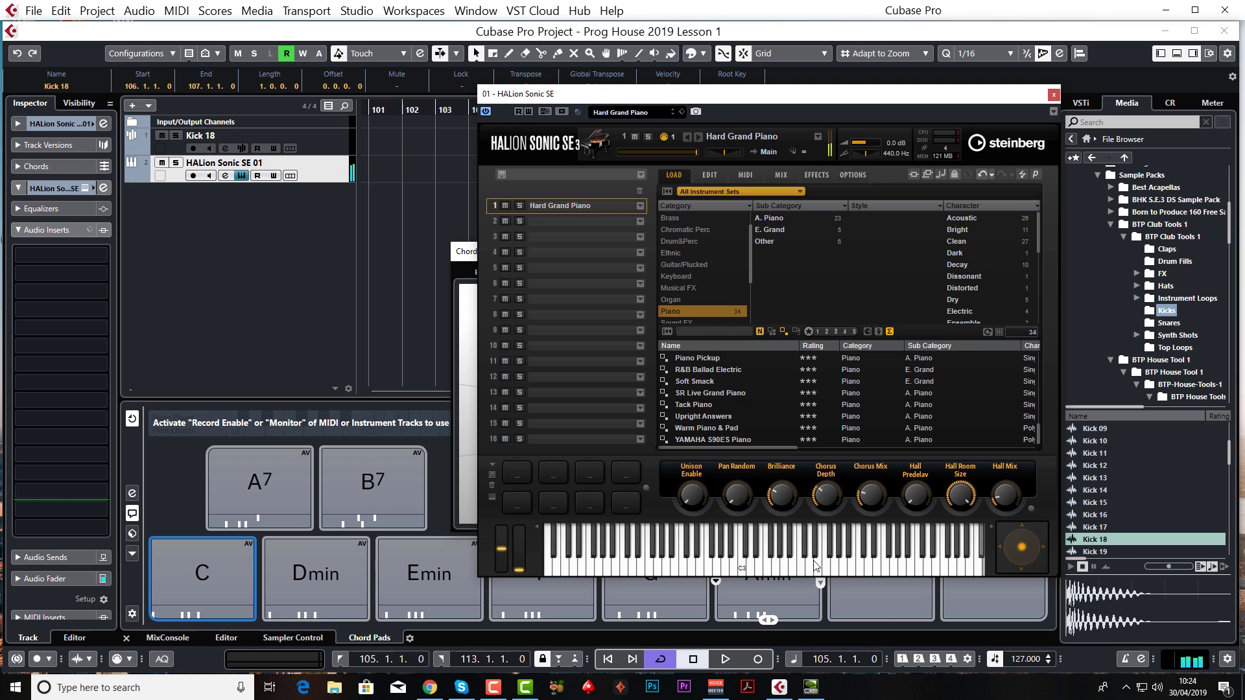
{"action": "left_click", "coordinate": [852, 566]}
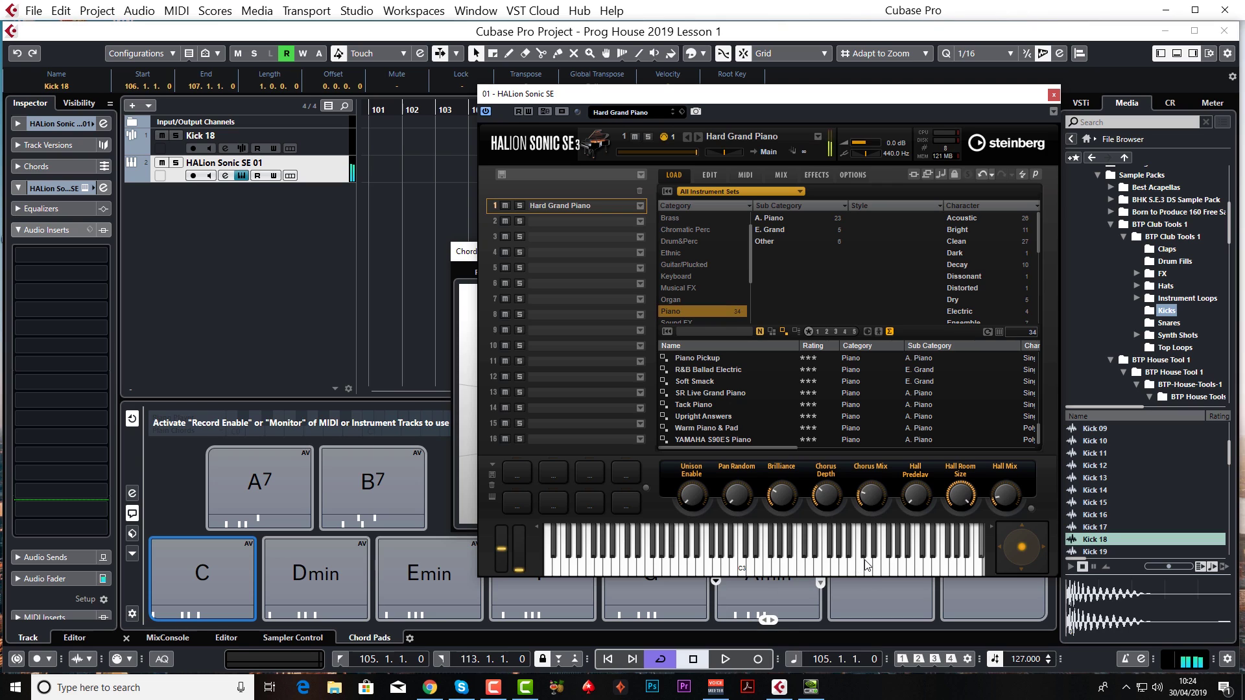
{"action": "left_click", "coordinate": [668, 569]}
{"action": "left_click", "coordinate": [726, 569]}
{"action": "left_click", "coordinate": [818, 568]}
Enable monitoring on the HALion Sonic SE 01 track and lower its volume to -7.58 dB
{"action": "left_click", "coordinate": [209, 176]}
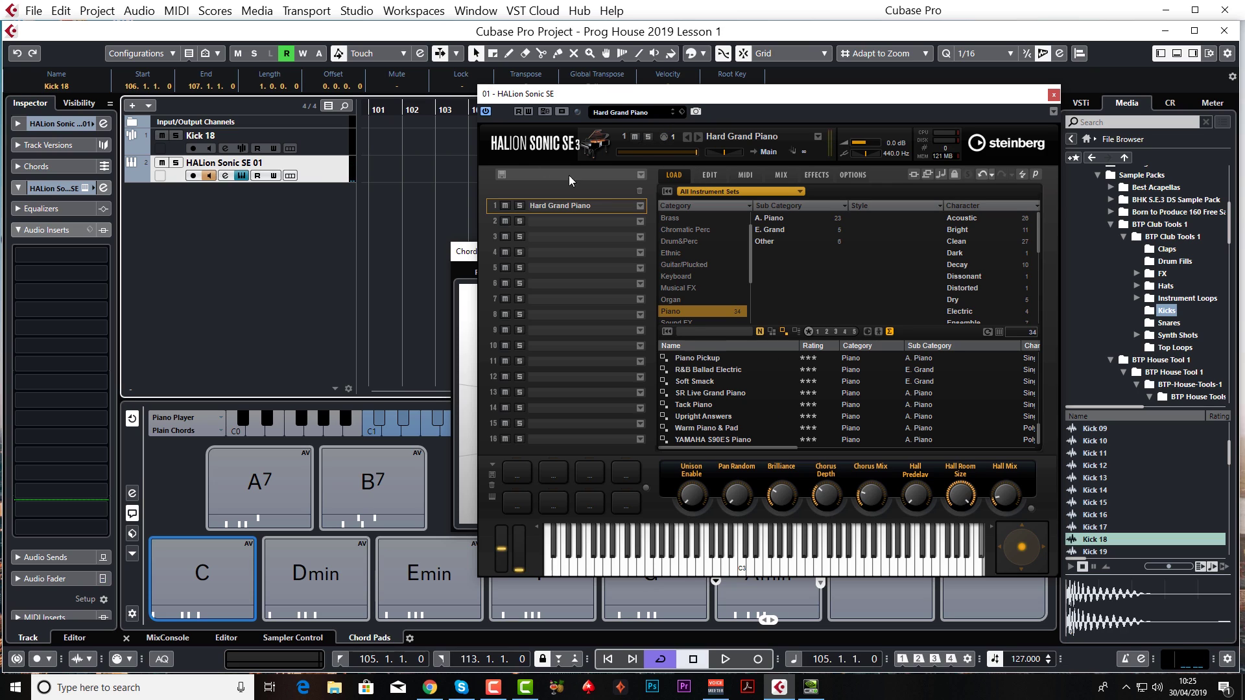
{"action": "left_click", "coordinate": [1053, 95]}
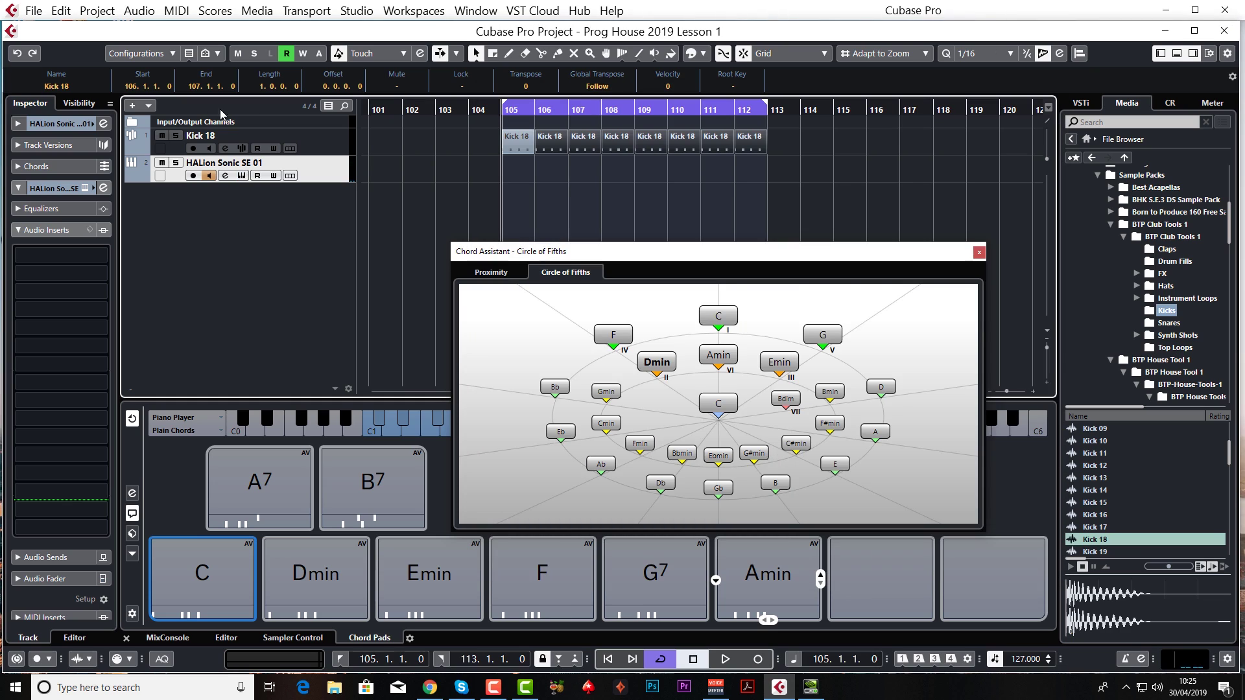
{"action": "left_click", "coordinate": [62, 124]}
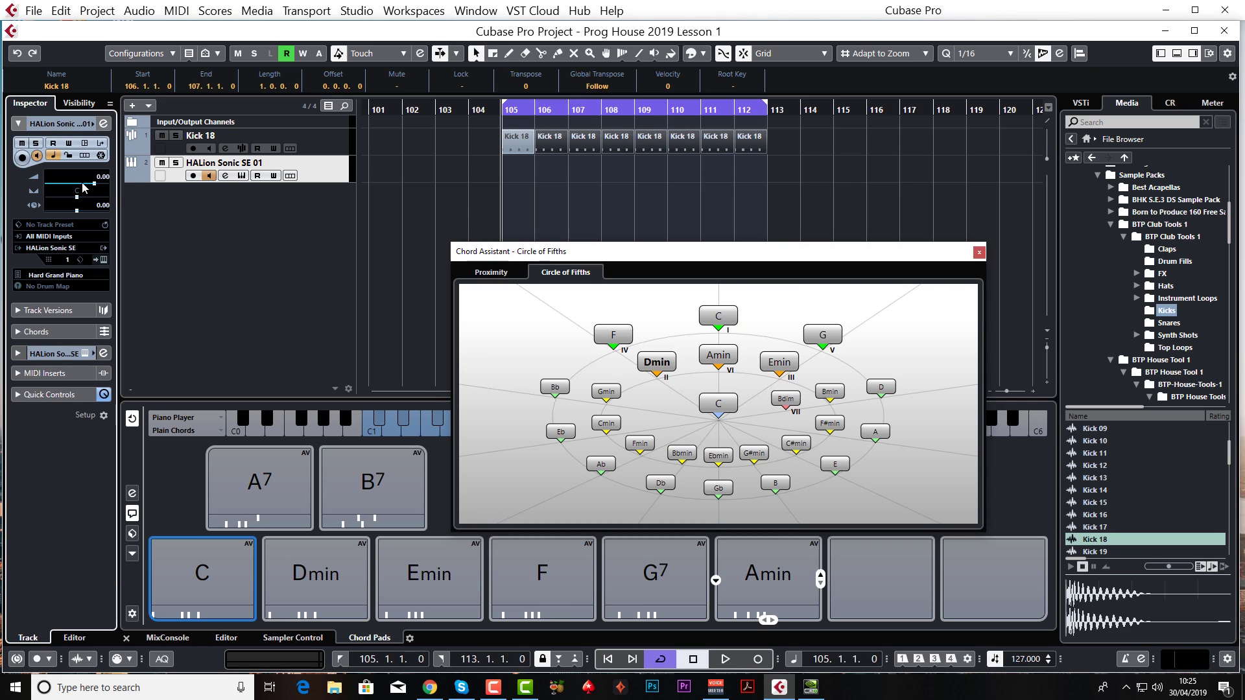
{"action": "left_click_drag", "start_coordinate": [83, 188], "coordinate": [78, 187]}
Audition the Dmin and Amin chords over the playing kick loop and set the piano track's volume to -8.31 dB
{"action": "key", "text": "space"}
{"action": "left_click", "coordinate": [659, 365]}
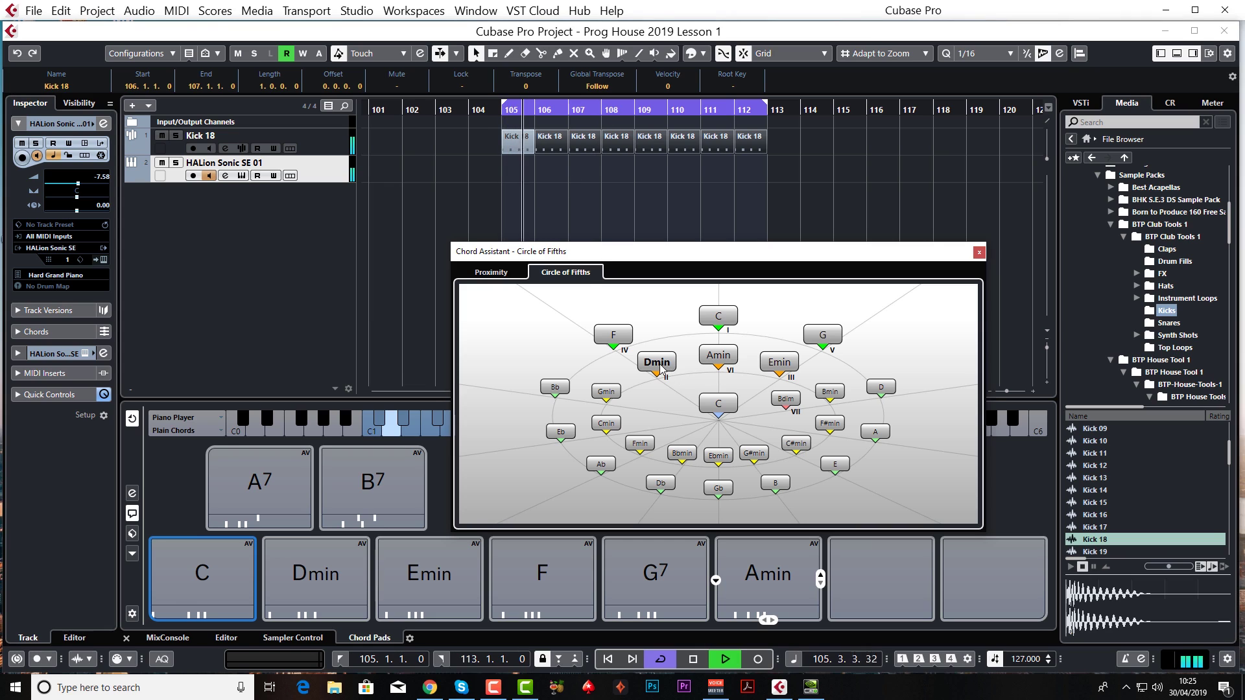
{"action": "left_click", "coordinate": [719, 357]}
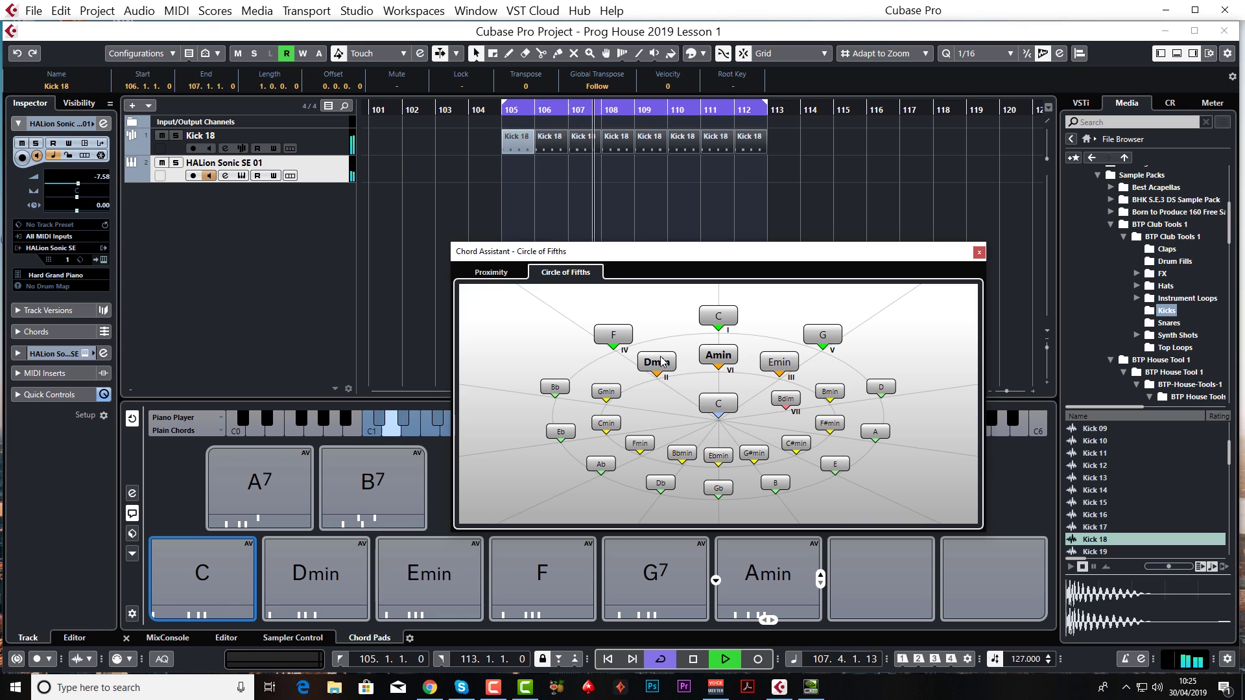
{"action": "key", "text": "space"}
{"action": "left_click_drag", "start_coordinate": [79, 180], "coordinate": [77, 188]}
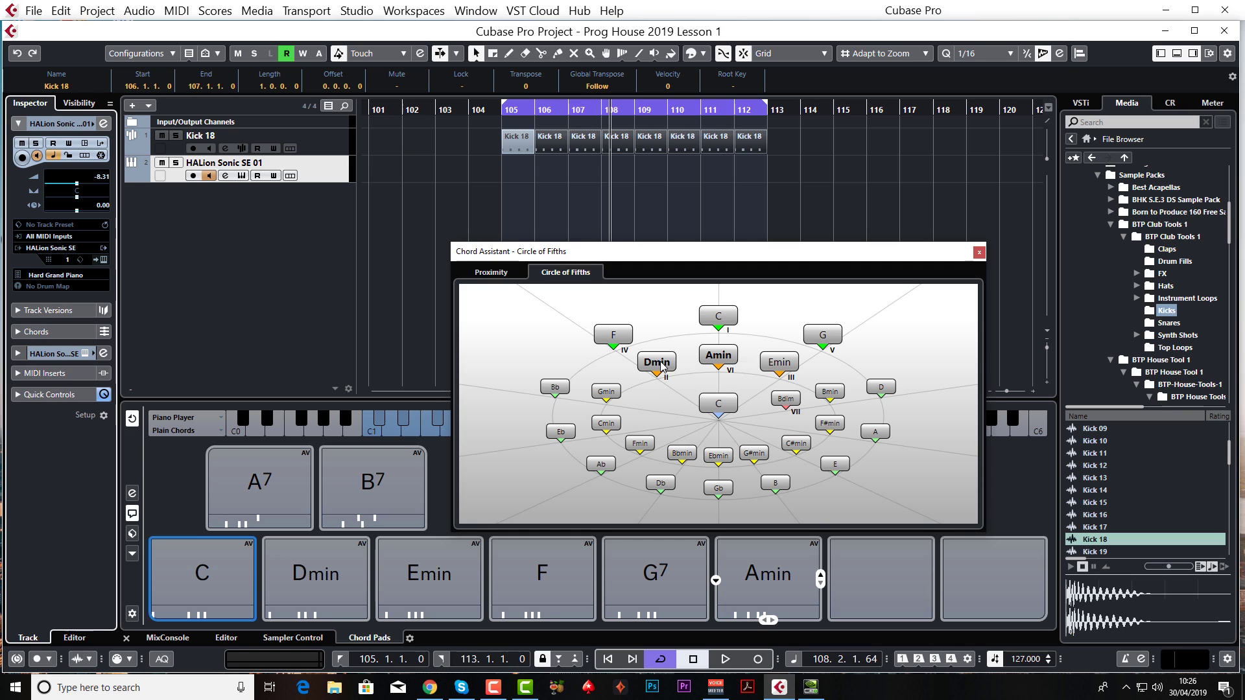
Assign Dmin to a pad as the origin of the Circle of Fifths and audition Dmin, F, C and G
{"action": "right_click", "coordinate": [661, 367]}
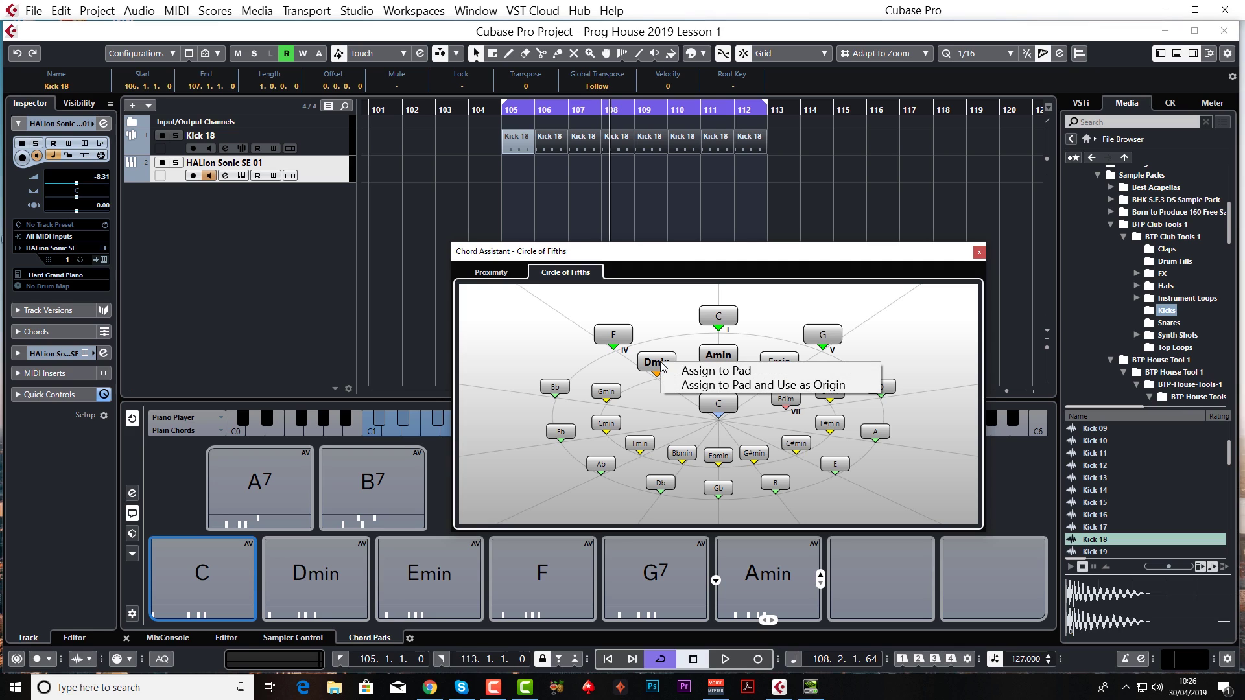
{"action": "left_click", "coordinate": [716, 385]}
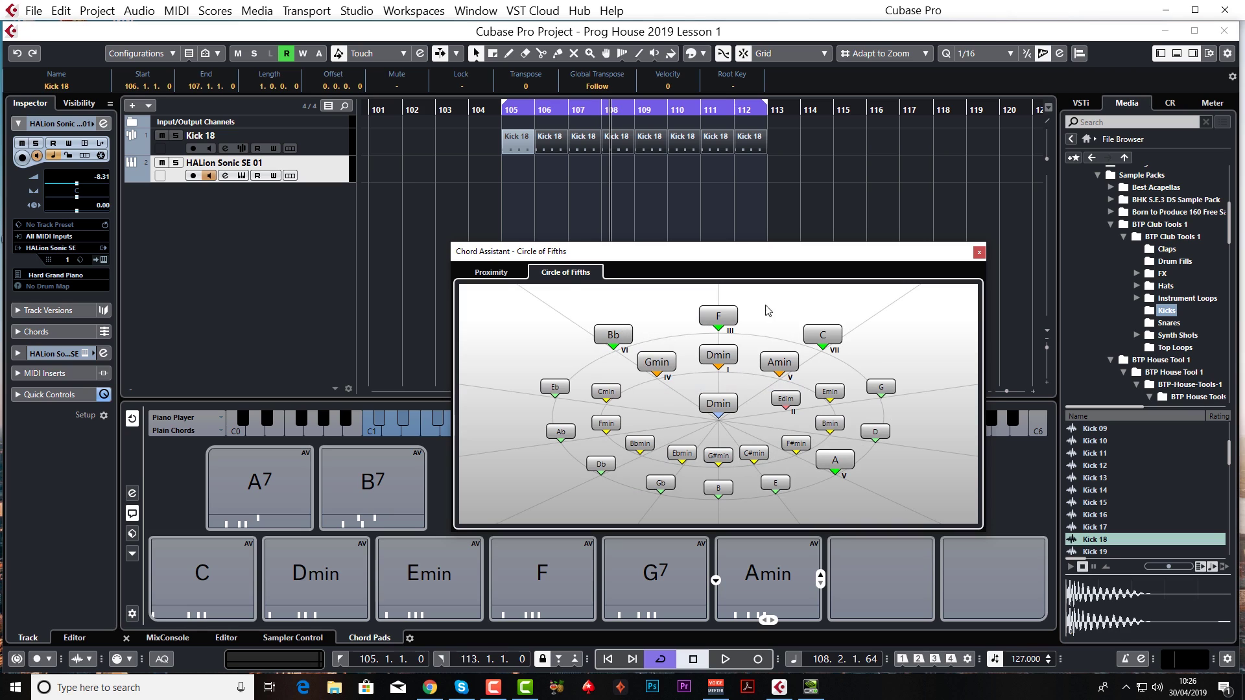
{"action": "left_click", "coordinate": [718, 403]}
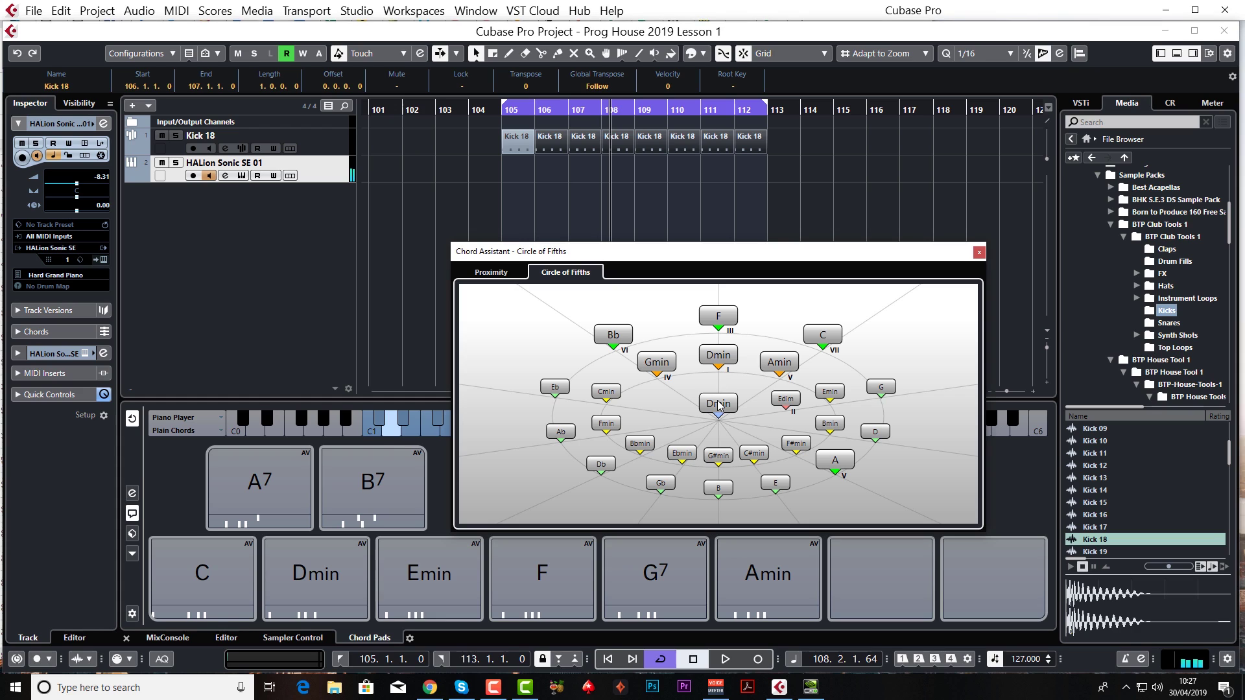
{"action": "left_click", "coordinate": [718, 316]}
{"action": "left_click", "coordinate": [823, 336]}
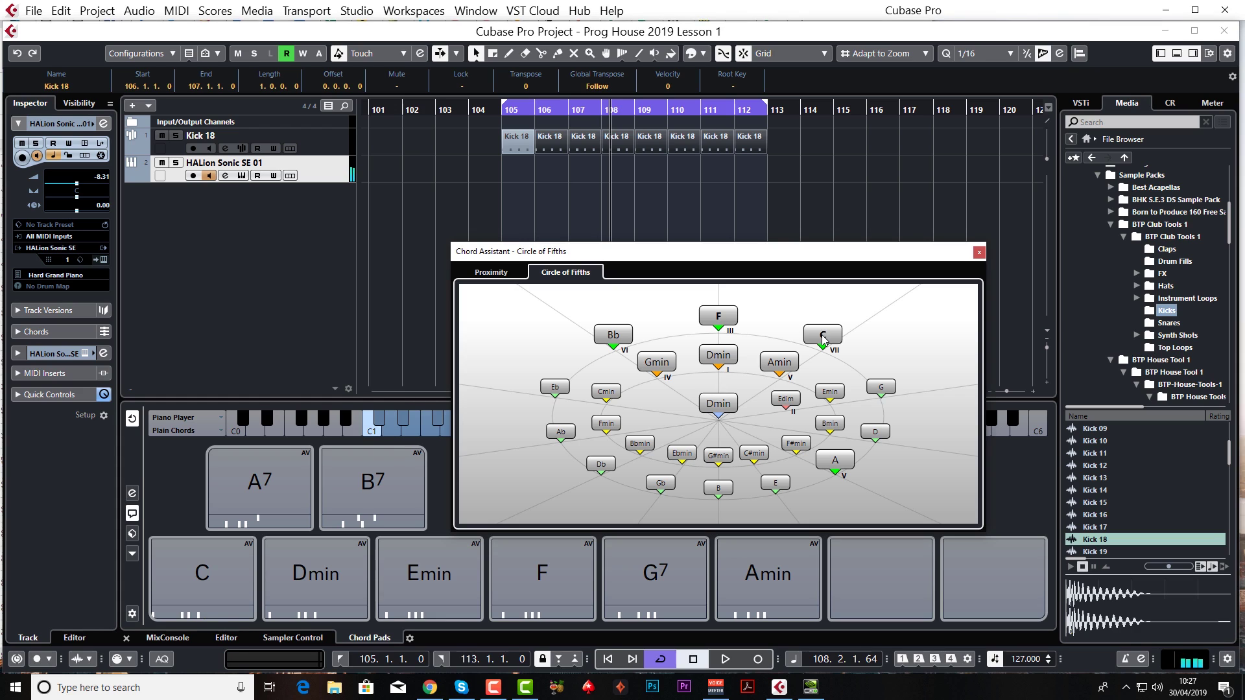
{"action": "left_click", "coordinate": [888, 388]}
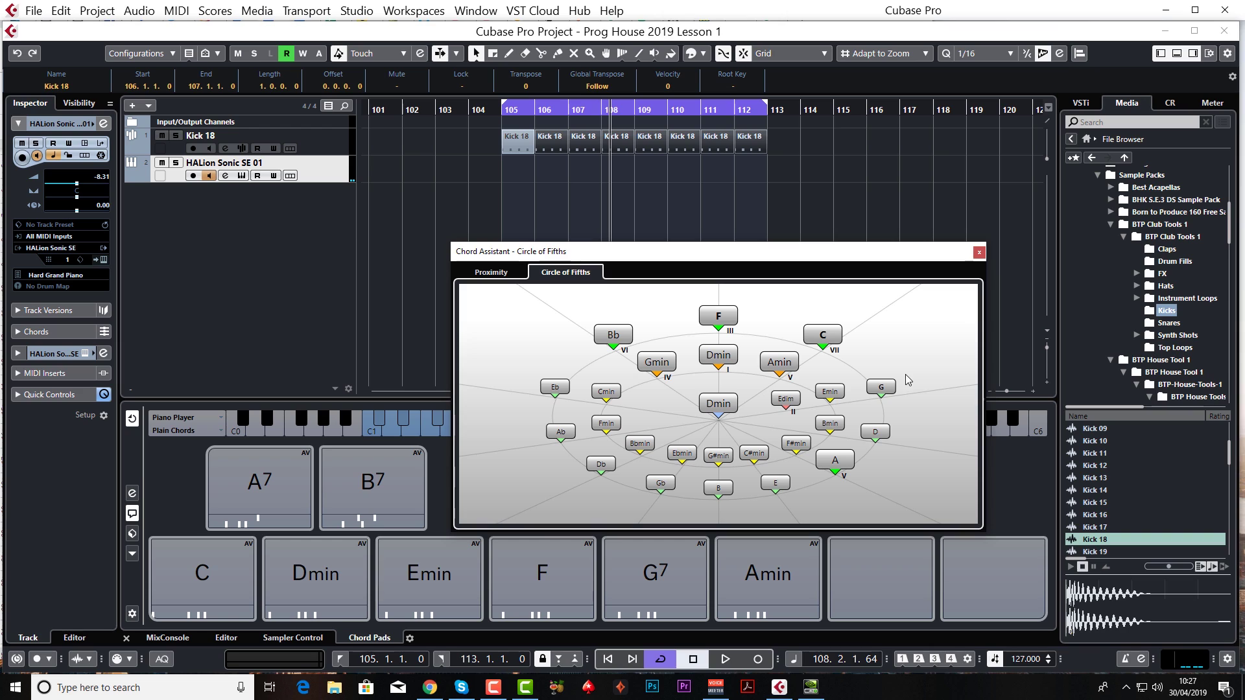
Audition the progression Dmin, F, C, G, Bb, C, Dmin in the Circle of Fifths
{"action": "left_click", "coordinate": [717, 405]}
{"action": "left_click", "coordinate": [721, 329]}
{"action": "left_click", "coordinate": [824, 333]}
{"action": "left_click", "coordinate": [887, 387]}
{"action": "left_click", "coordinate": [613, 544]}
{"action": "left_click", "coordinate": [719, 319]}
{"action": "left_click", "coordinate": [721, 322]}
{"action": "left_click", "coordinate": [822, 332]}
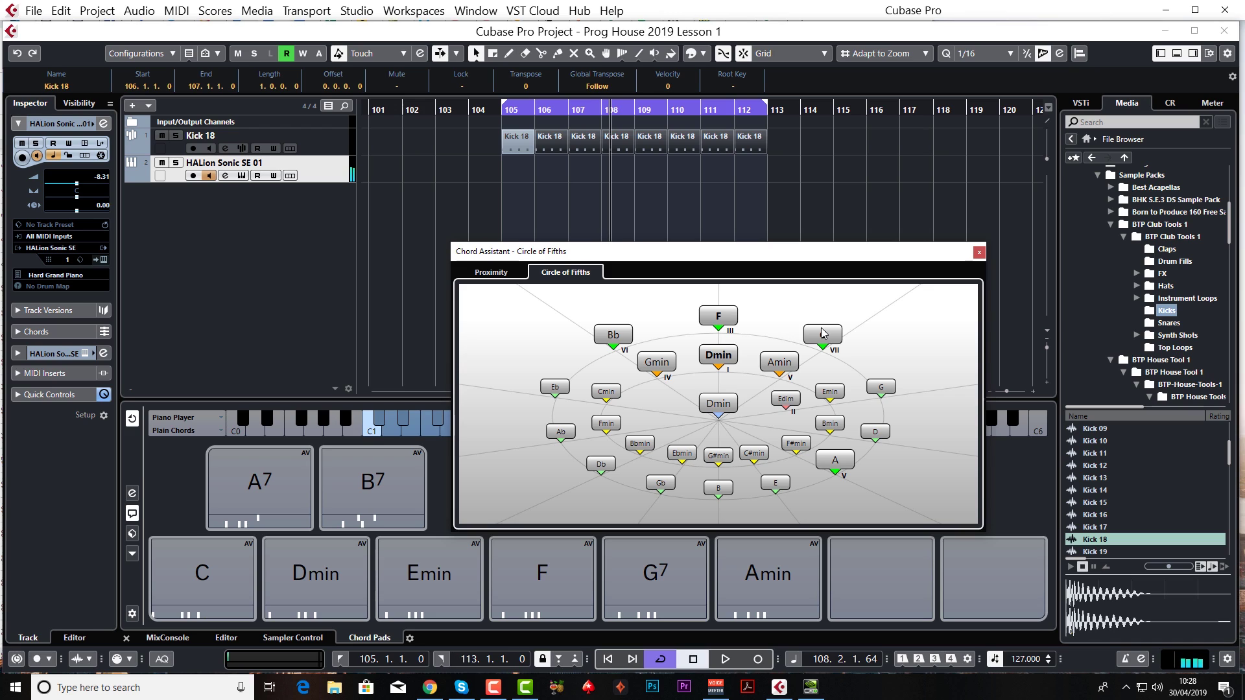
{"action": "left_click", "coordinate": [881, 387]}
{"action": "left_click", "coordinate": [818, 333]}
{"action": "left_click", "coordinate": [729, 352]}
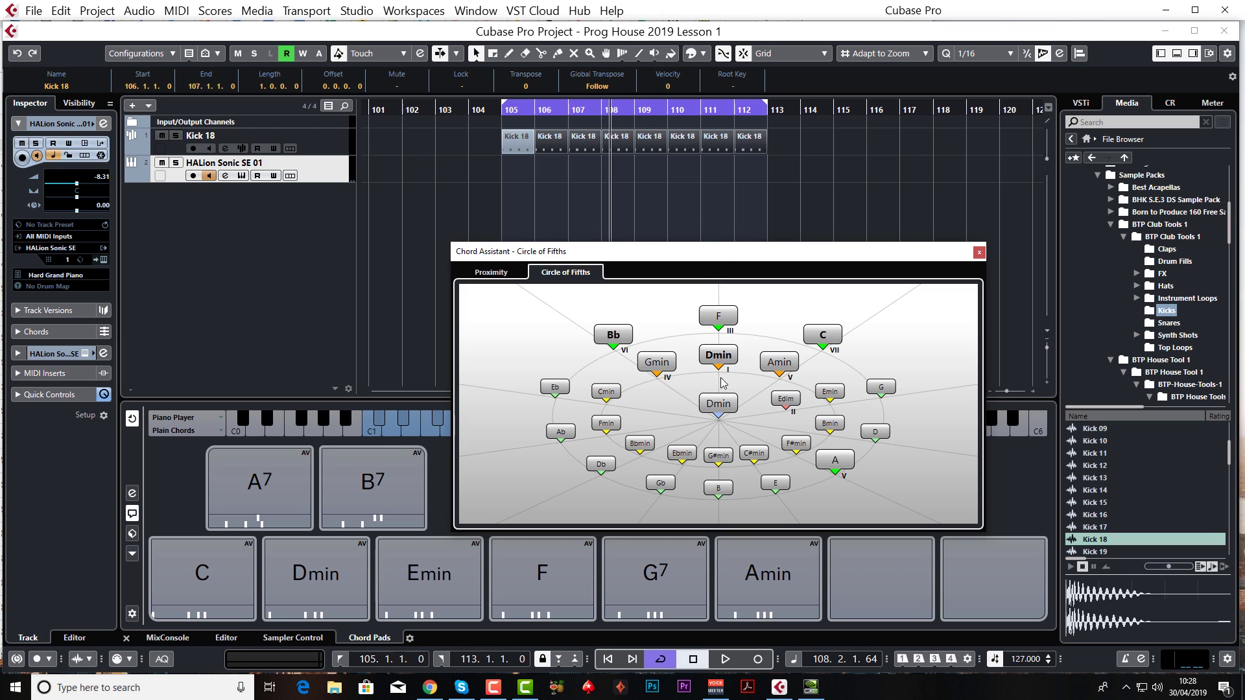
Place the Dmin, F and C chords from the Circle of Fifths at bars 105, 106 and 107 on the HALion Sonic SE 01 track
{"action": "left_click", "coordinate": [718, 355]}
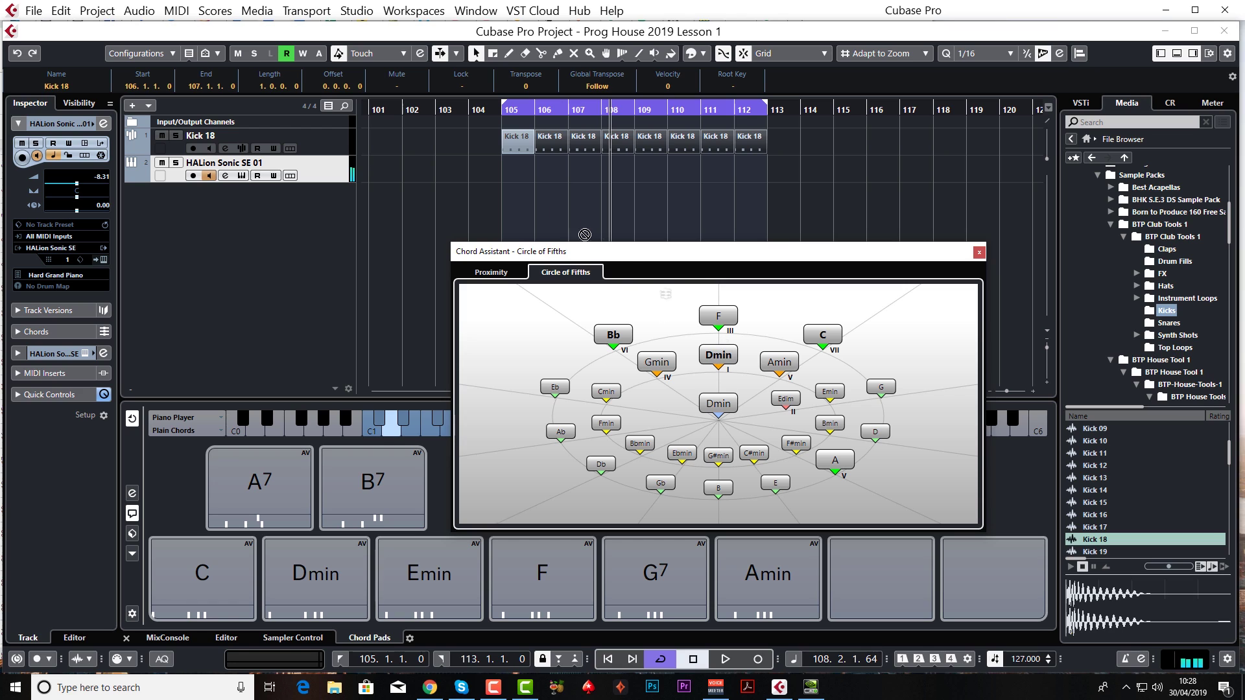
{"action": "left_click_drag", "start_coordinate": [526, 185], "coordinate": [523, 170]}
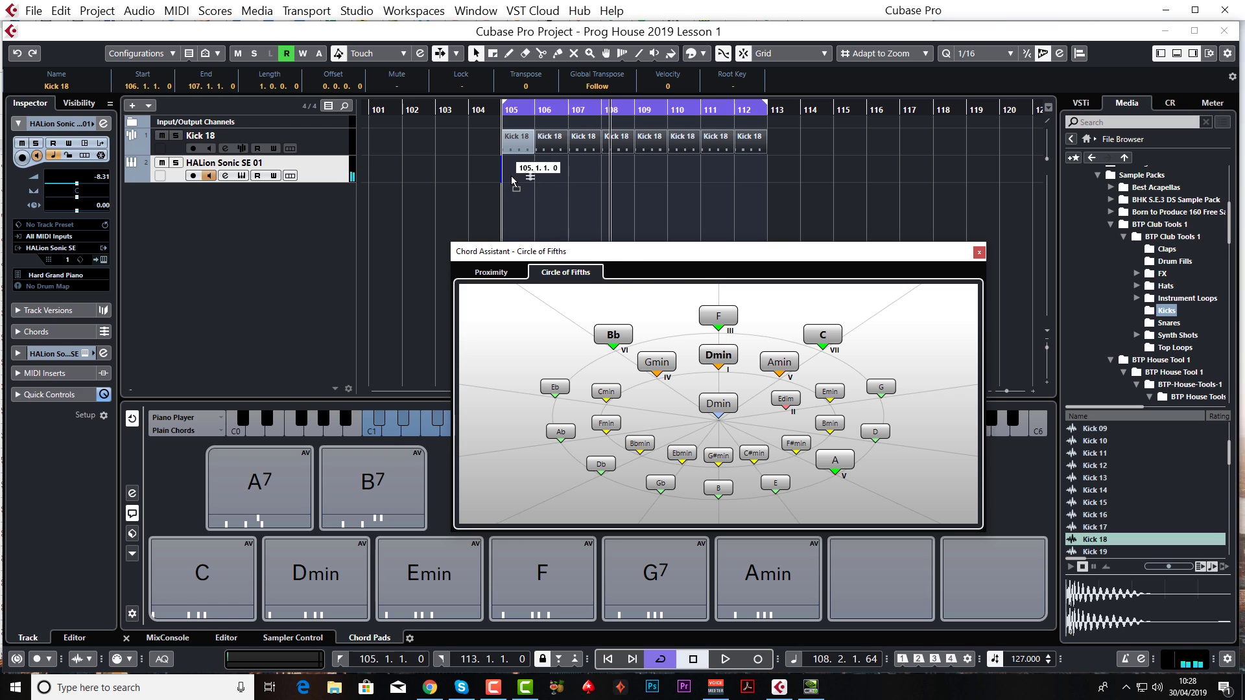
{"action": "left_click", "coordinate": [720, 316]}
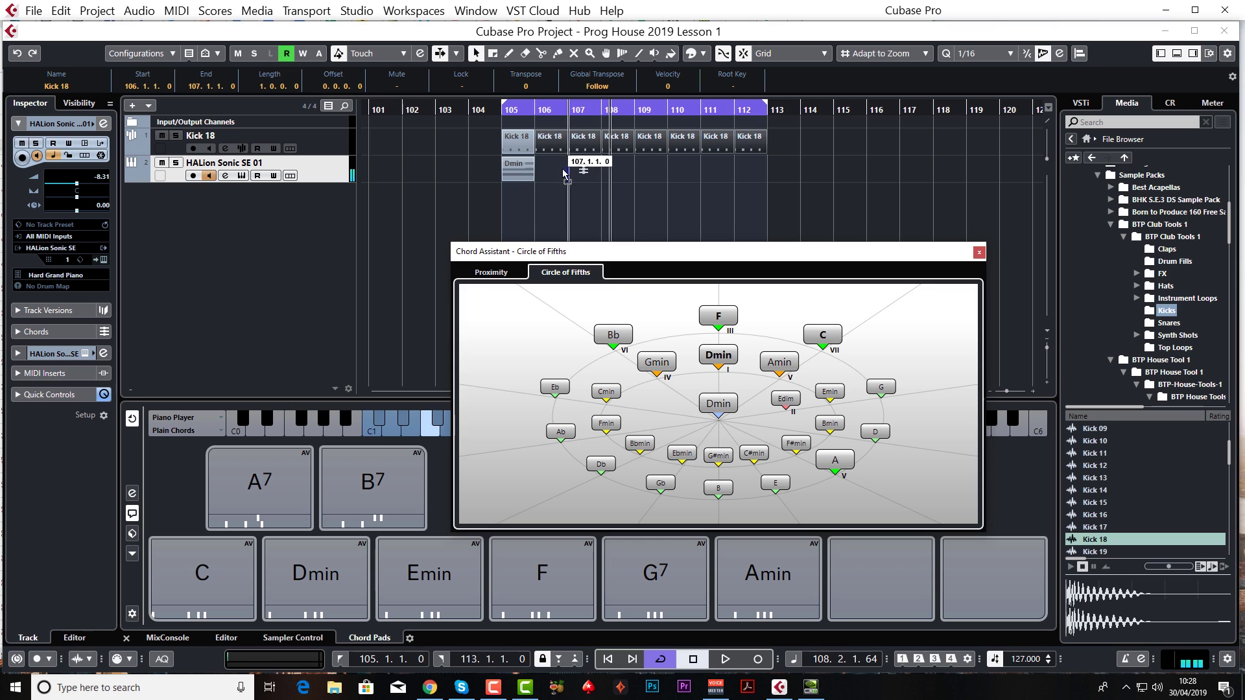
{"action": "left_click_drag", "start_coordinate": [534, 174], "coordinate": [543, 175]}
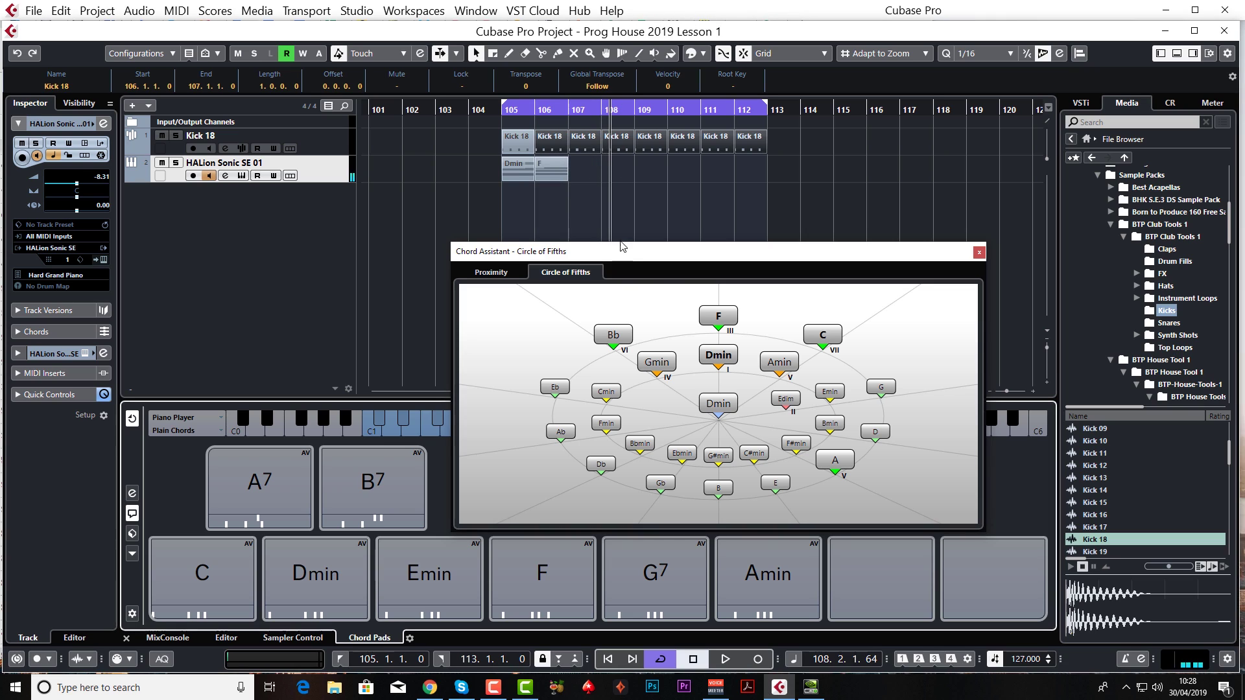
{"action": "left_click", "coordinate": [820, 335]}
{"action": "left_click_drag", "start_coordinate": [820, 335], "coordinate": [577, 170]}
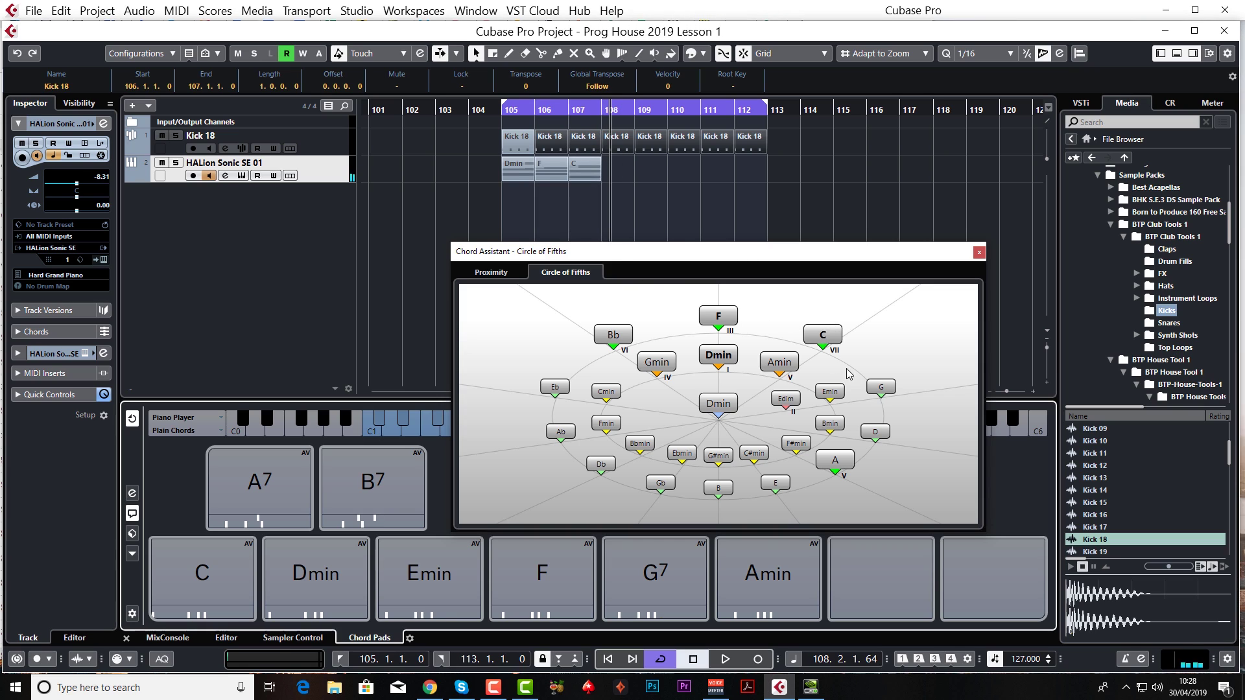
Continue the chord parts on the piano track with G, Bb, C and Dmin at bars 108 to 111
{"action": "left_click_drag", "start_coordinate": [878, 387], "coordinate": [616, 170]}
{"action": "mouse_move", "coordinate": [616, 340]}
{"action": "left_mouse_down"}
{"action": "mouse_move", "coordinate": [651, 211]}
{"action": "mouse_move", "coordinate": [639, 183]}
{"action": "left_mouse_up"}
{"action": "left_click_drag", "start_coordinate": [718, 355], "coordinate": [713, 182]}
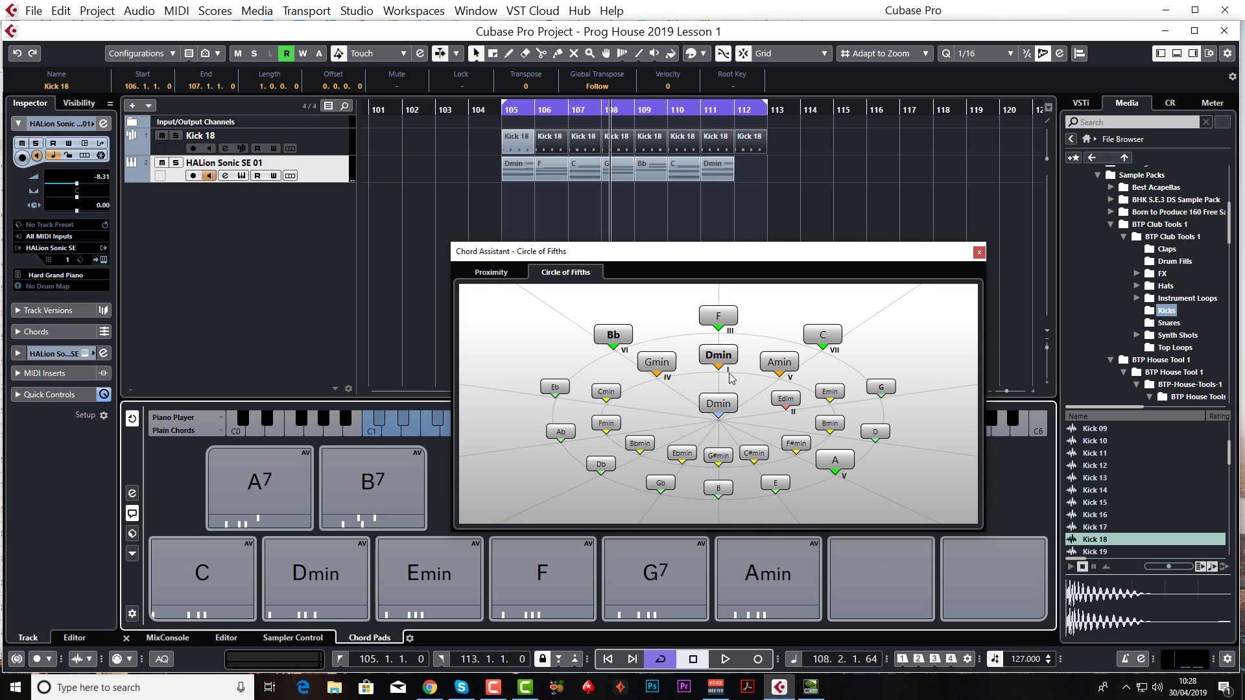
Play the chord progression with the kick from bar 105 and stop playback in bar 111
{"action": "left_click", "coordinate": [499, 111]}
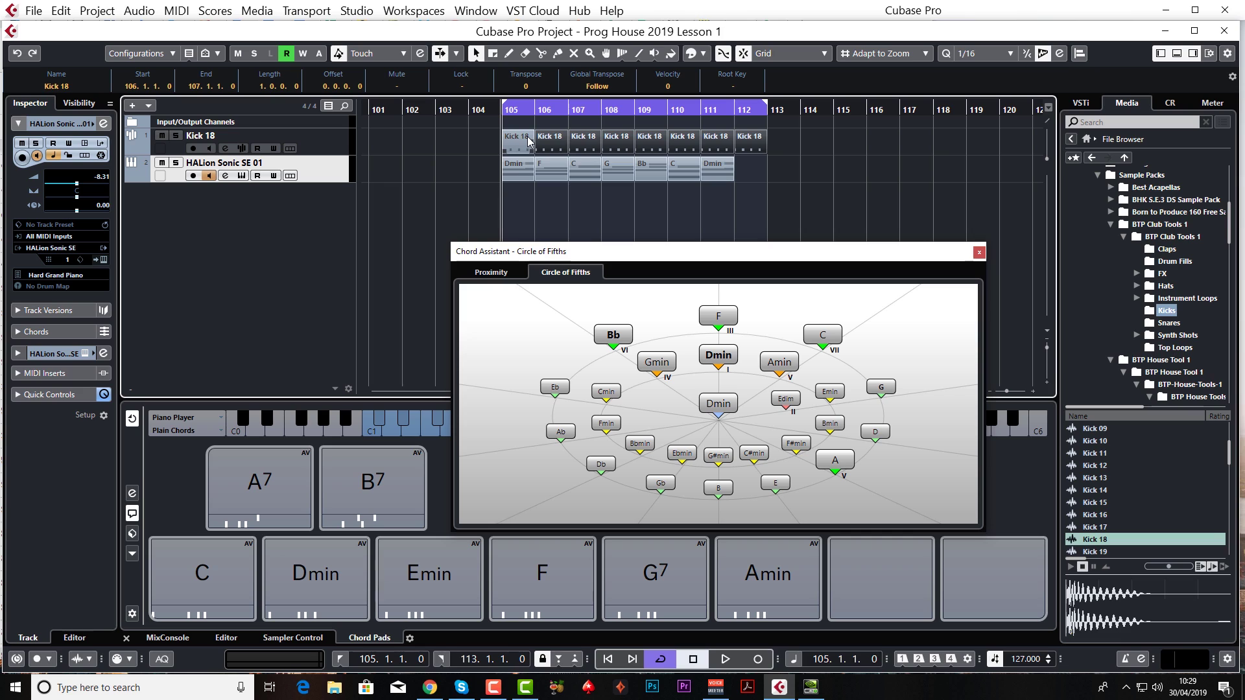
{"action": "key", "text": "space"}
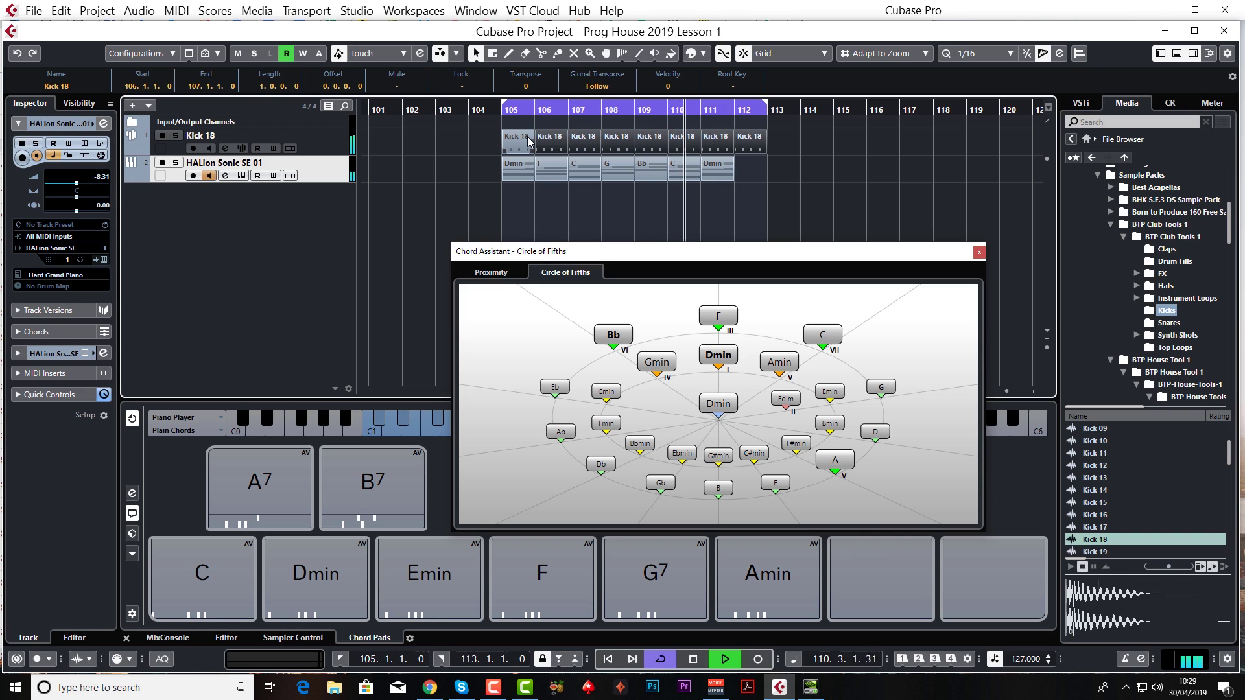
{"action": "key", "text": "space"}
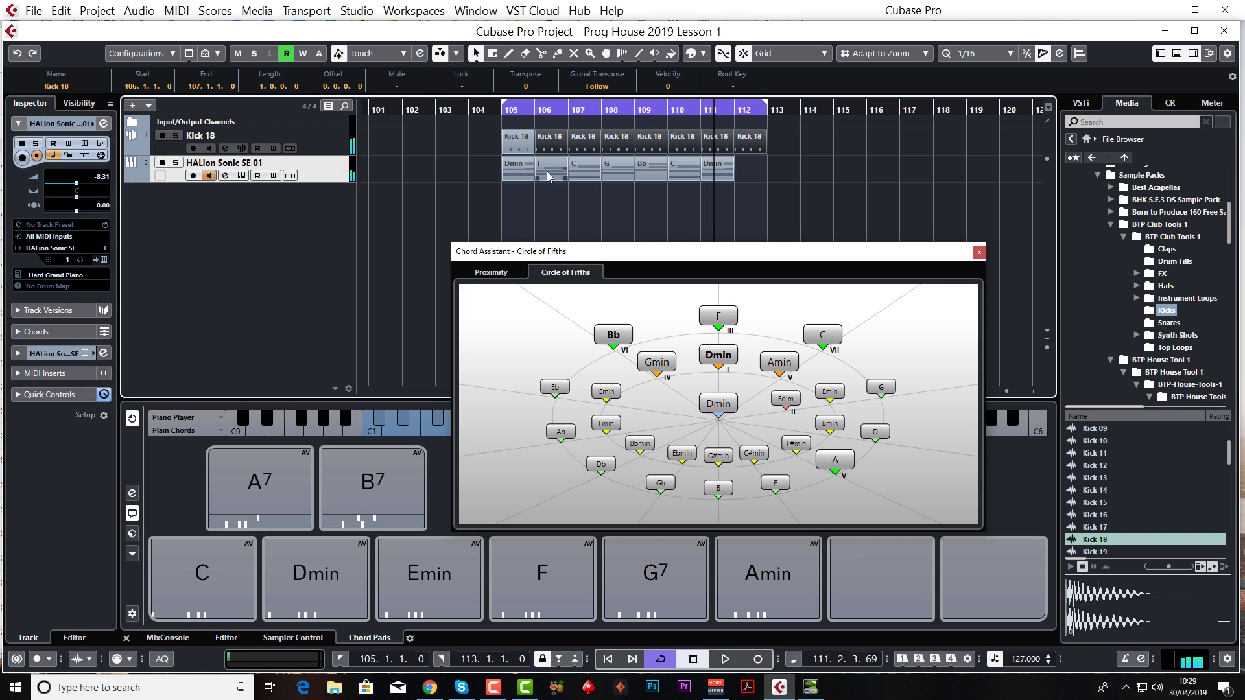
Close the Chord Assistant and try different voicings on the B7 chord pad
{"action": "left_click", "coordinate": [978, 252]}
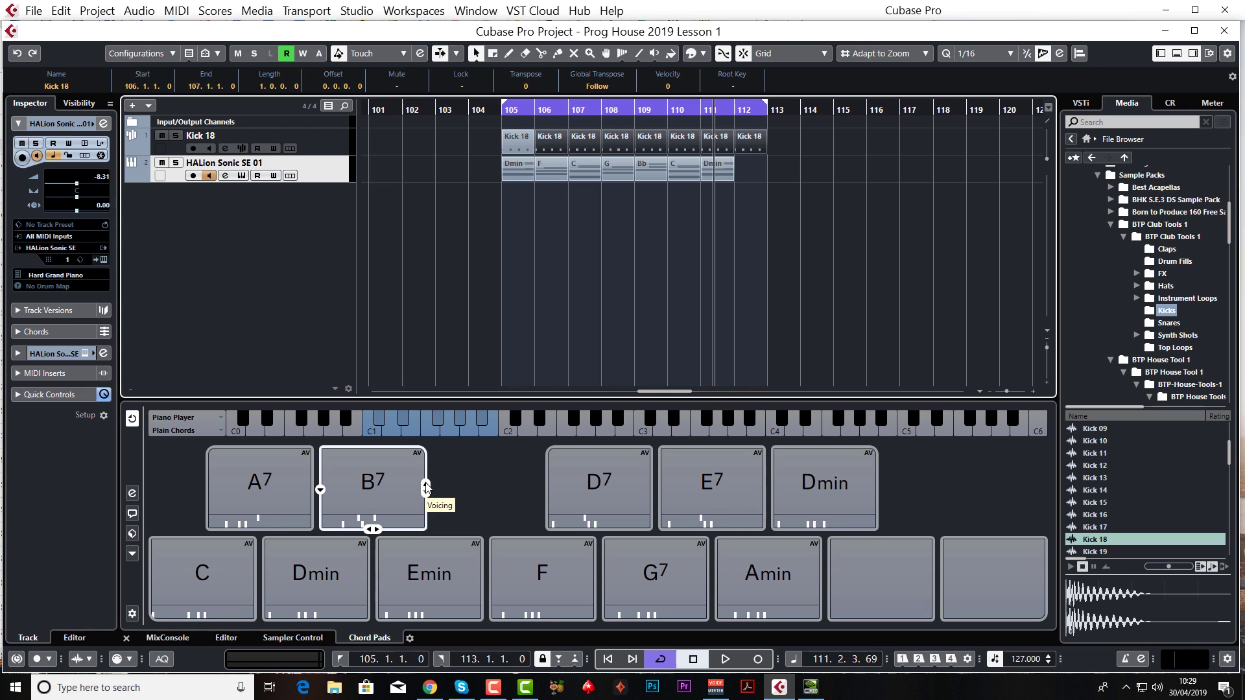
{"action": "left_click", "coordinate": [426, 490]}
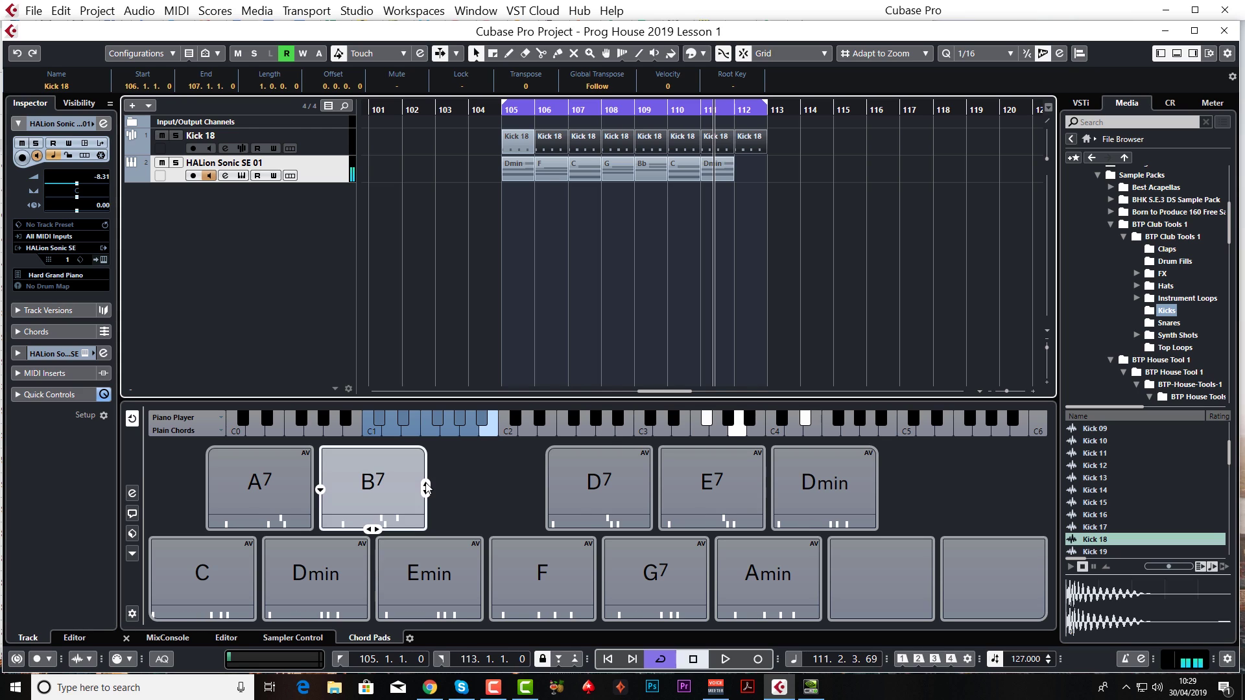
{"action": "left_click", "coordinate": [427, 495]}
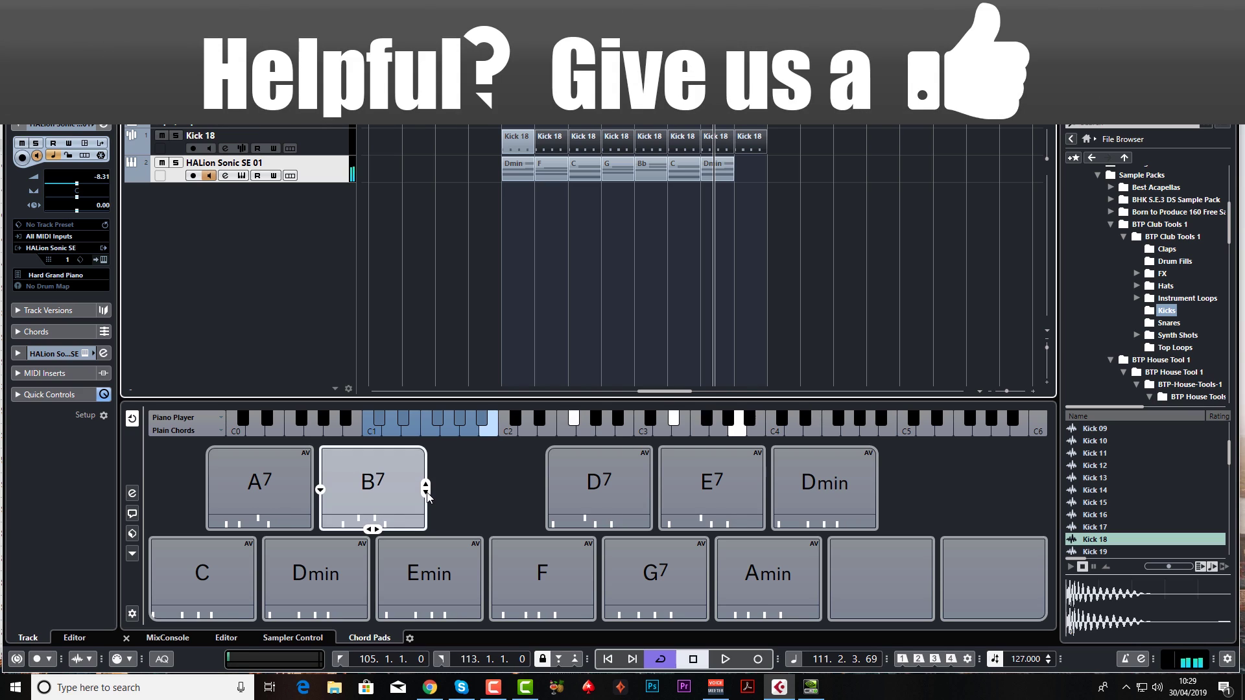
Cycle the B7 chord pad up and down through its voicings to compare how they sound
{"action": "left_click", "coordinate": [427, 494]}
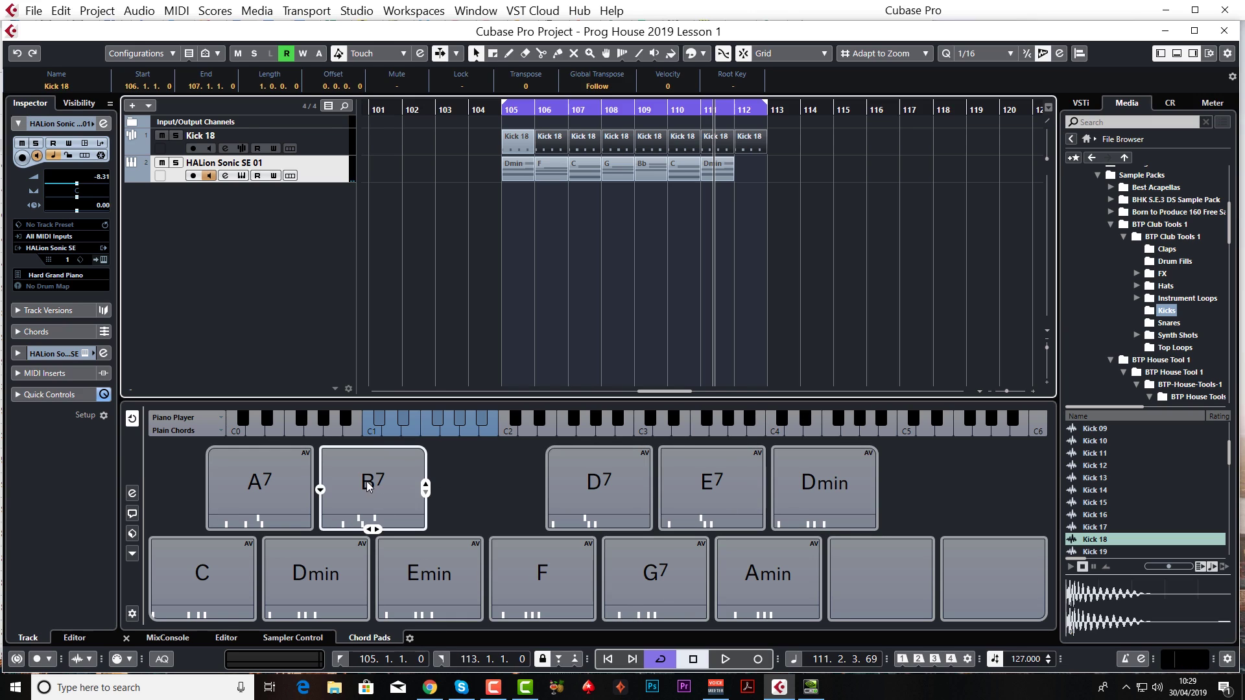
{"action": "left_click", "coordinate": [425, 487]}
{"action": "left_click", "coordinate": [426, 489]}
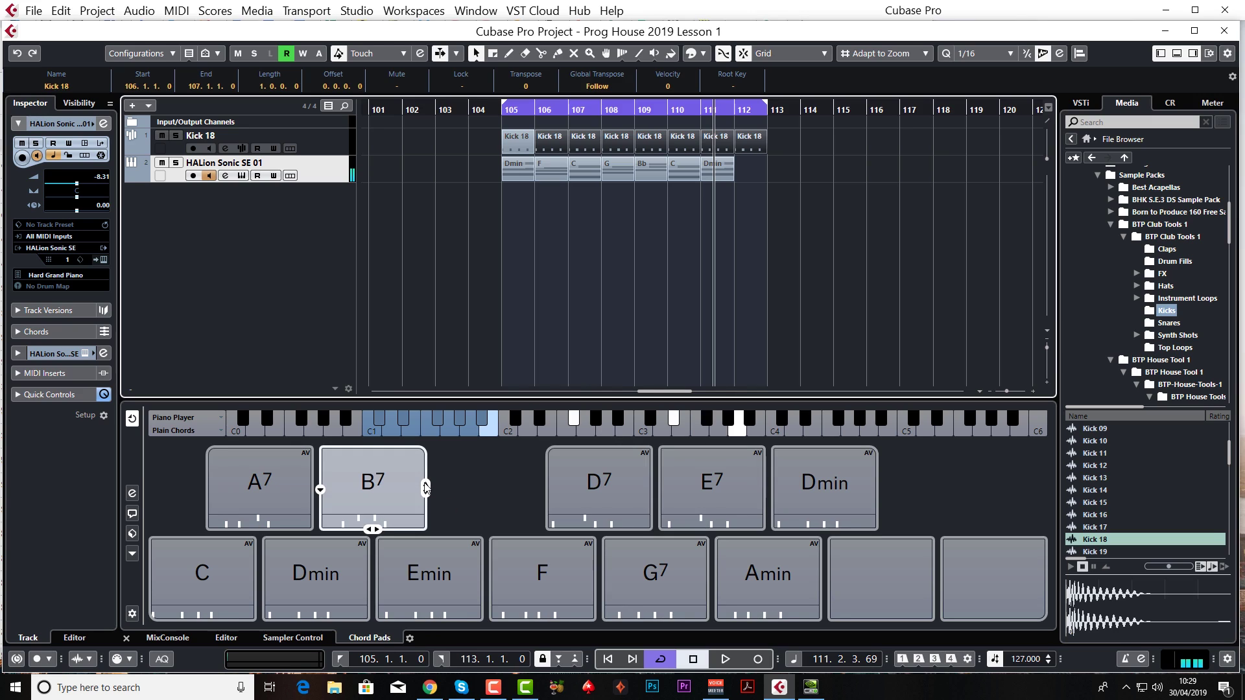
{"action": "left_click", "coordinate": [426, 491]}
{"action": "left_click", "coordinate": [425, 495]}
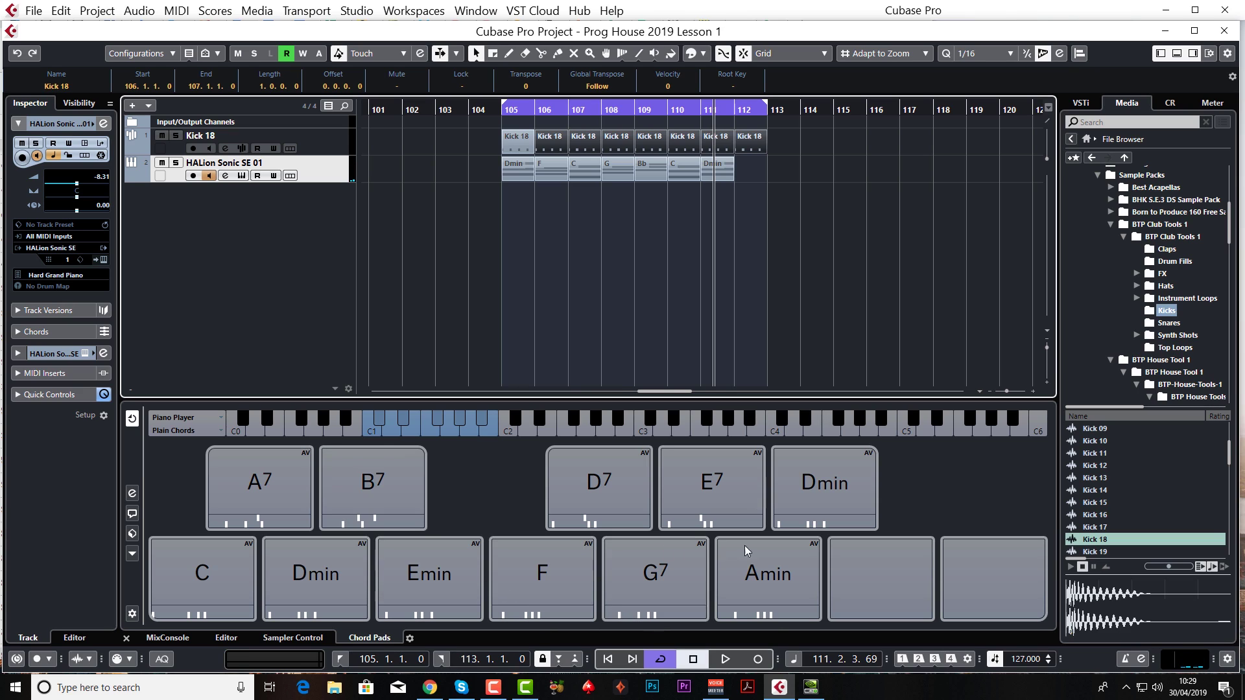
{"action": "right_click", "coordinate": [582, 548]}
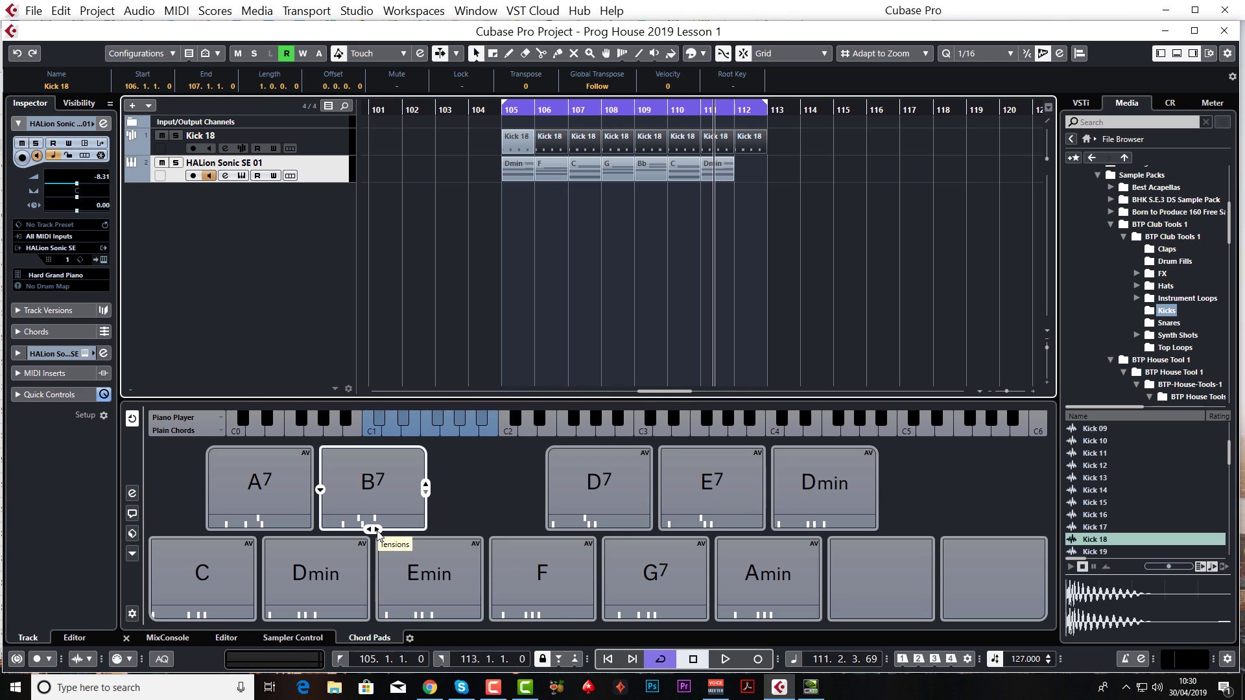
Add tensions to the B7 chord pad, stepping through B7/13 to B7/#11
{"action": "left_click", "coordinate": [377, 530]}
{"action": "left_click", "coordinate": [378, 530]}
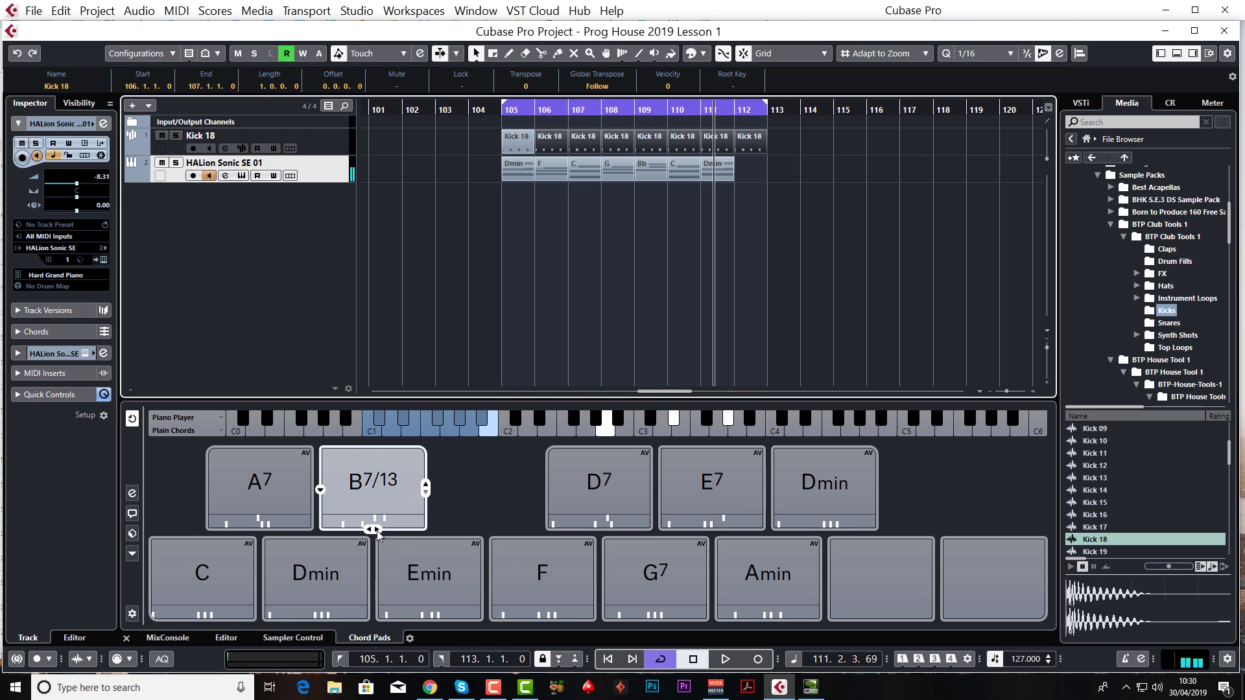
{"action": "left_click", "coordinate": [378, 530]}
{"action": "left_click", "coordinate": [377, 531]}
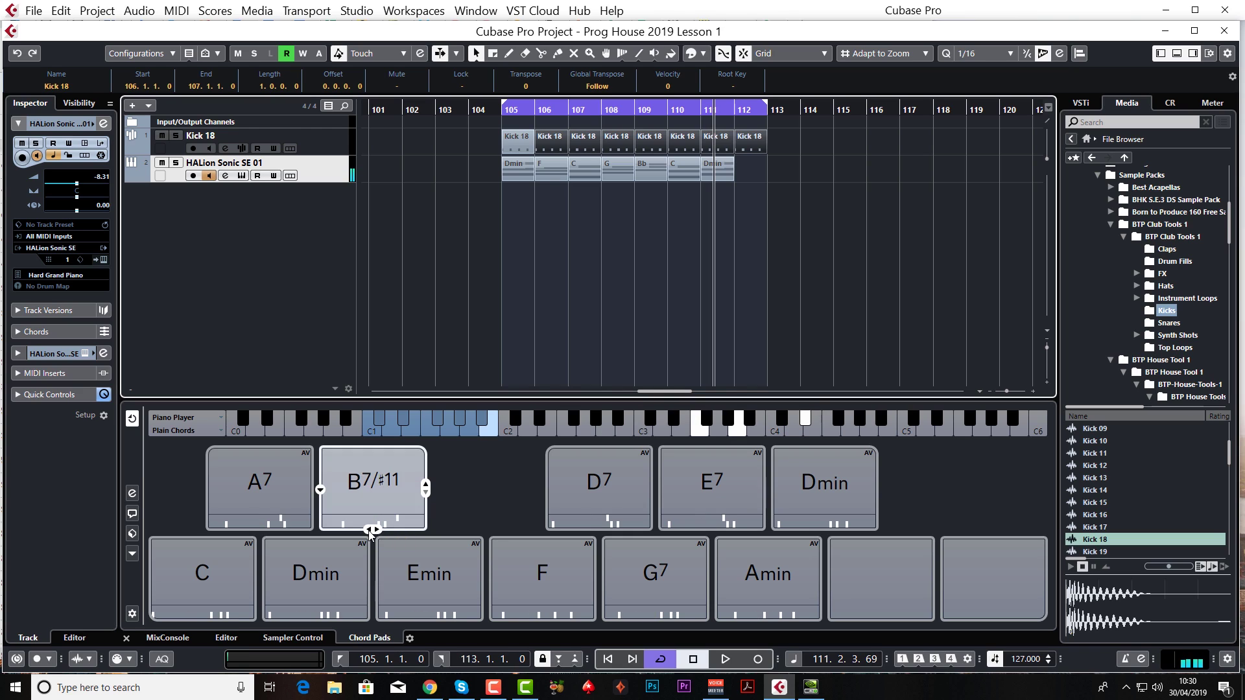
Reduce the tensions on the B7/#11 chord pad, stepping through B6/9 down to a plain B chord
{"action": "left_click", "coordinate": [369, 531]}
{"action": "left_click", "coordinate": [369, 531]}
{"action": "left_click", "coordinate": [369, 530]}
{"action": "left_click", "coordinate": [369, 530]}
{"action": "left_click", "coordinate": [368, 530]}
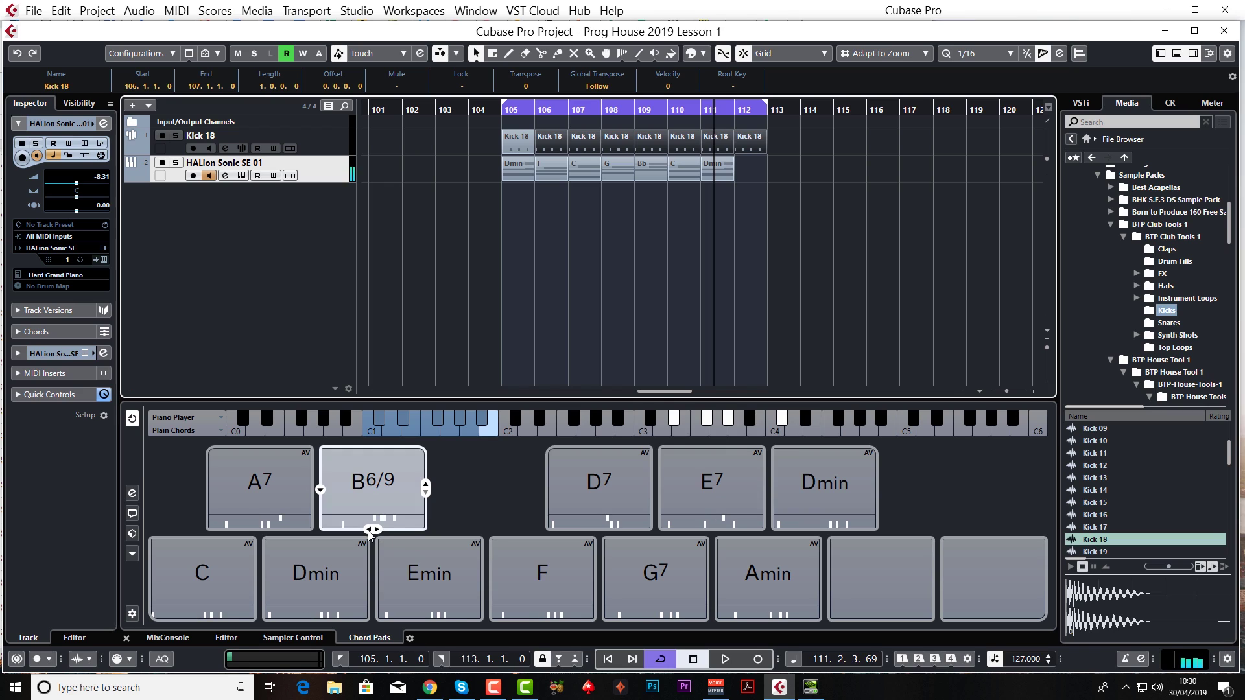
{"action": "left_click", "coordinate": [369, 530]}
{"action": "left_click", "coordinate": [369, 530]}
{"action": "left_click", "coordinate": [369, 531]}
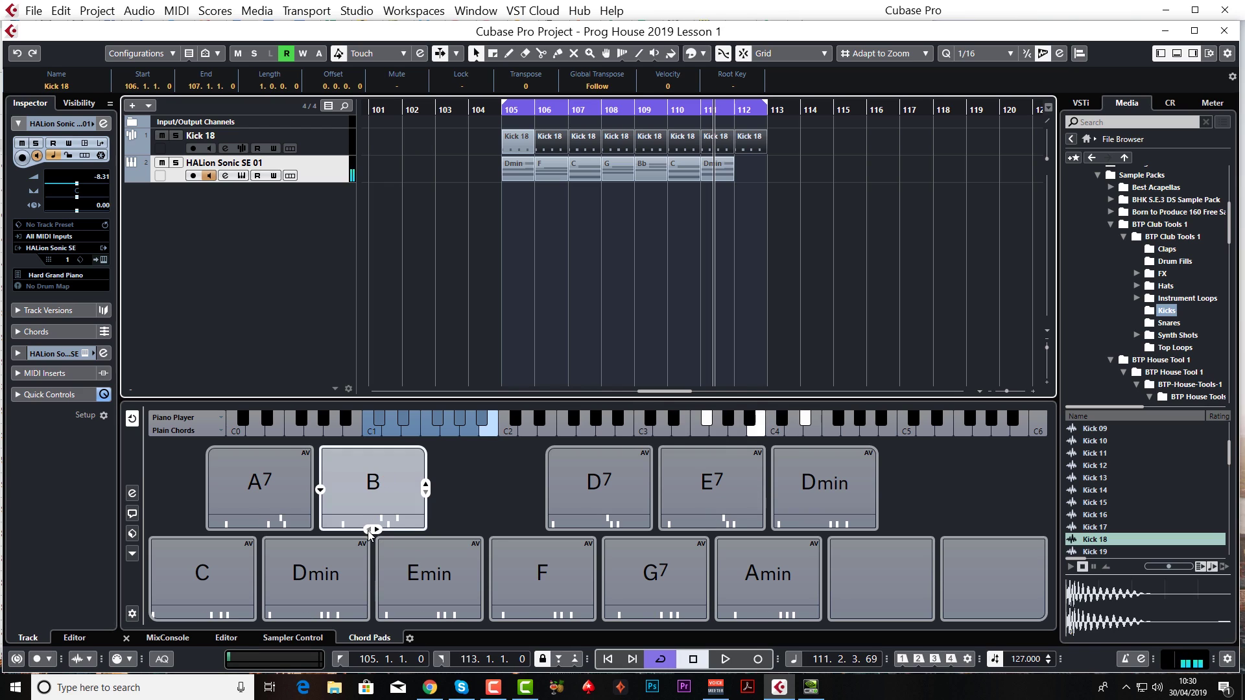